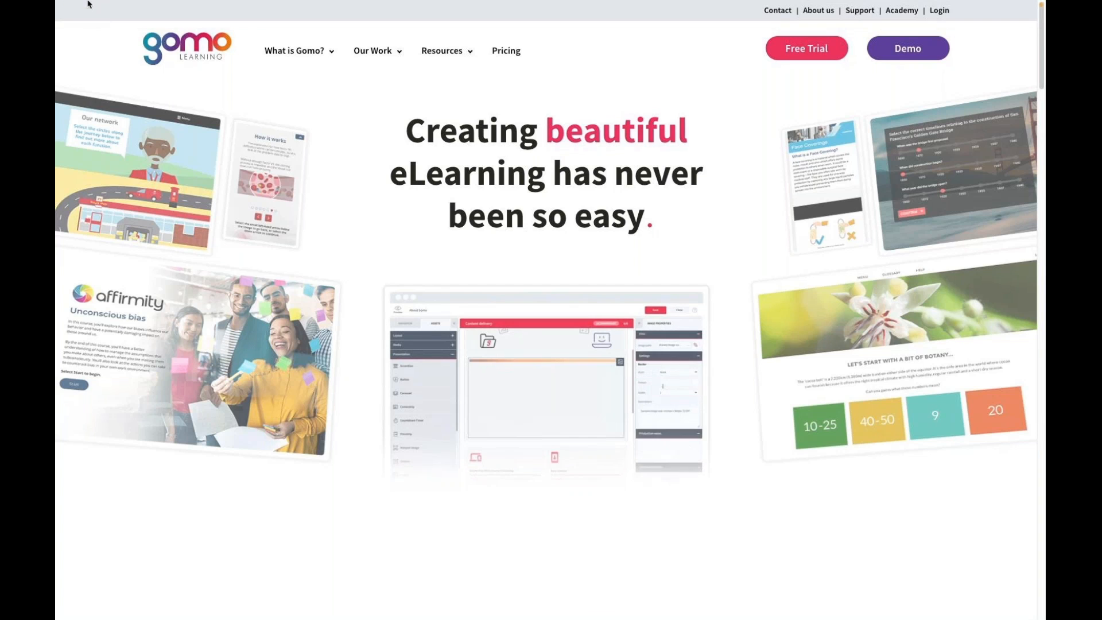
Switch to the Godiva chocolate course preview, move the focus through Menu, Glossary and Help, and start the course
left_click(95, 23)
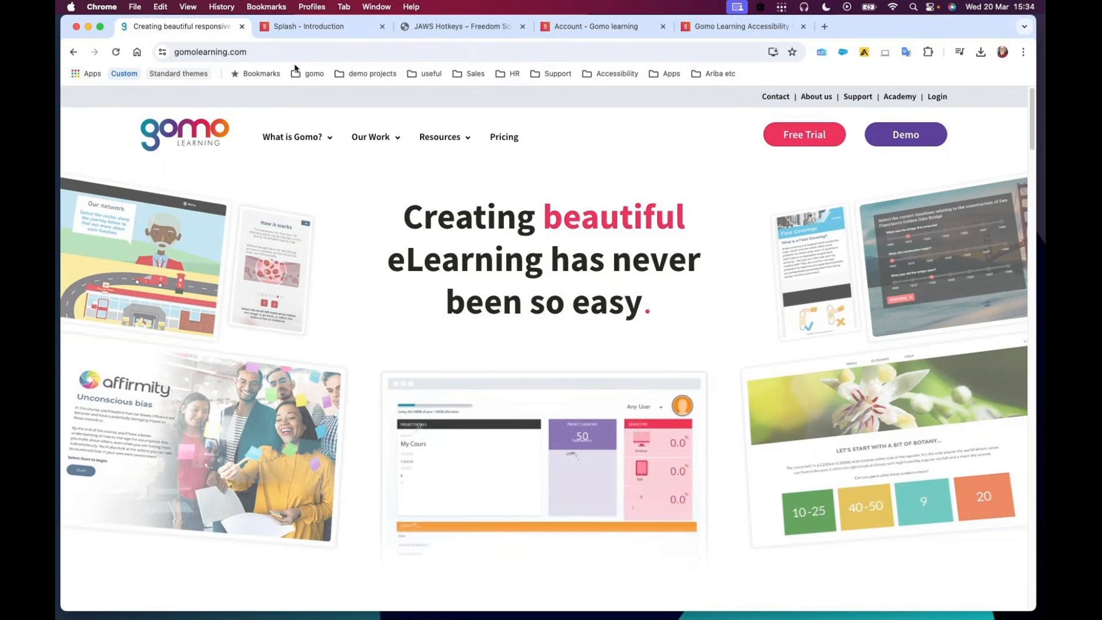
left_click(310, 34)
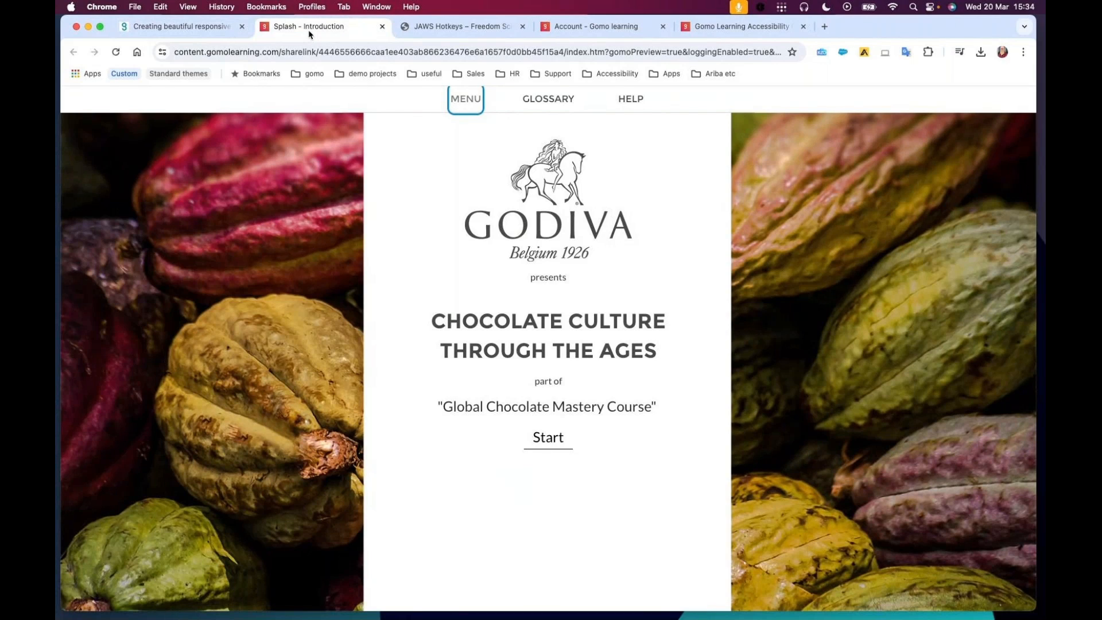
key("Tab")
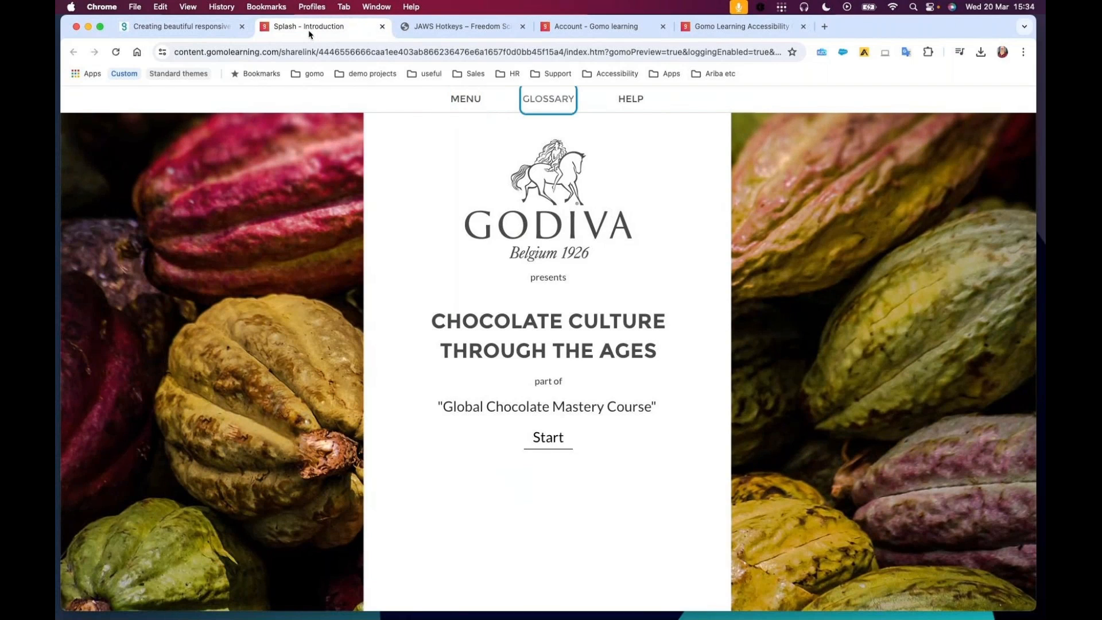
key("Tab")
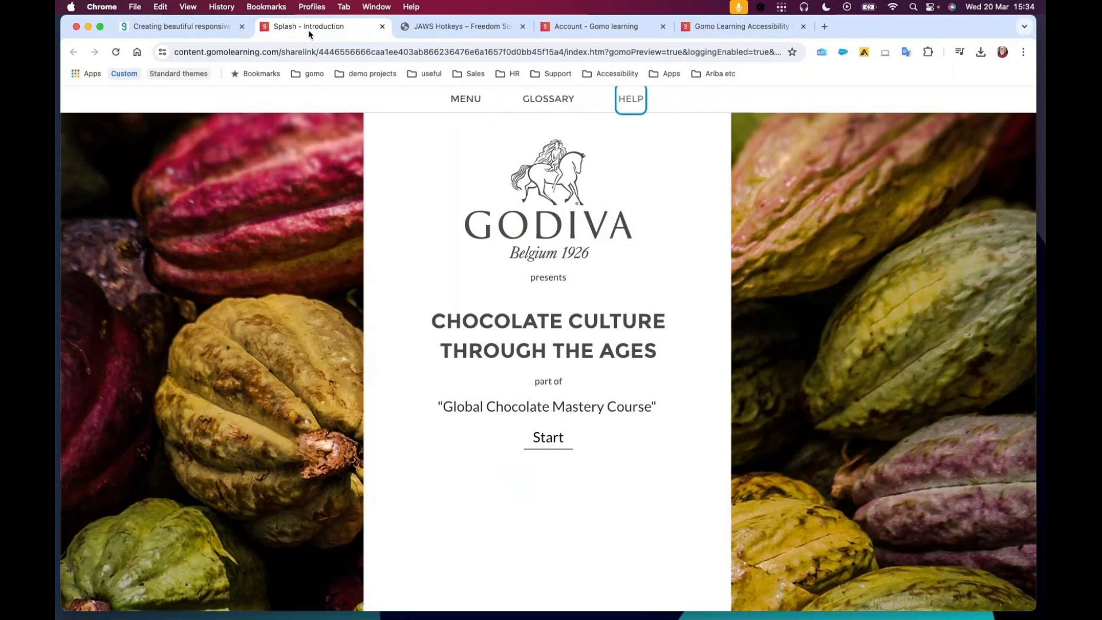
key("shift+Tab")
key("Tab")
key("Tab")
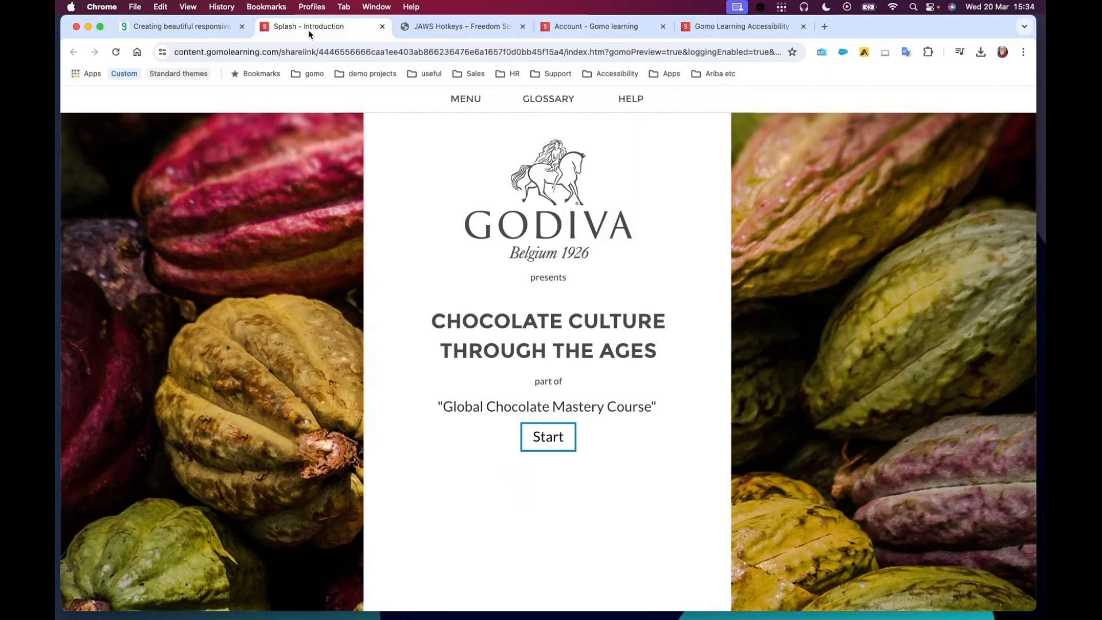
key("Return")
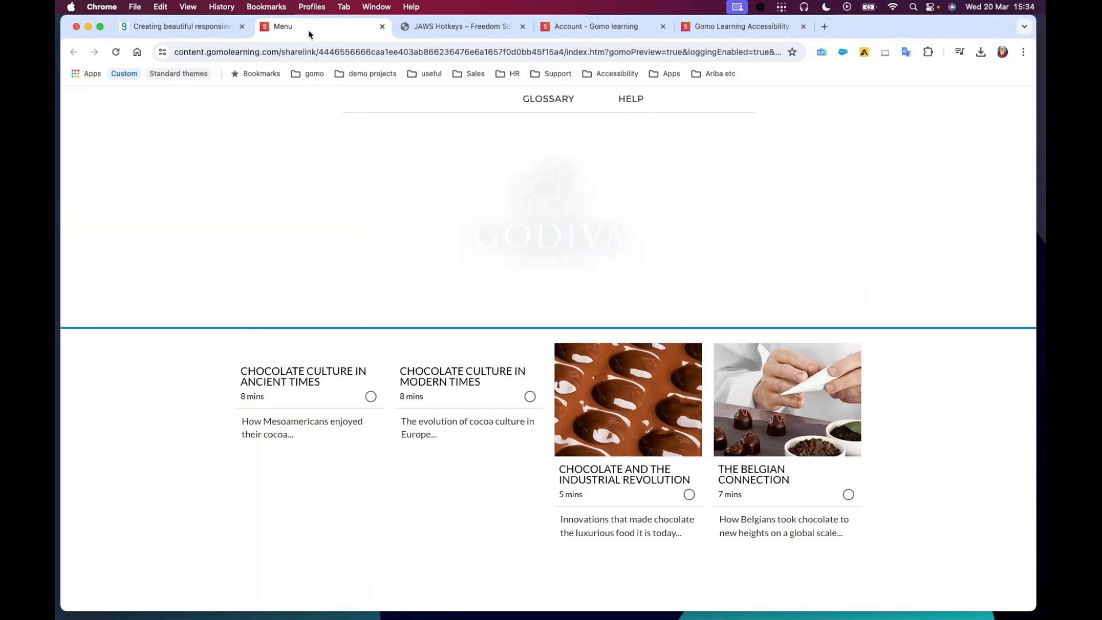
Move the focus through the course topic tiles and open the topic "Chocolate culture in ancient times"
key("Tab")
key("Tab")
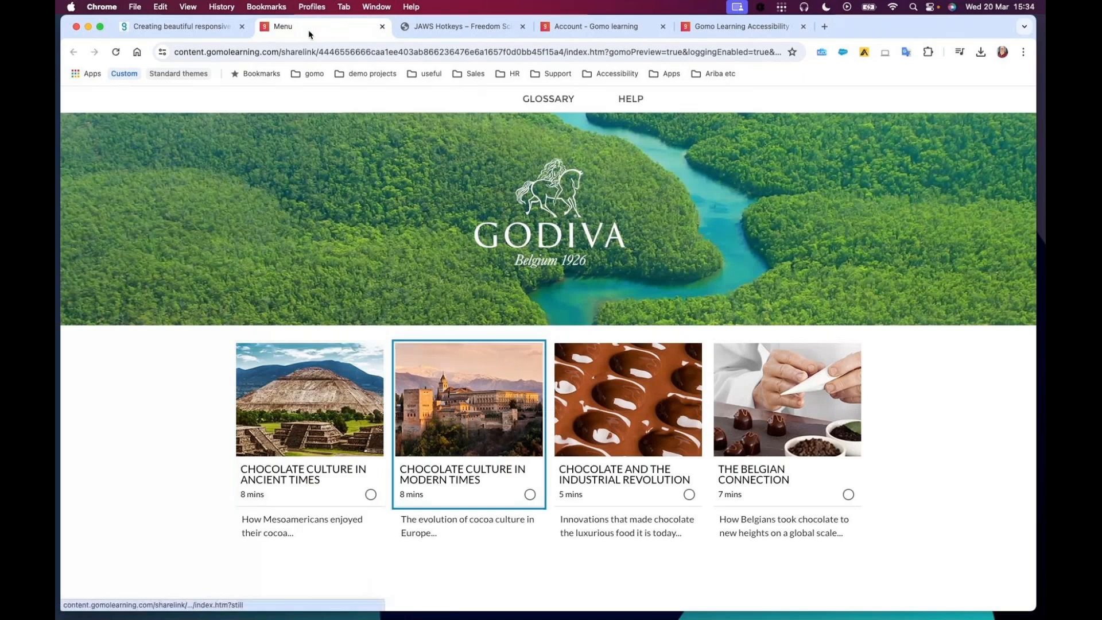
key("shift+Tab")
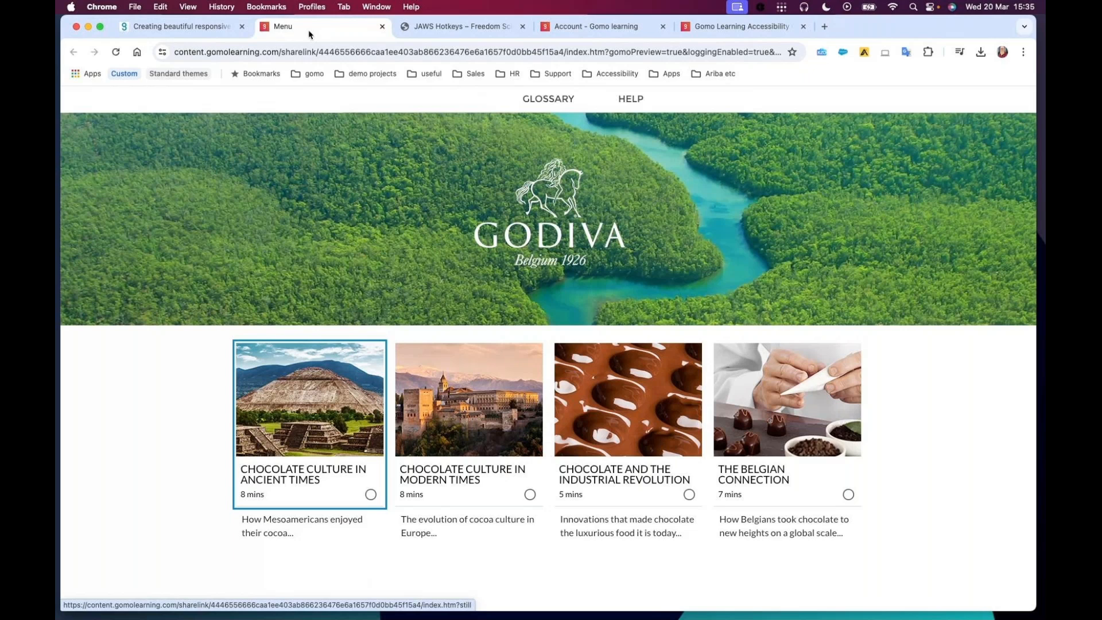
key("Return")
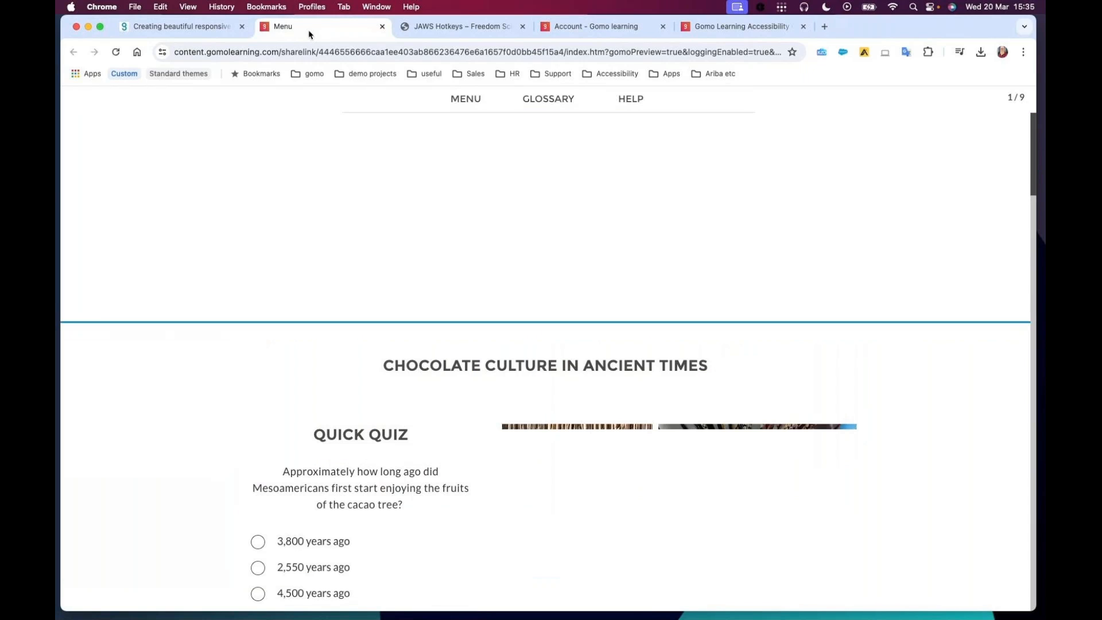
Answer the Quick Quiz question about the cacao tree with "4,500 years ago" and submit the answer
key("Tab")
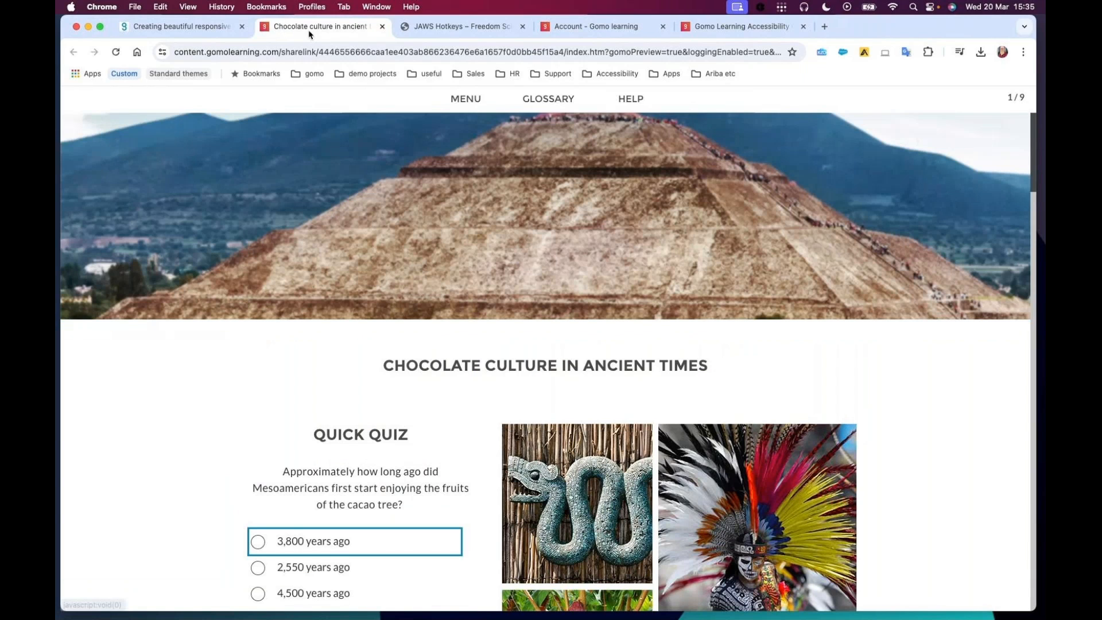
key("Down")
key("shift+Tab")
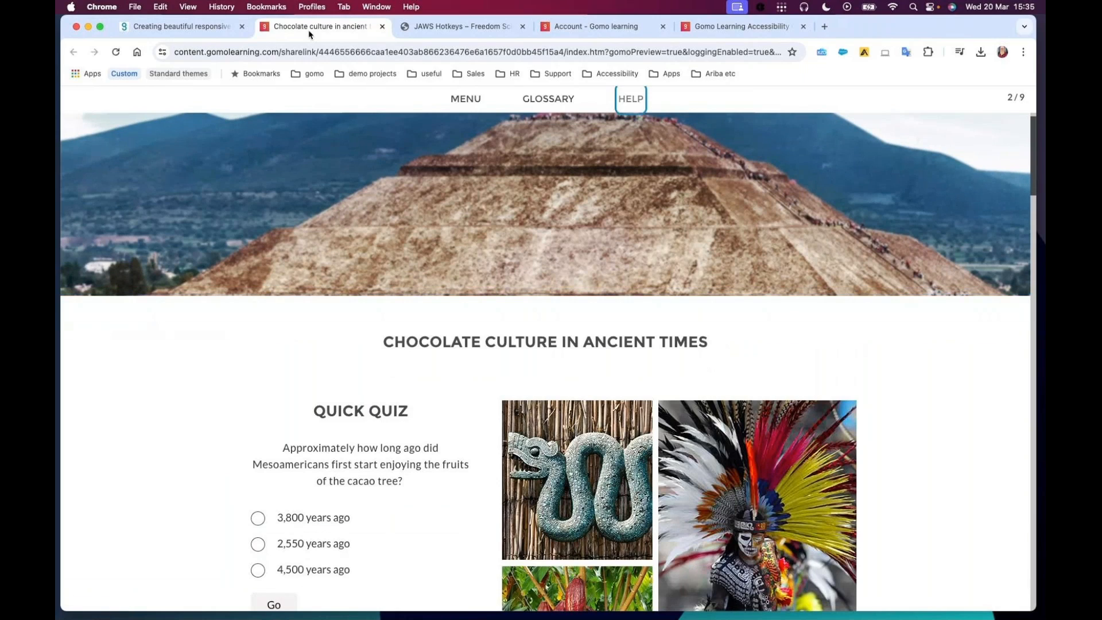
key("Tab")
key("Tab")
key("Tab")
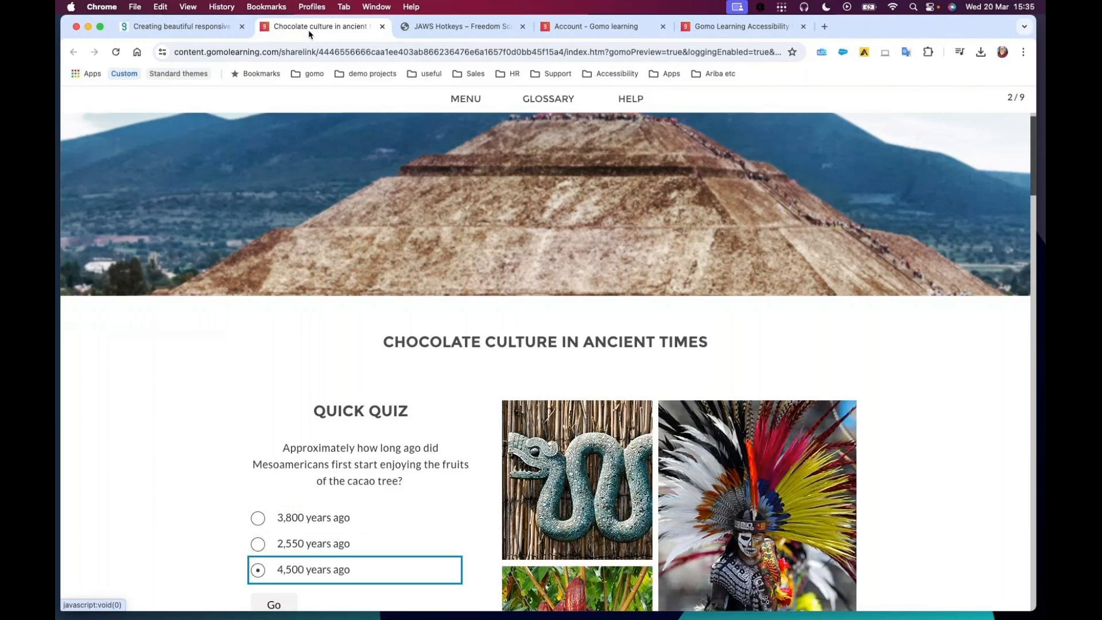
key("Tab")
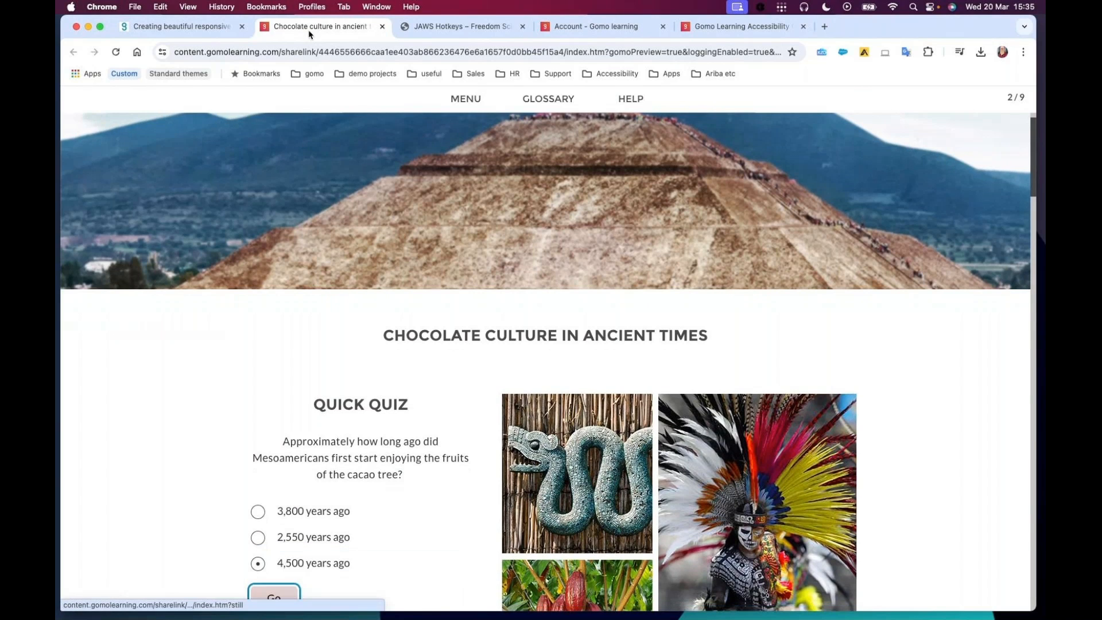
key("Return")
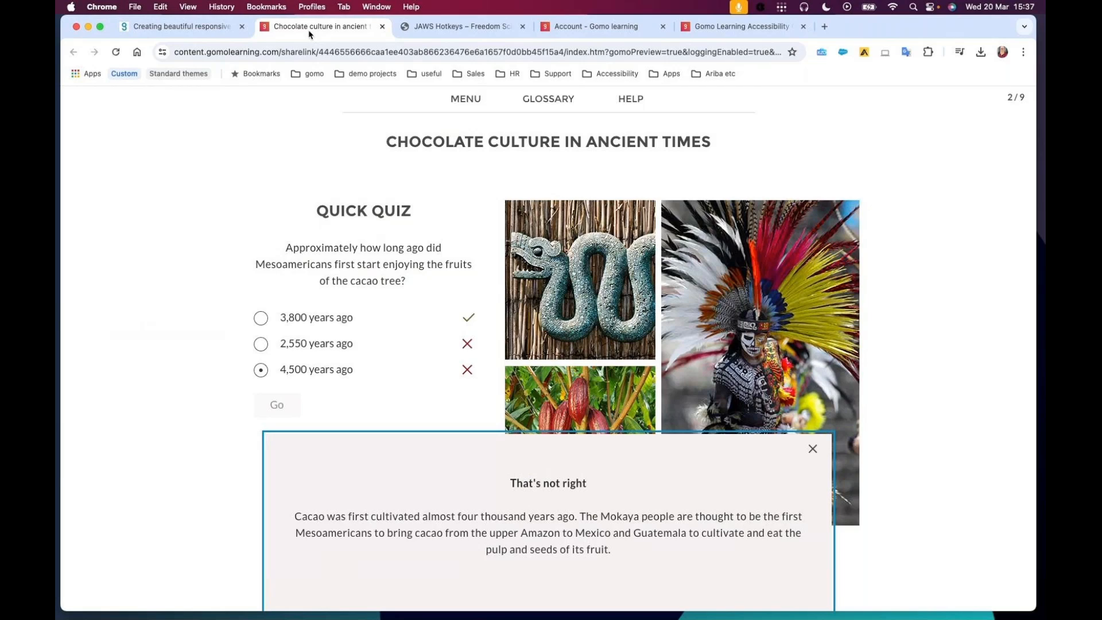
Review the JAWS Hotkeys page's general keystrokes, tabbed browsing quick keys and navigation quick keys
left_click(433, 32)
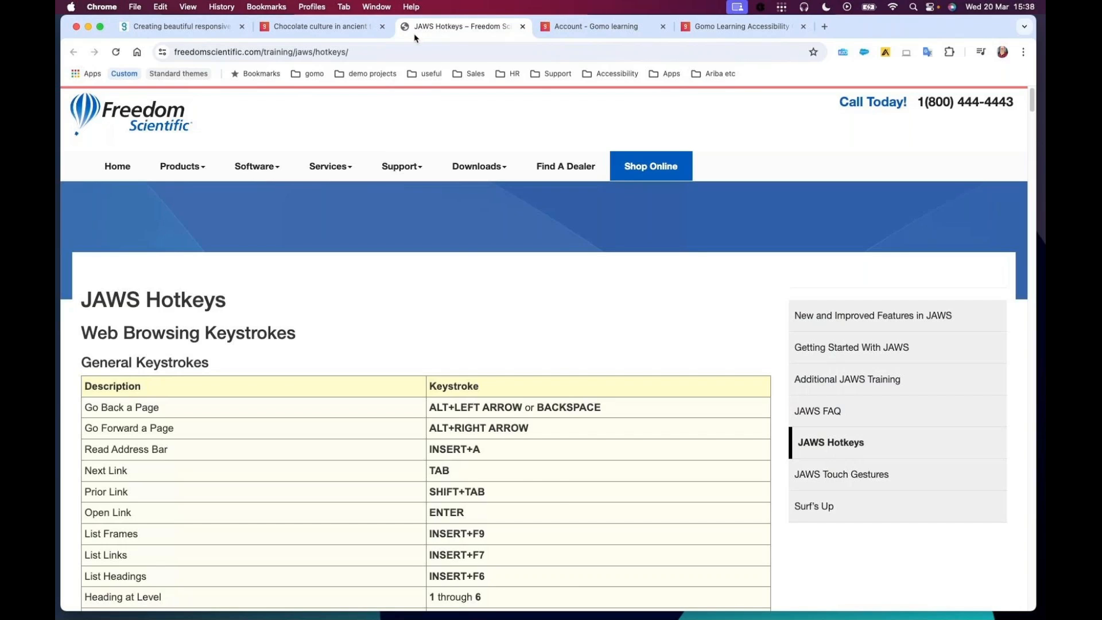
scroll(637, 326, "down", 3)
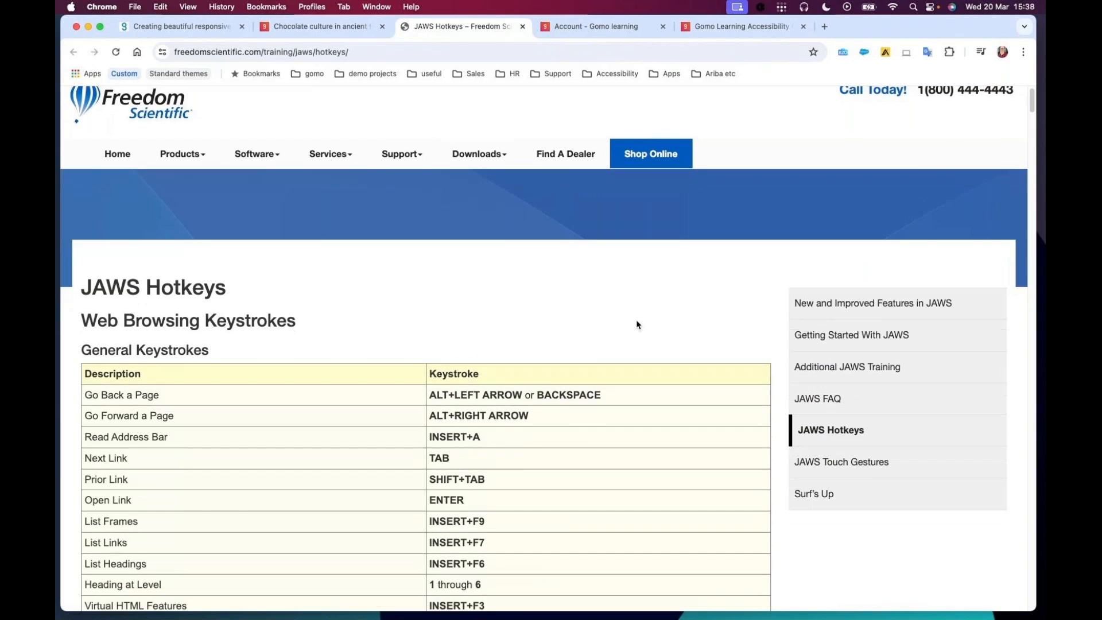
scroll(523, 438, "down", 5)
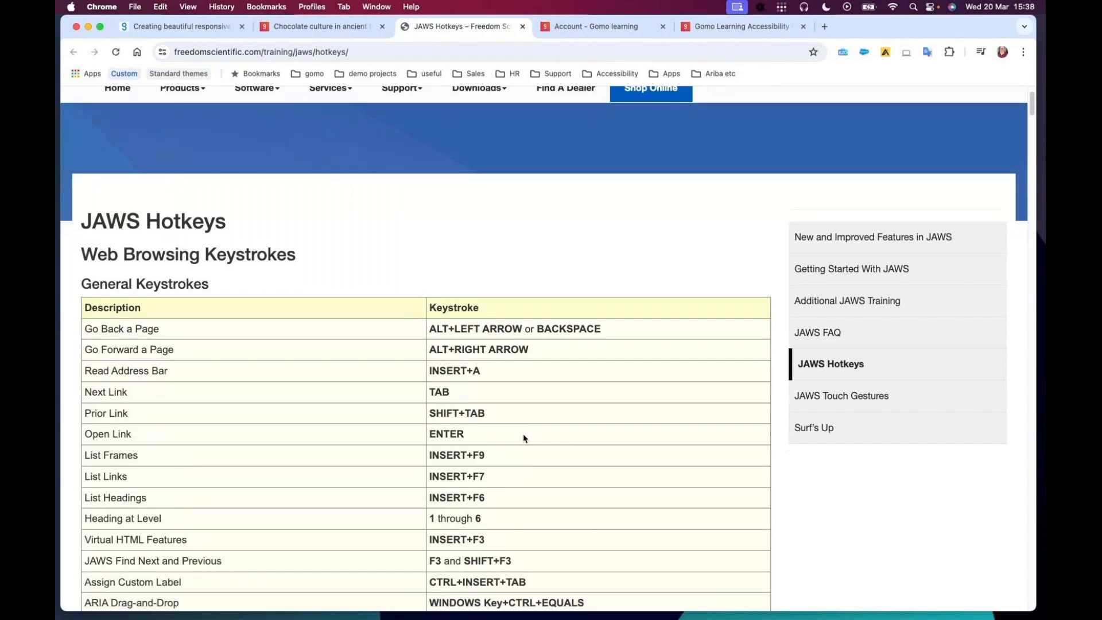
scroll(544, 408, "down", 2)
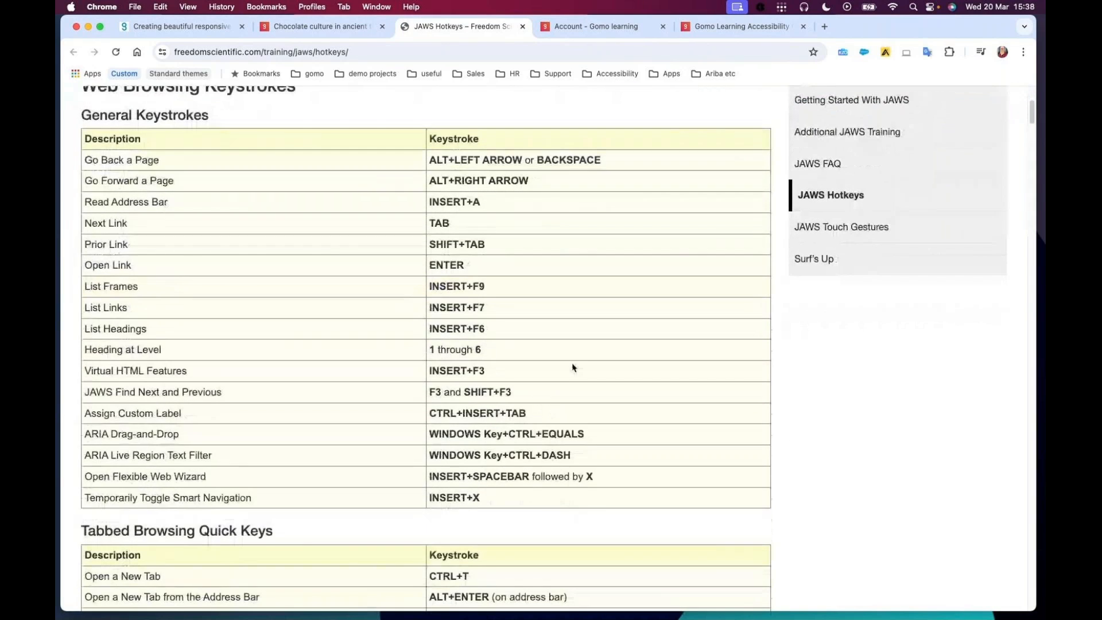
scroll(576, 367, "down", 4)
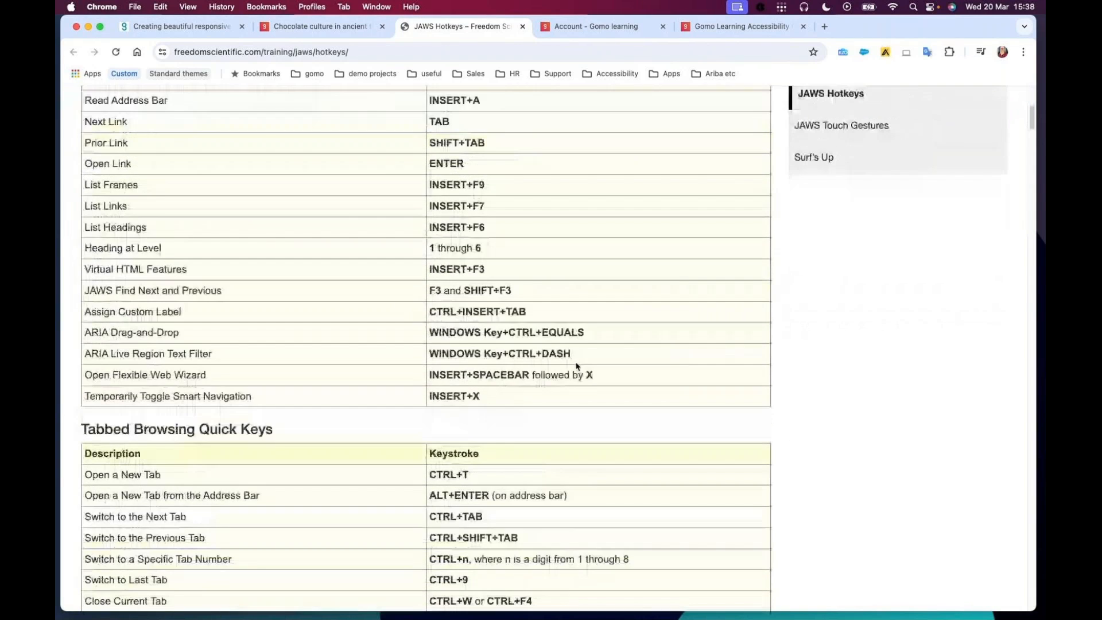
scroll(577, 366, "down", 3)
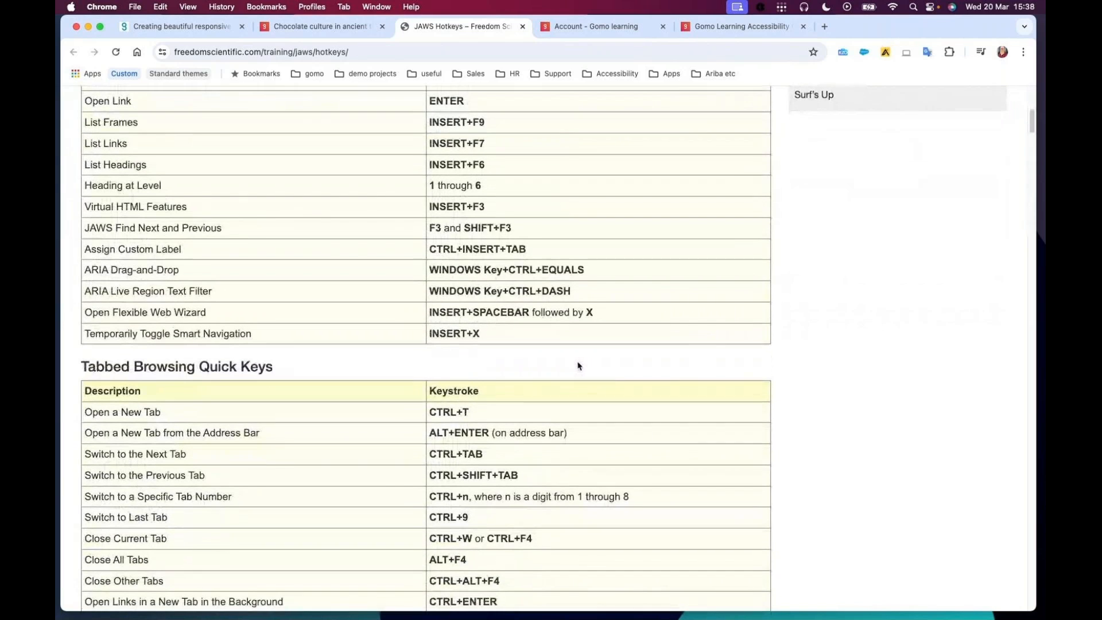
scroll(577, 365, "down", 15)
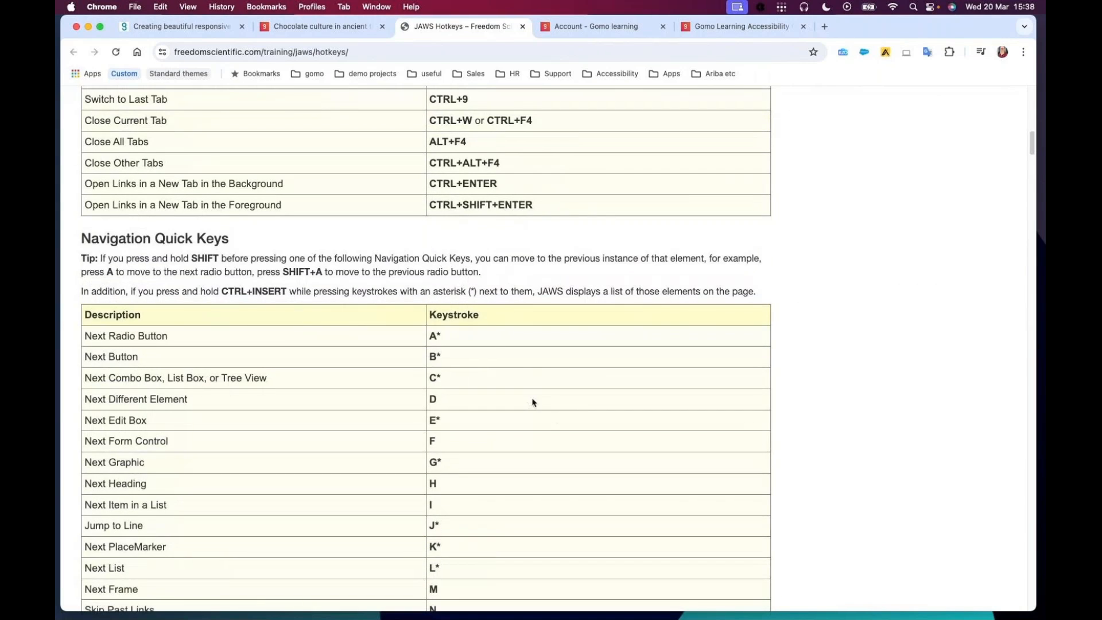
scroll(534, 396, "down", 5)
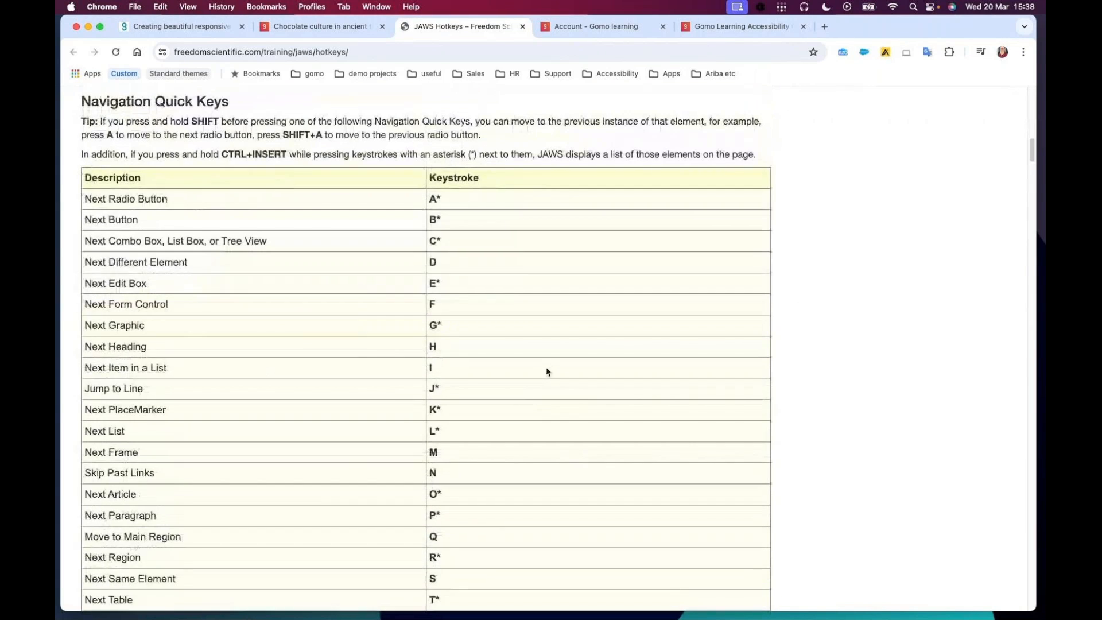
scroll(546, 371, "down", 2)
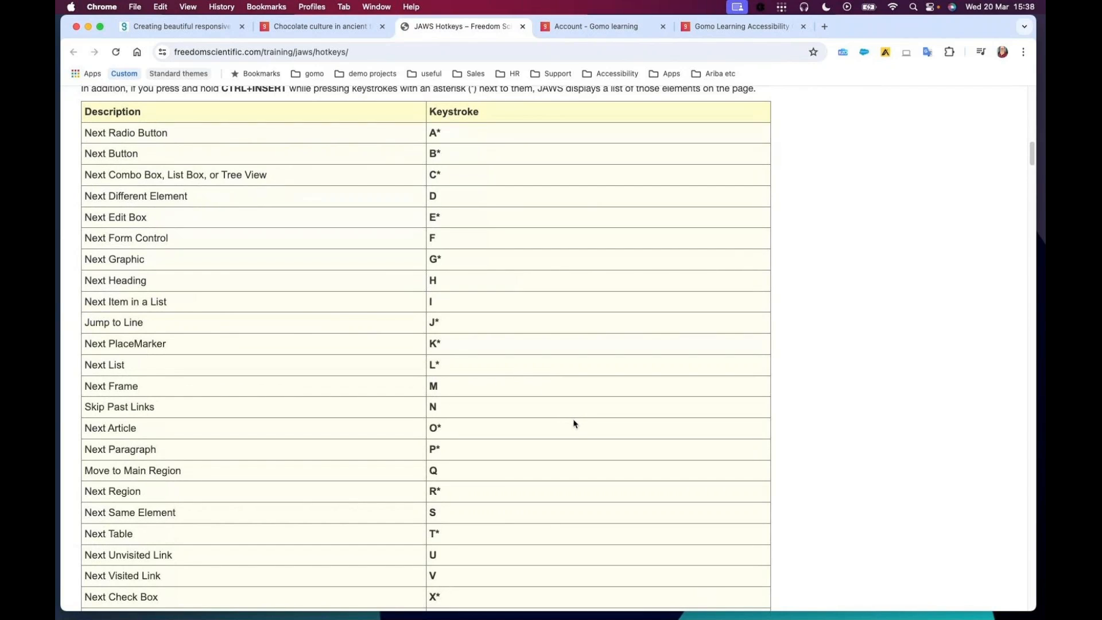
scroll(572, 431, "down", 2)
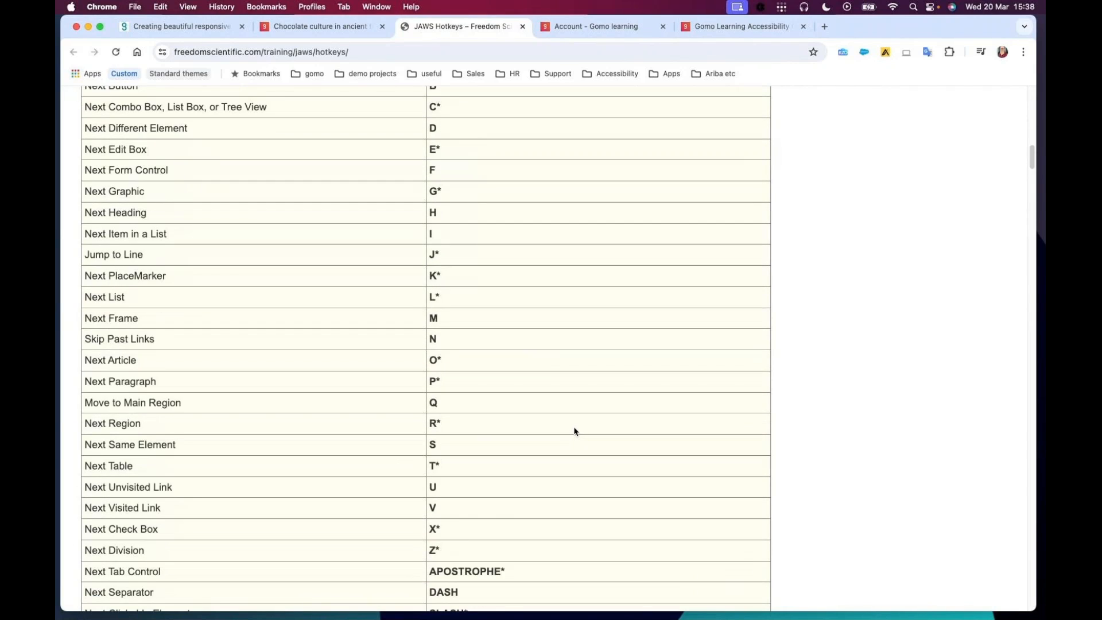
scroll(574, 430, "down", 3)
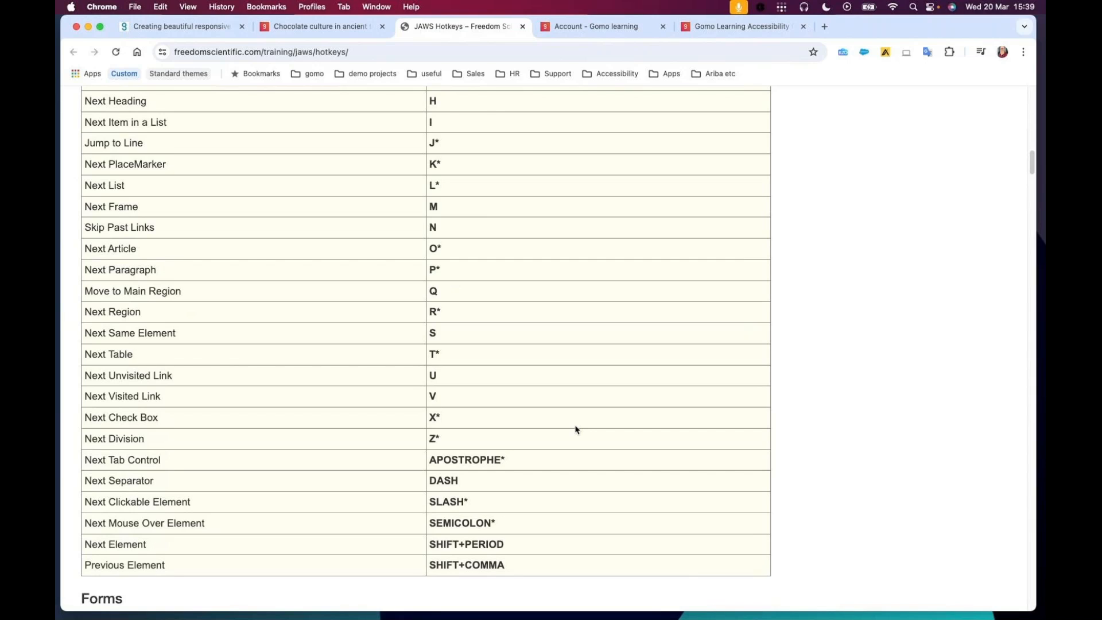
Log in to Gomo with the prefilled account credentials and open Gomo Authoring to the course list
left_click(595, 29)
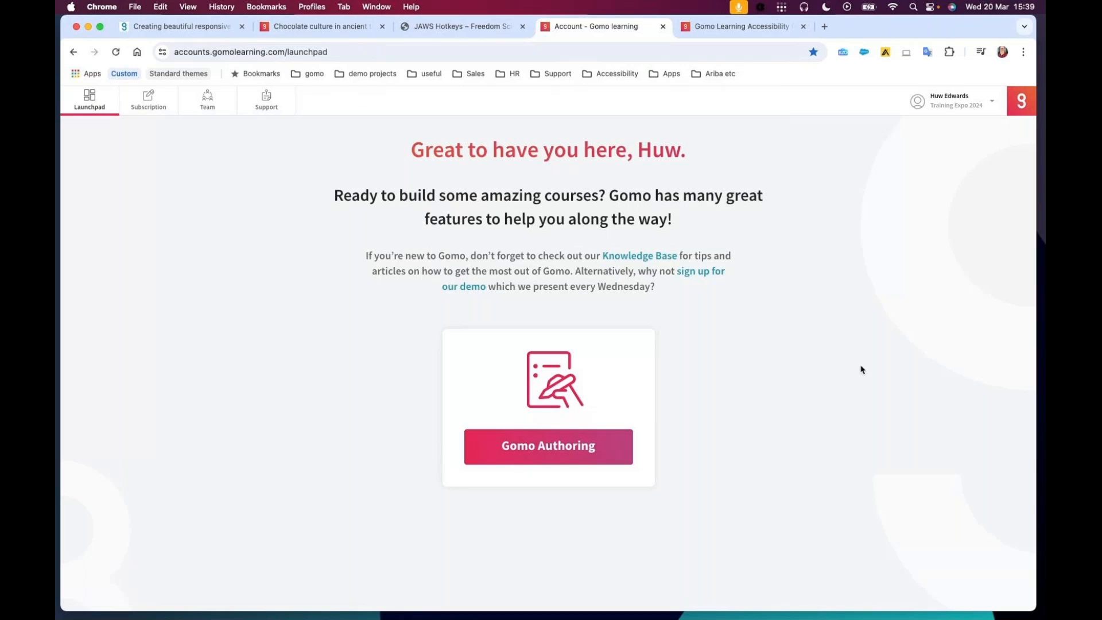
left_click(571, 450)
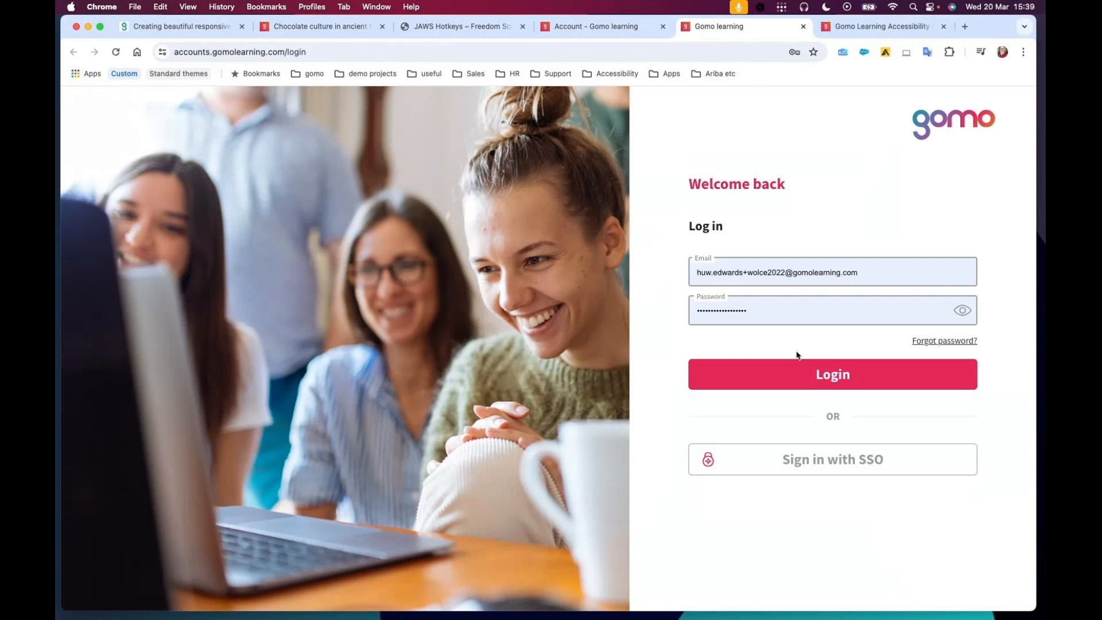
left_click(821, 374)
left_click(500, 448)
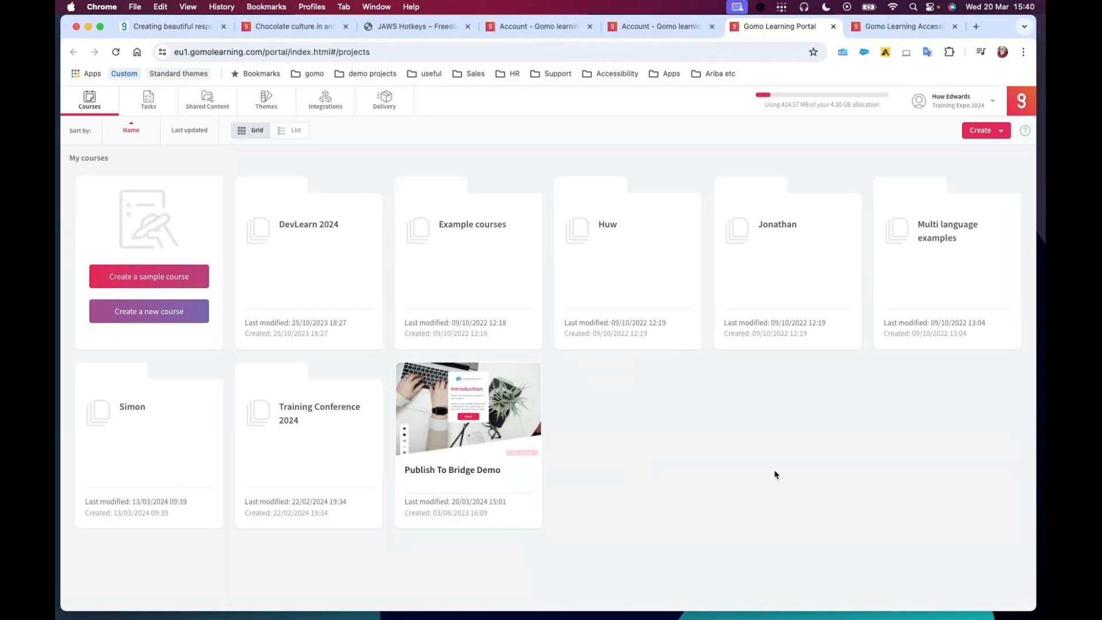
Begin a new course named "Accessibility" in British English only, keeping the Ponte theme
left_click(151, 314)
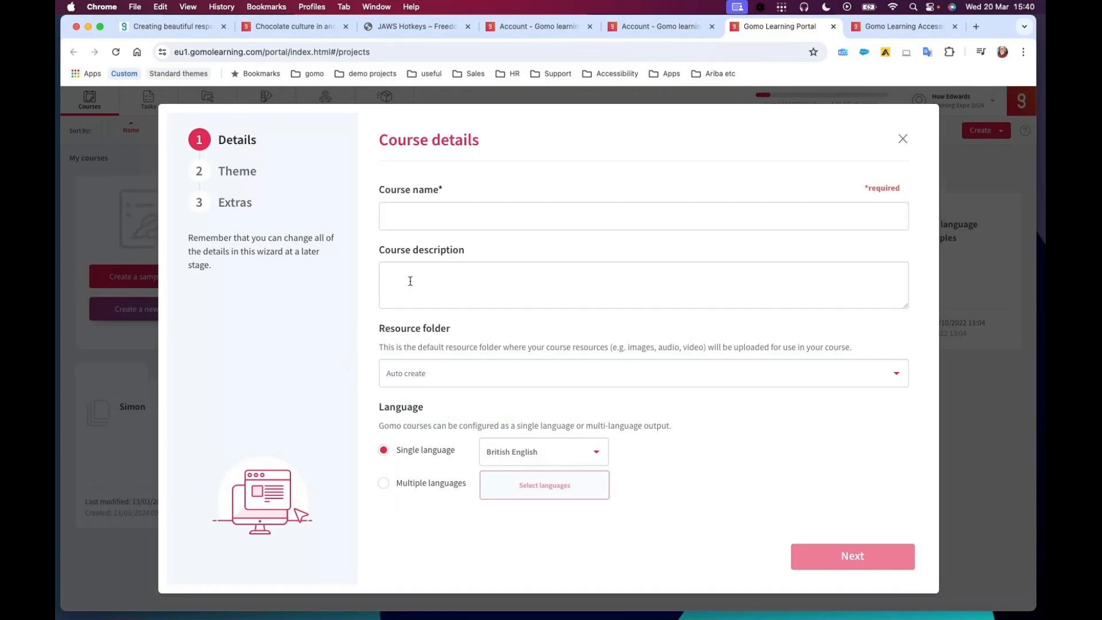
left_click(406, 207)
type("Ac")
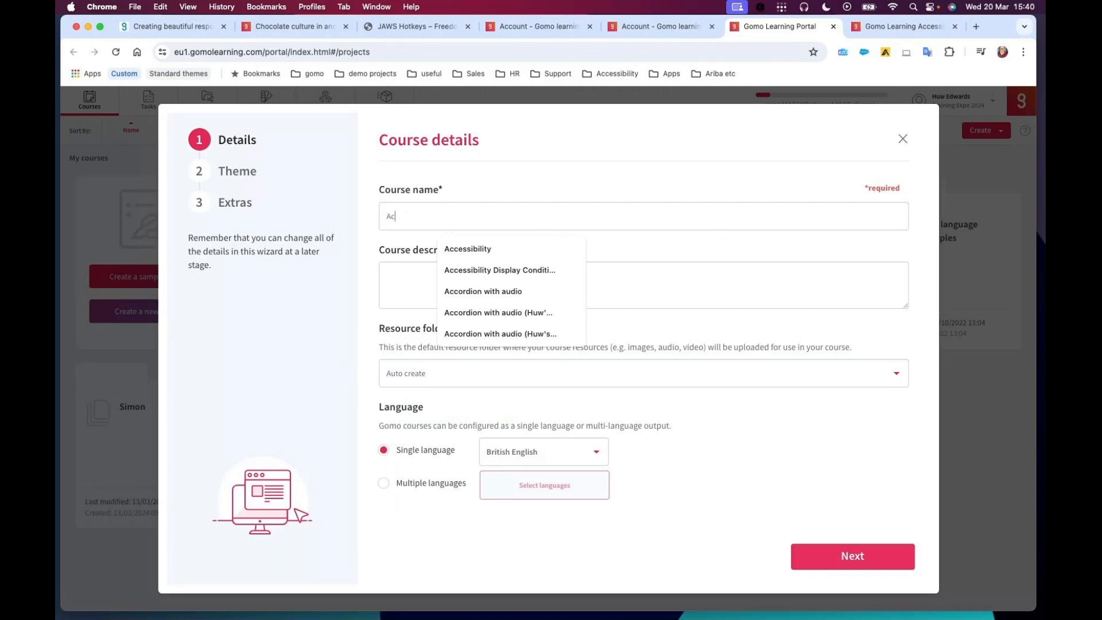
left_click(522, 248)
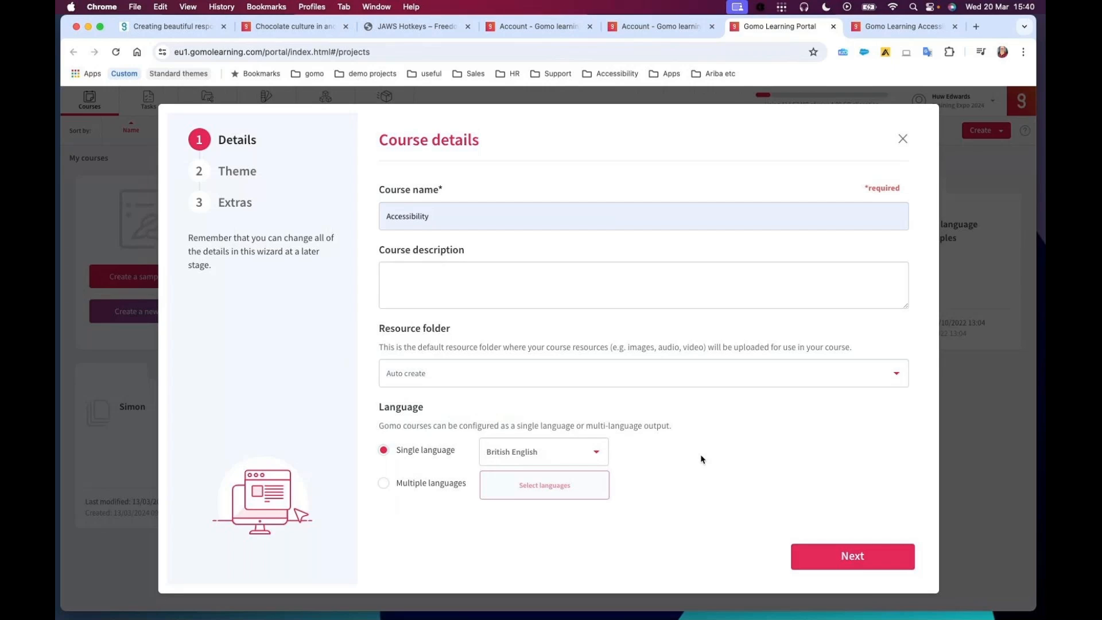
left_click(823, 562)
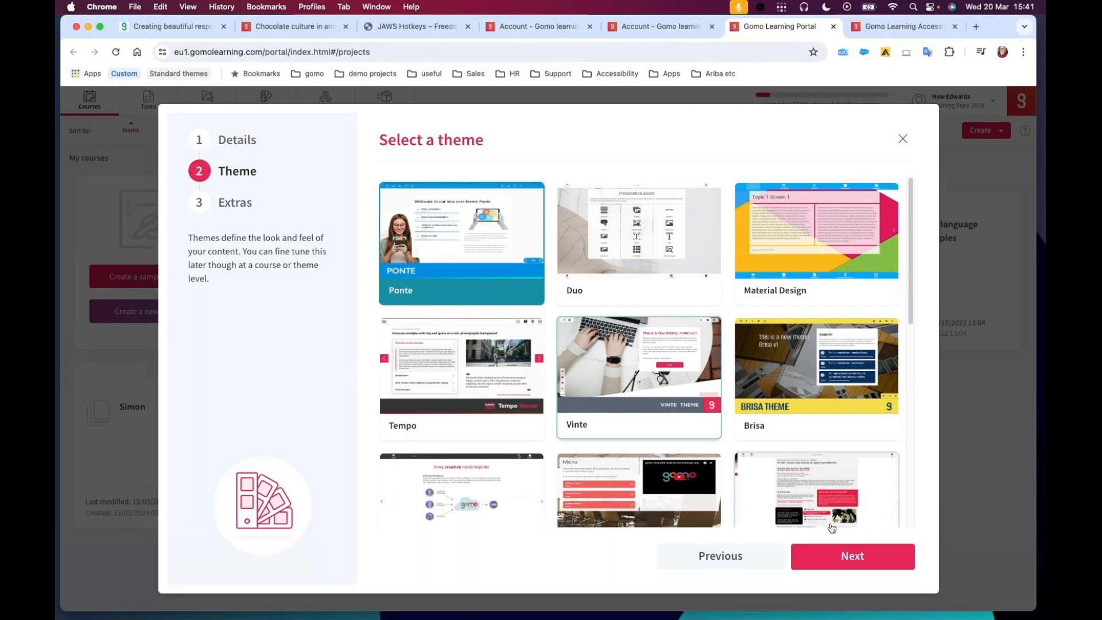
left_click(843, 563)
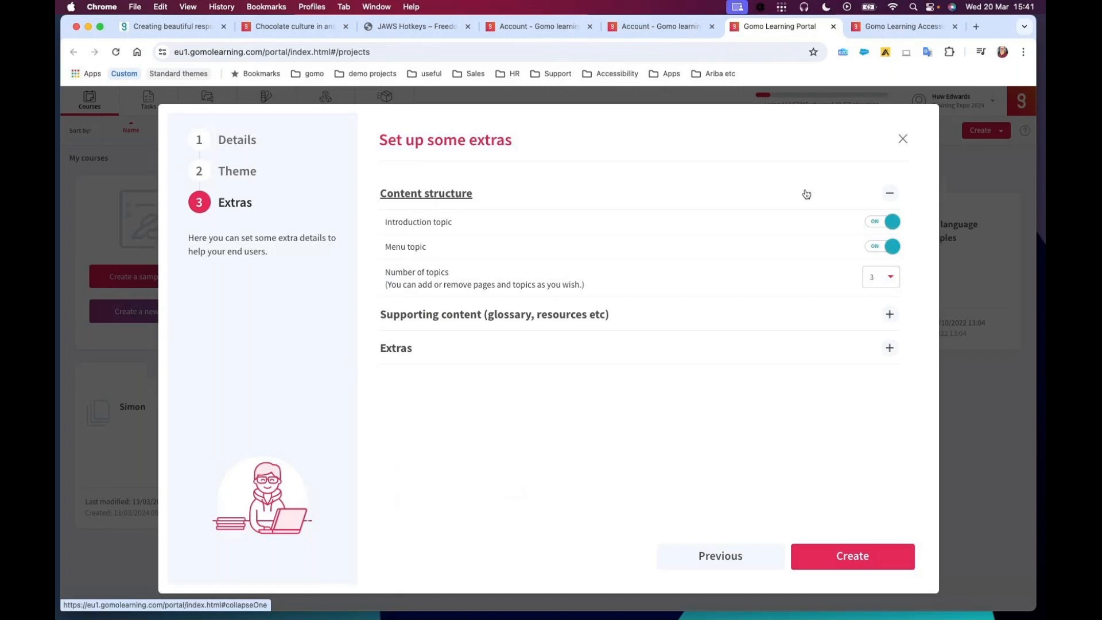
Set the new course's number of topics to 4 and show the supporting content options
left_click(893, 280)
left_click(920, 299)
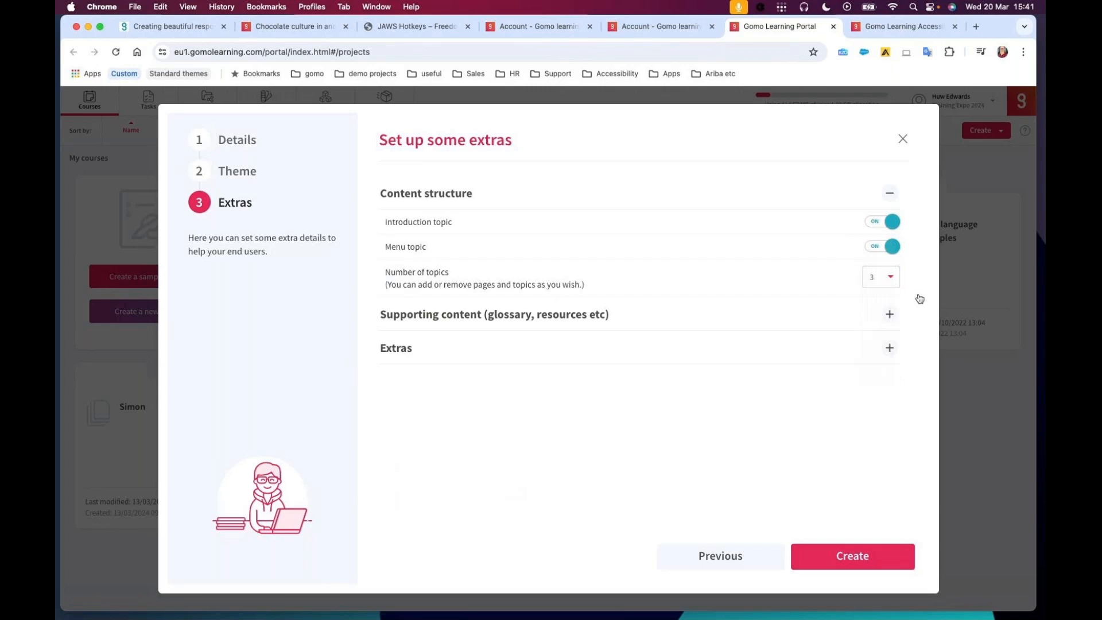
left_click(891, 314)
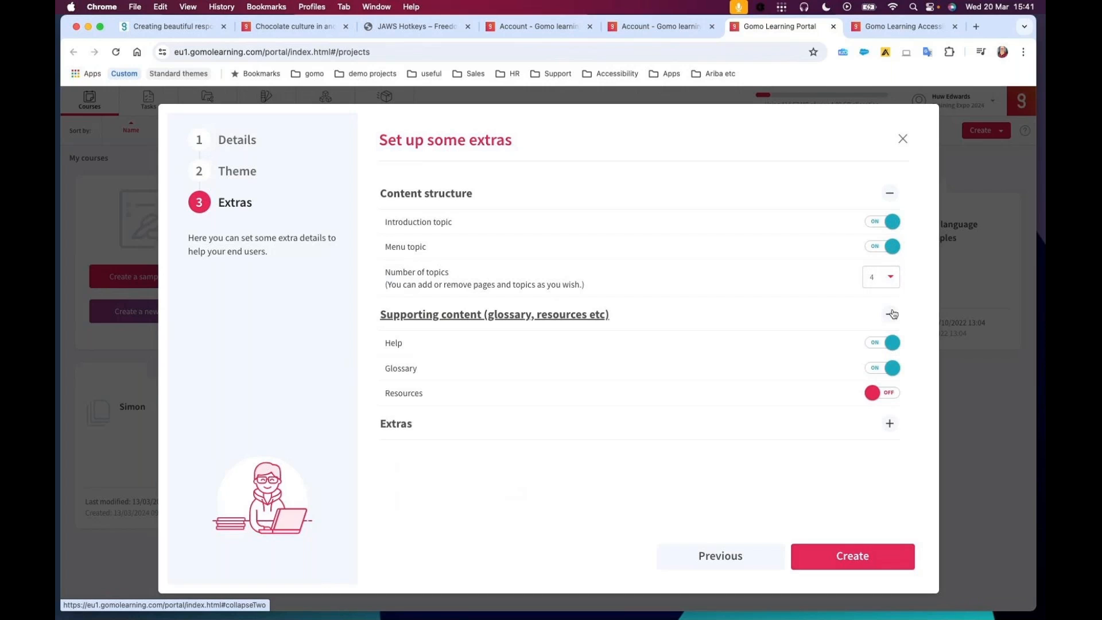
View the glossary and help in the chocolate course preview, and return to the course setup
left_click(280, 33)
left_click(559, 101)
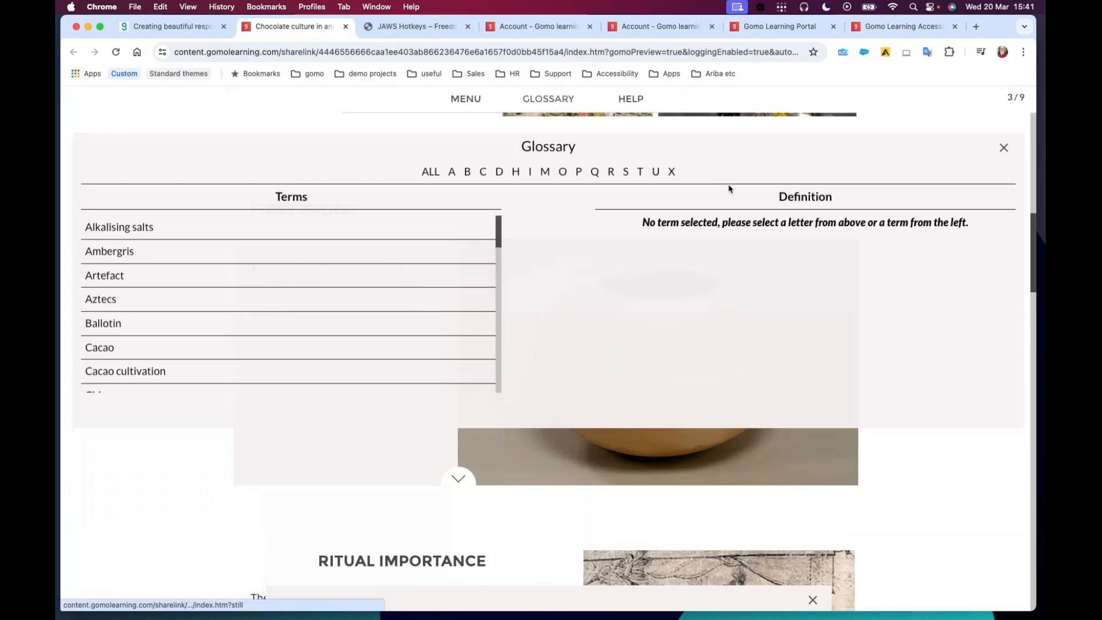
left_click(1004, 148)
left_click(638, 100)
left_click(858, 128)
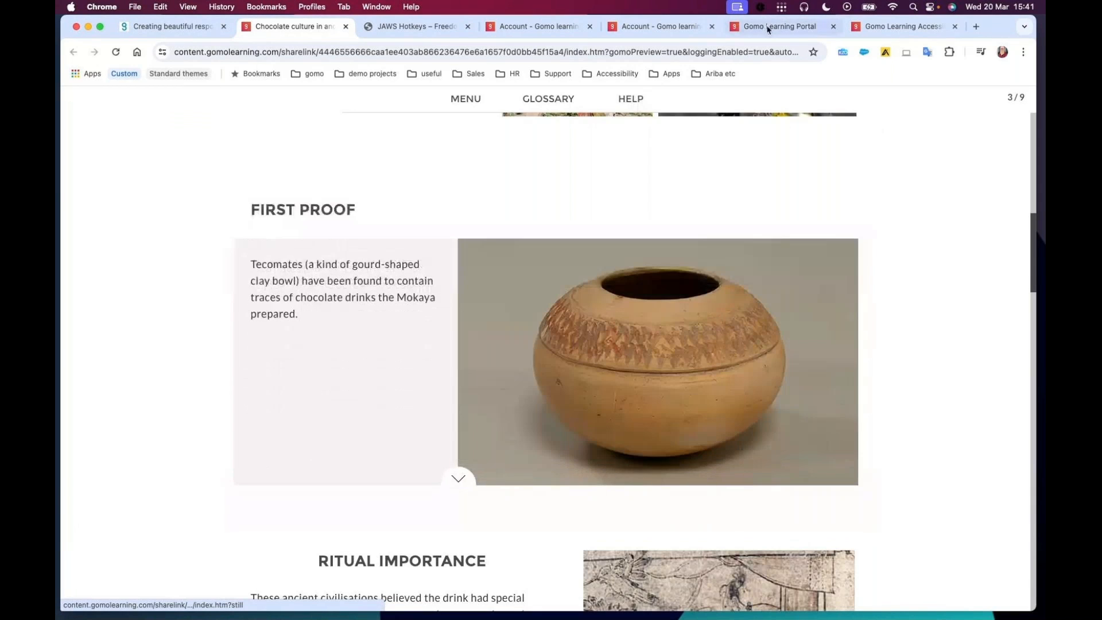
left_click(770, 28)
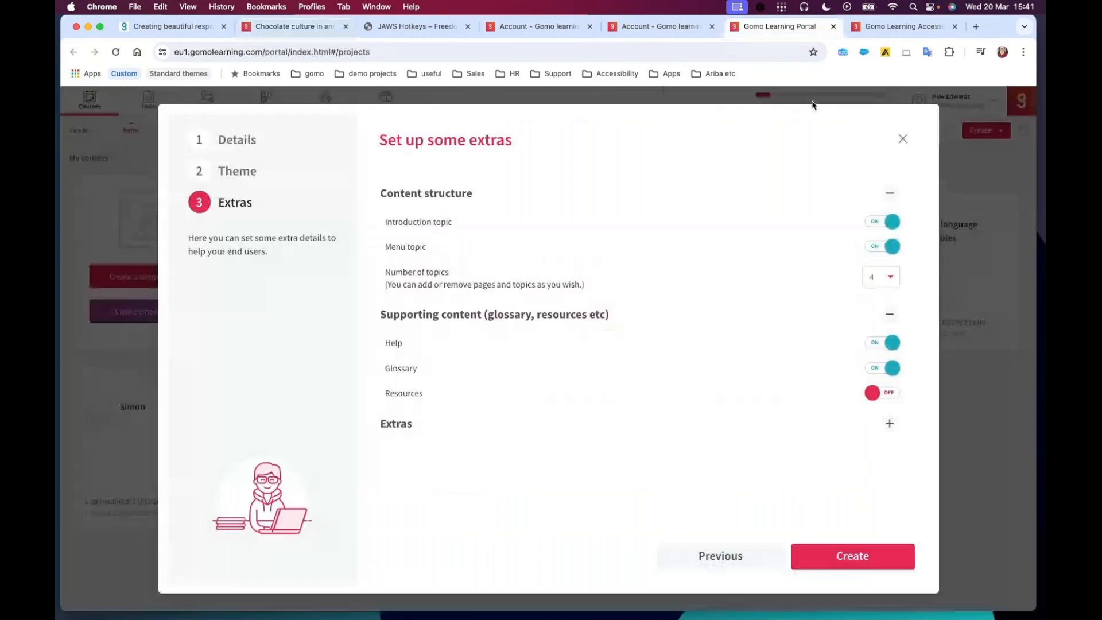
Turn on the Accessibility extra for the new course and create the course
left_click(887, 423)
scroll(821, 418, "down", 3)
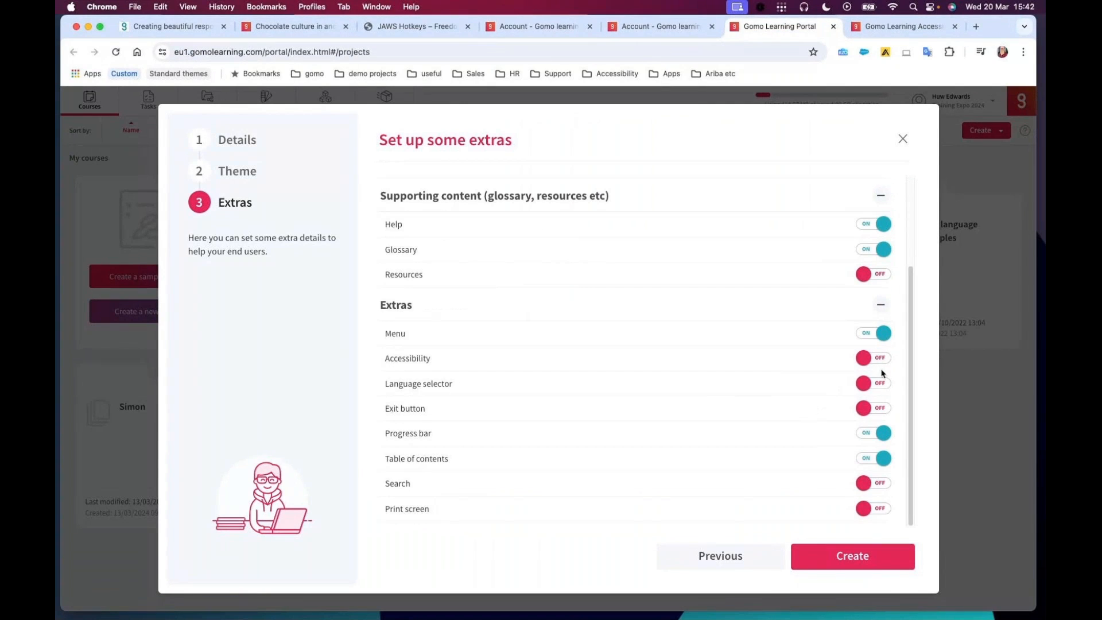
left_click(886, 360)
left_click(854, 558)
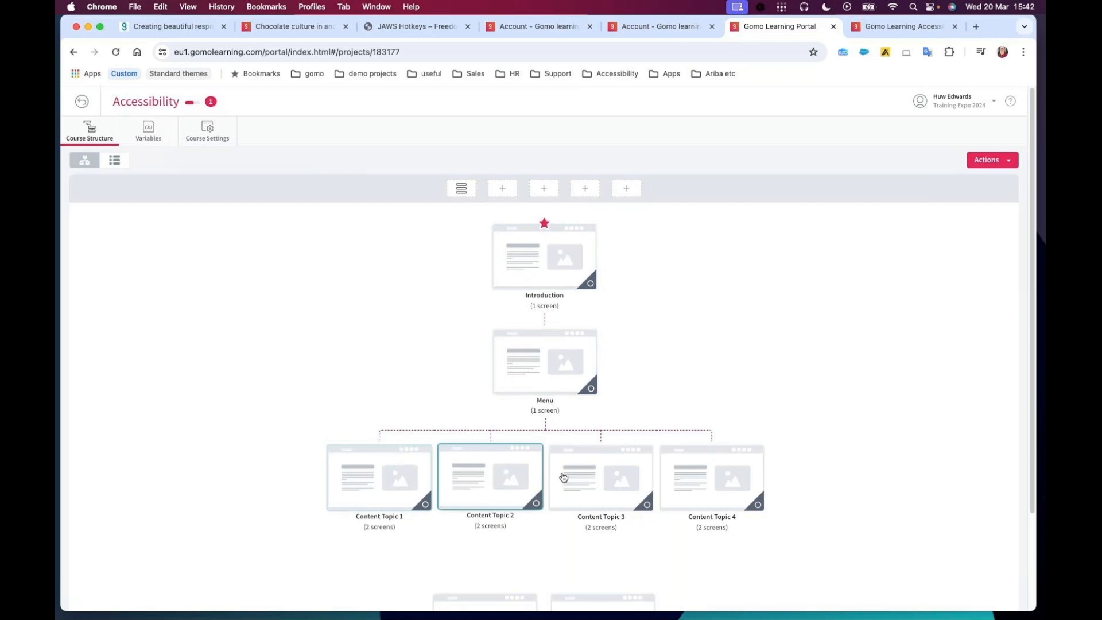
Examine the new course's structure, from the introduction and menu to the content topics, Help, Glossary and footer items
scroll(865, 495, "down", 1)
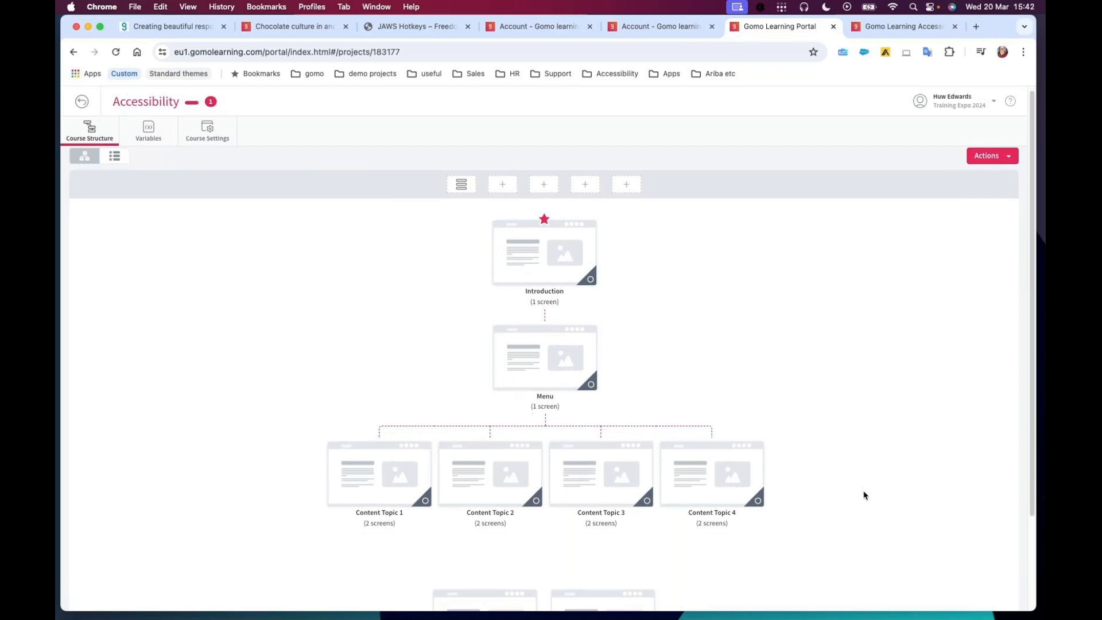
scroll(864, 495, "down", 3)
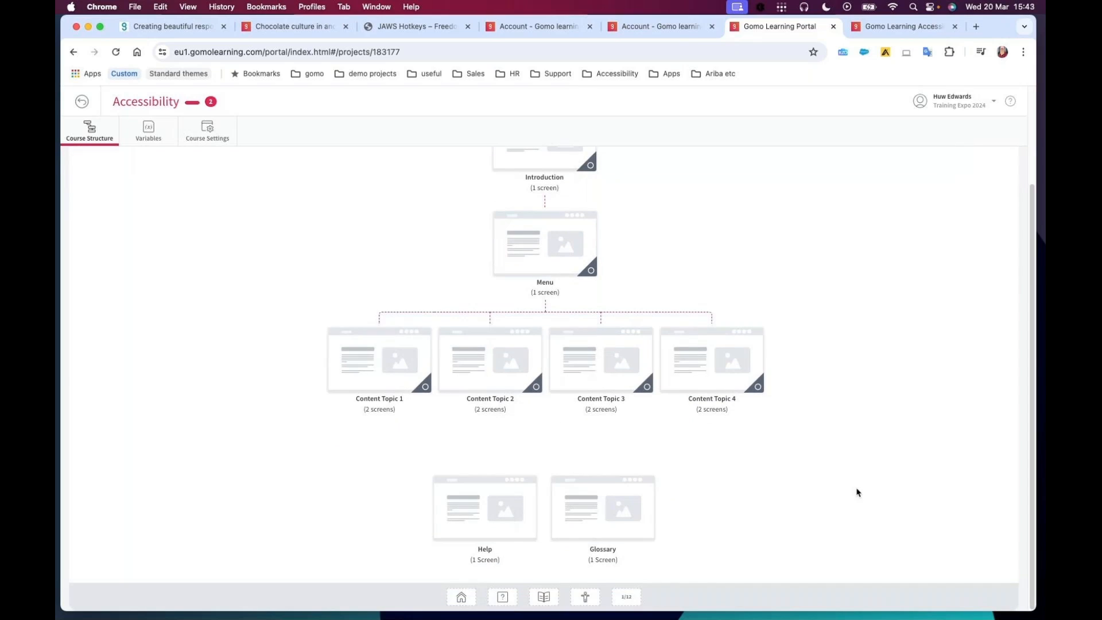
scroll(881, 431, "up", 4)
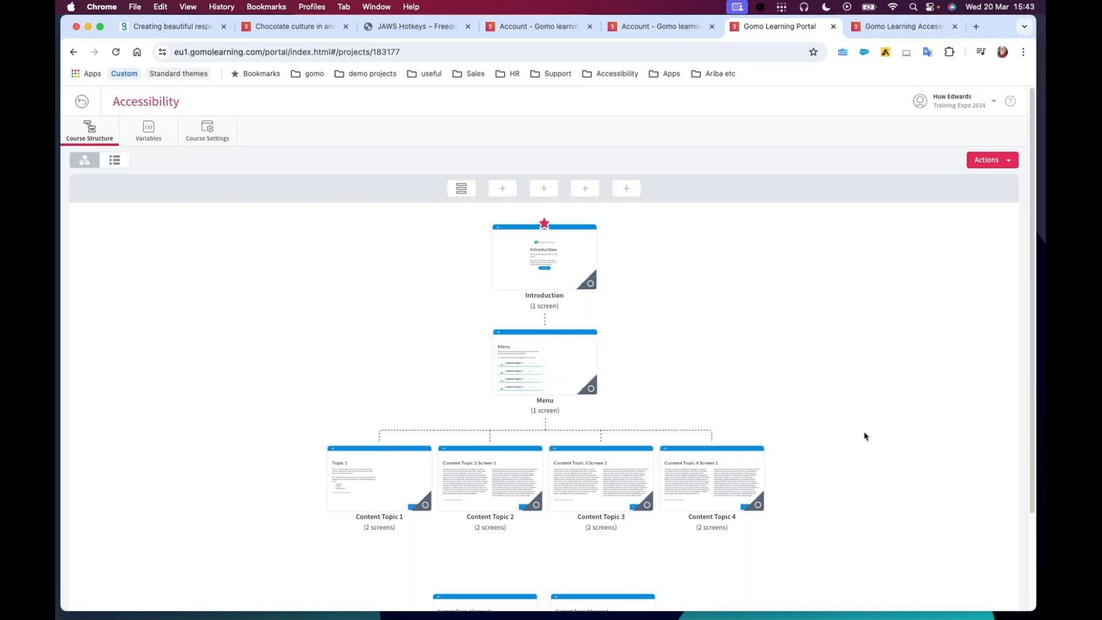
scroll(865, 436, "down", 2)
scroll(865, 436, "down", 1)
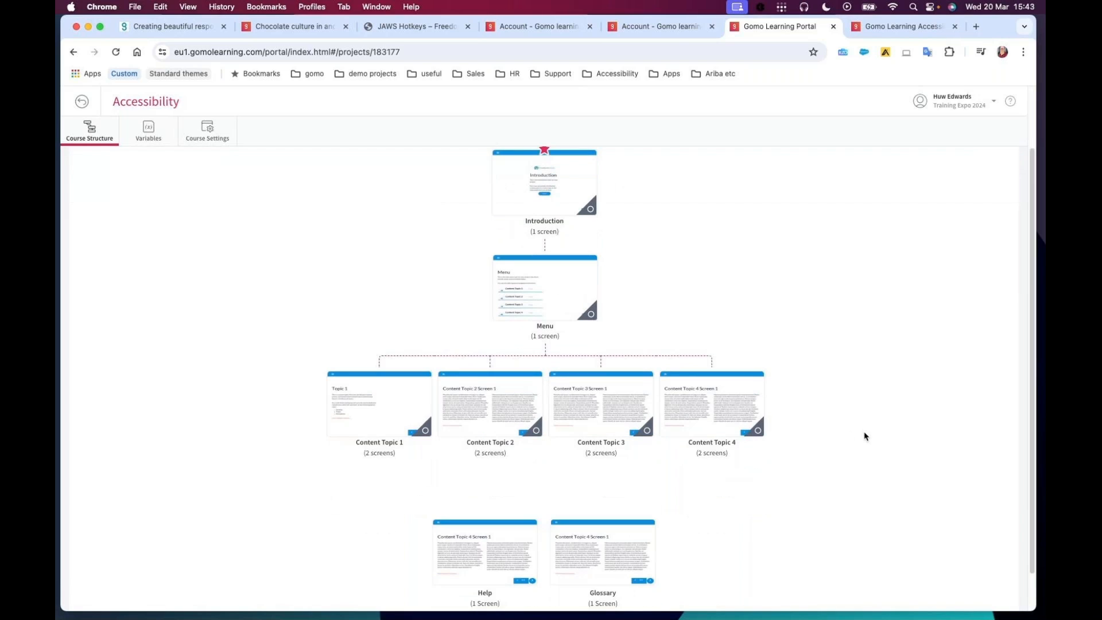
scroll(885, 481, "down", 2)
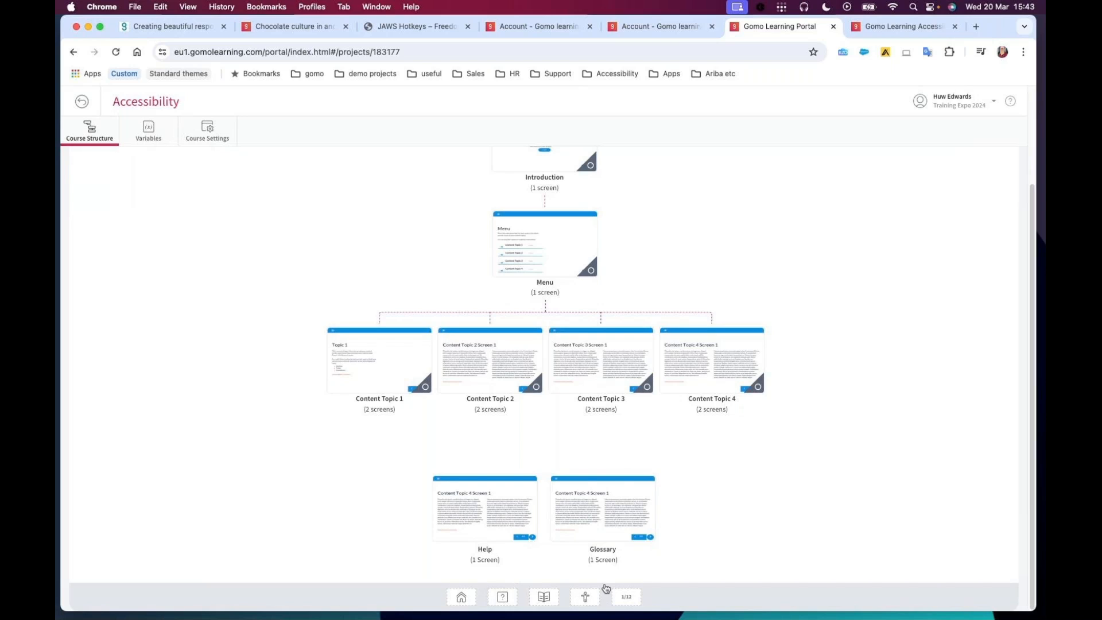
scroll(877, 513, "up", 3)
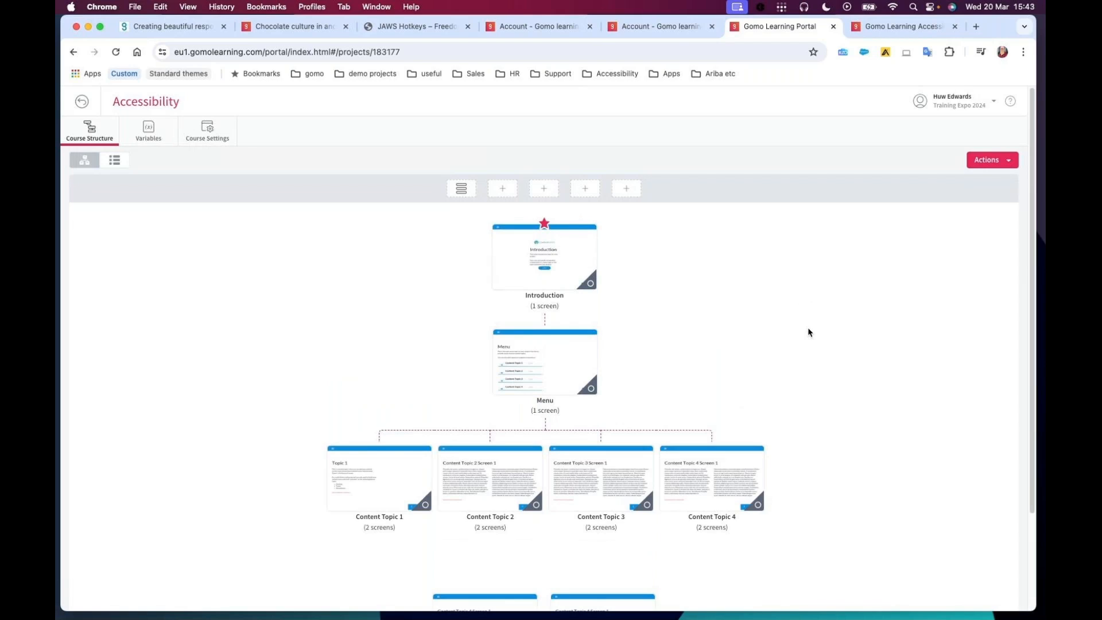
Open Content Topic 1 for editing and look through its two screens, ending on Screen 1
left_click(387, 467)
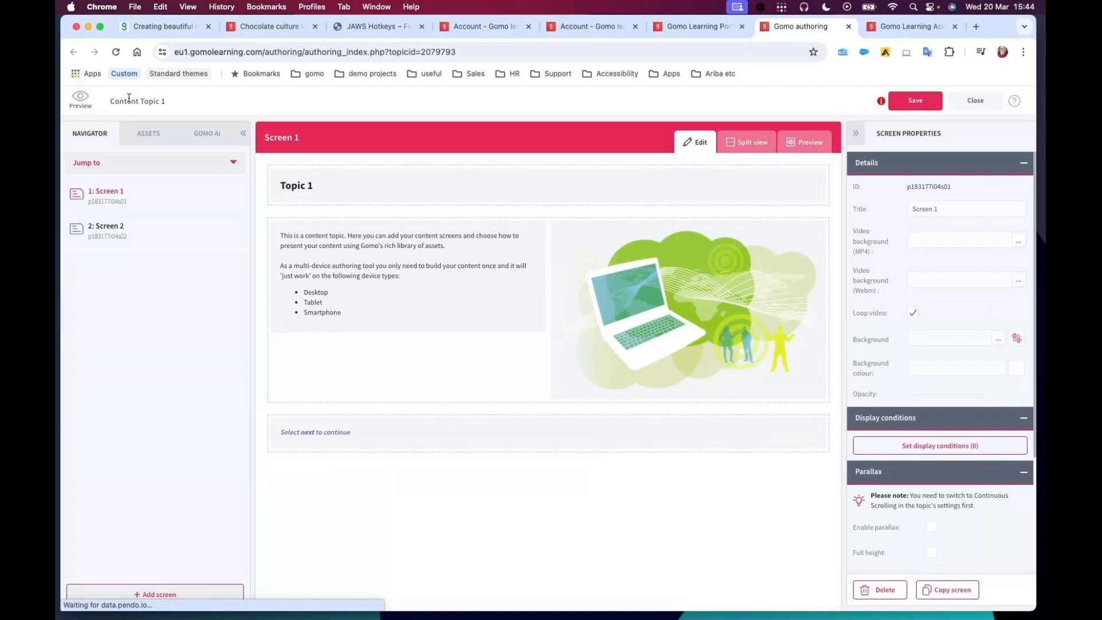
left_click(106, 231)
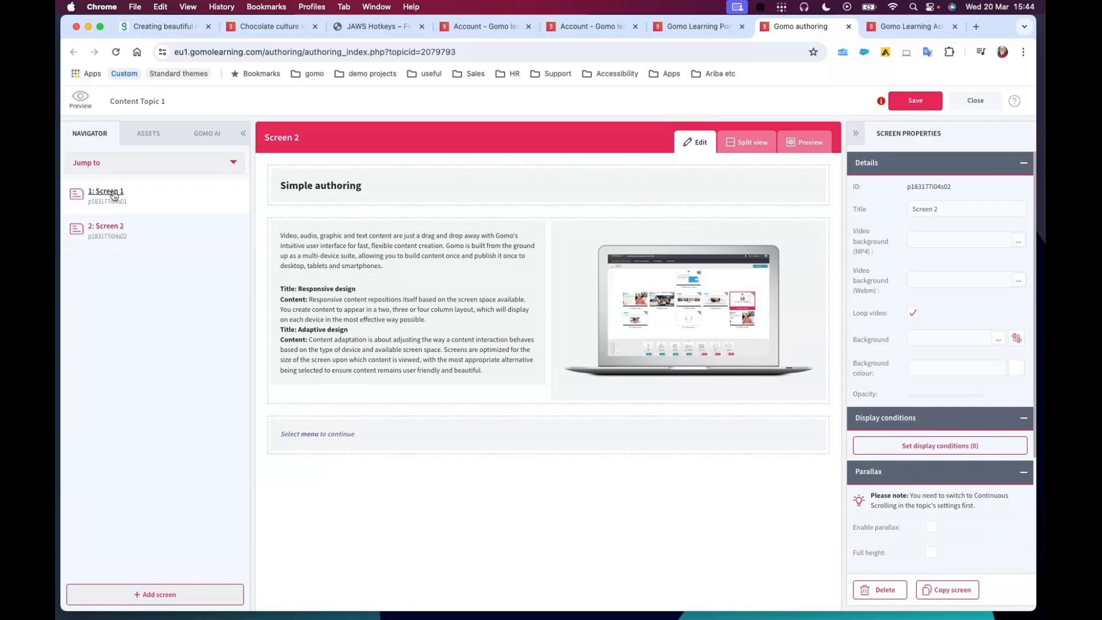
left_click(114, 192)
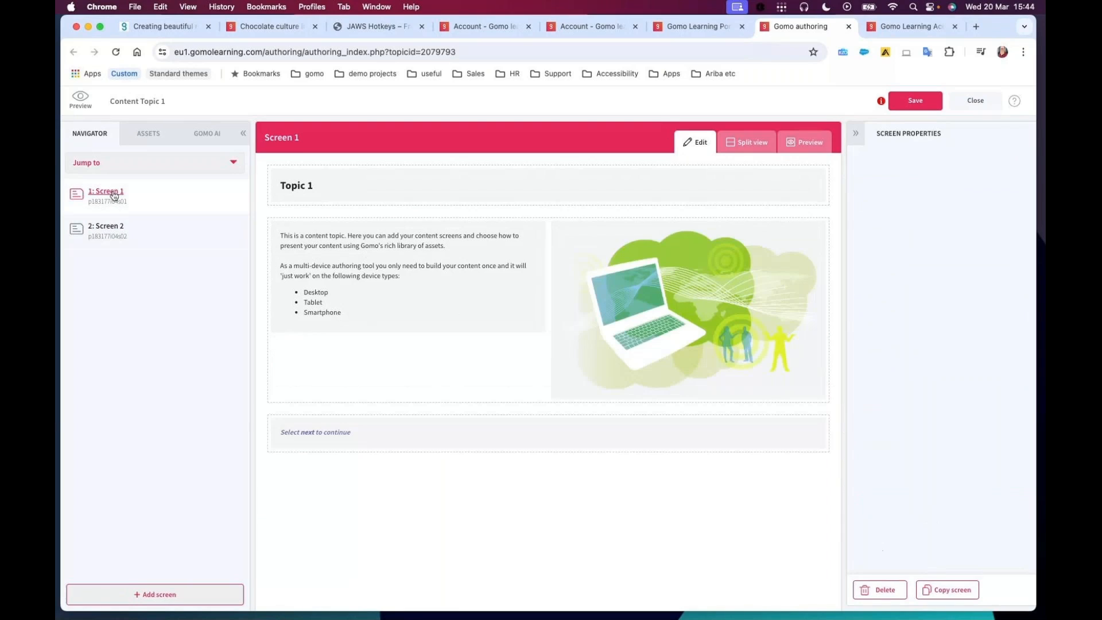
left_click(110, 227)
left_click(110, 193)
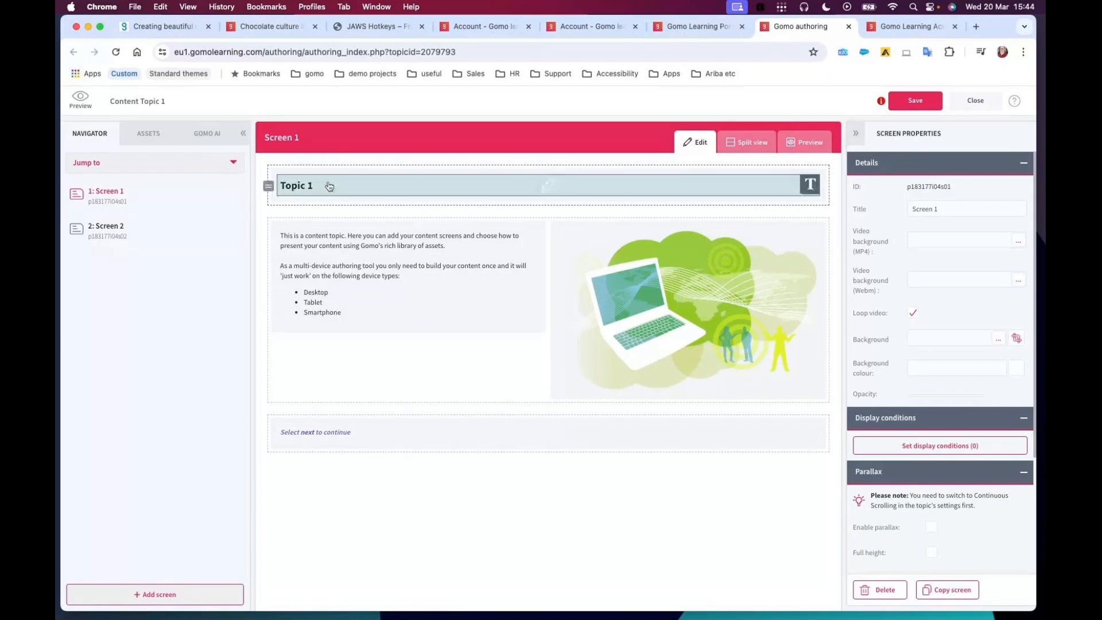
Try a two-column layout for Screen 1's title row, and restore the single column
left_click(422, 168)
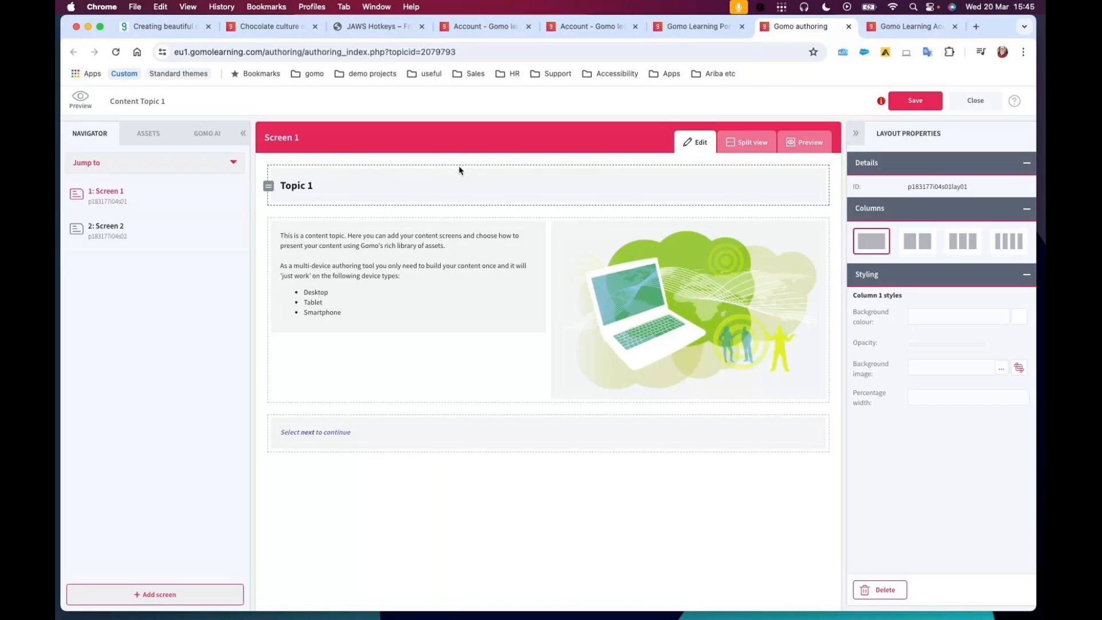
left_click(923, 248)
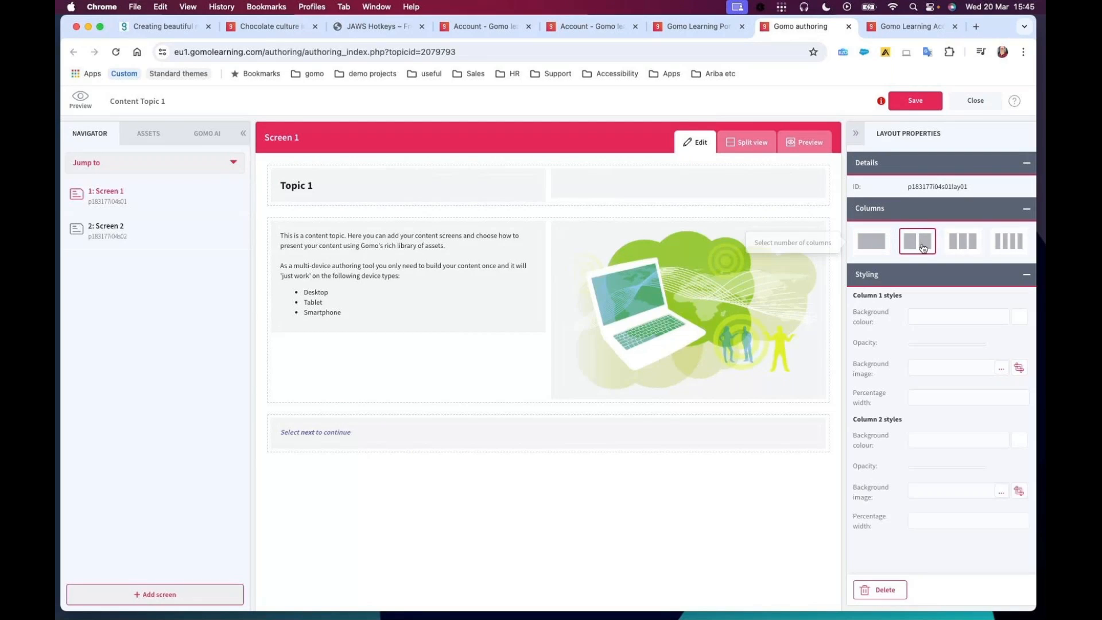
left_click(871, 241)
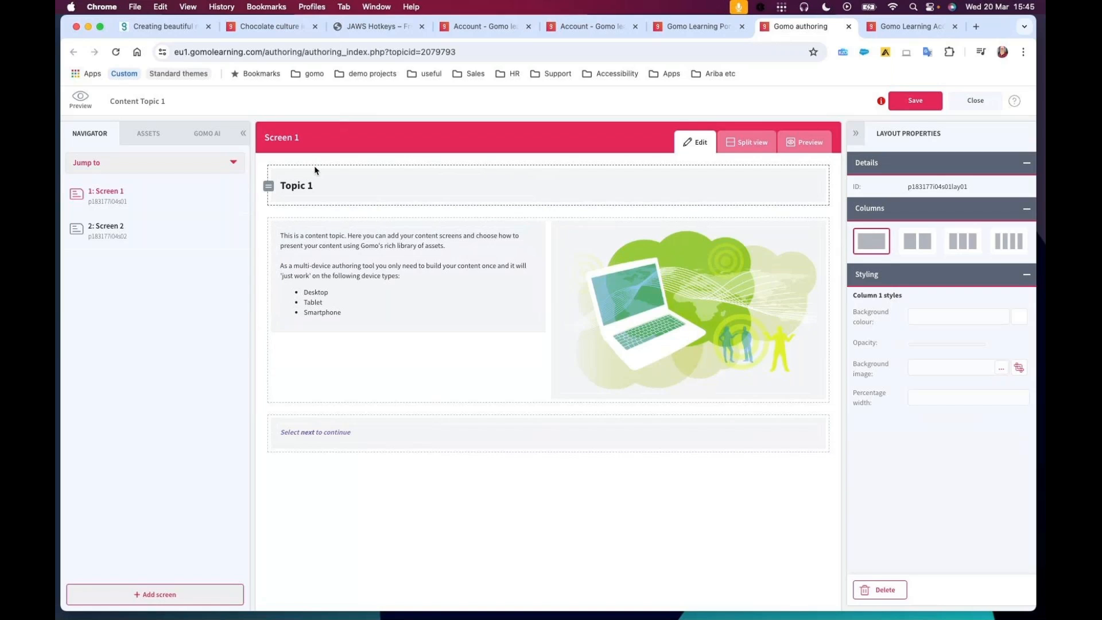
Inspect the properties of Screen 1's title, two-column layout, body text, laptop image and closing instruction text
left_click(449, 185)
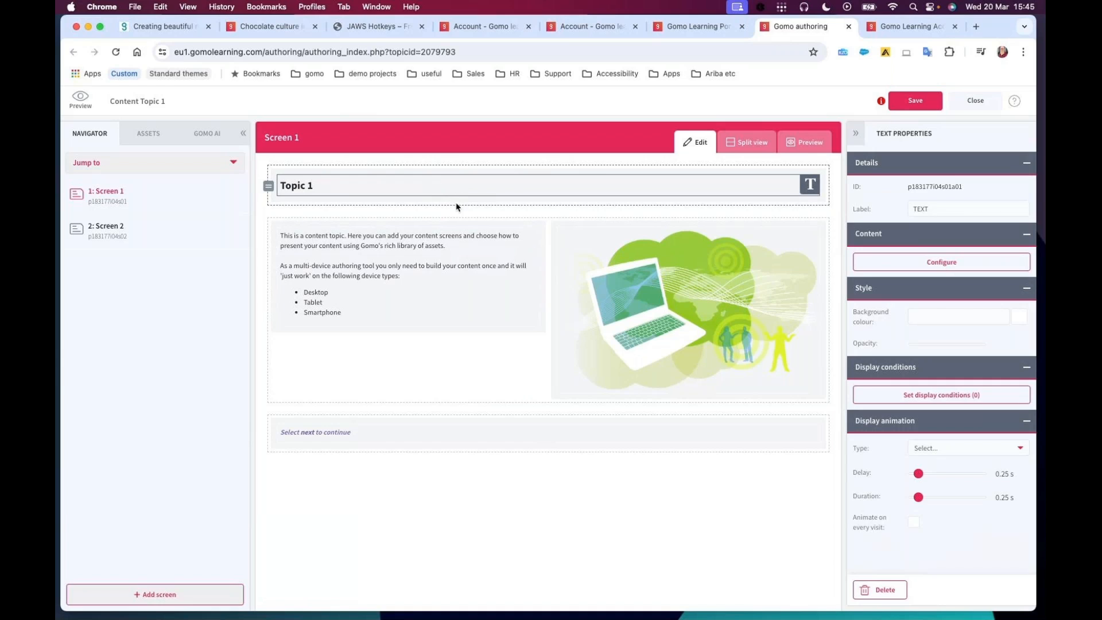
left_click(458, 223)
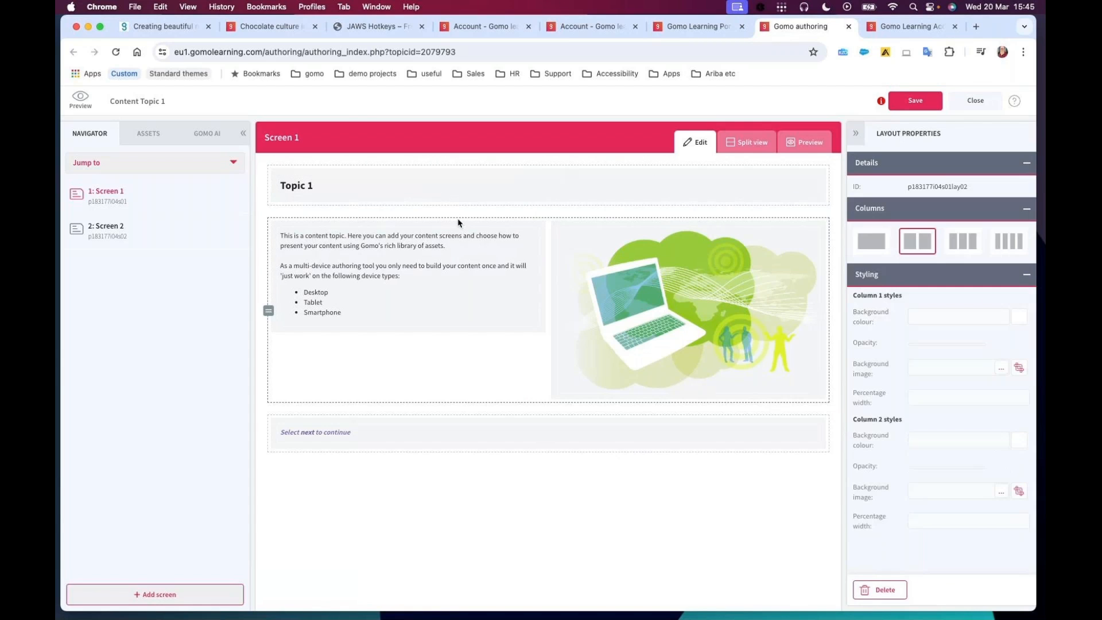
left_click(338, 251)
left_click(656, 268)
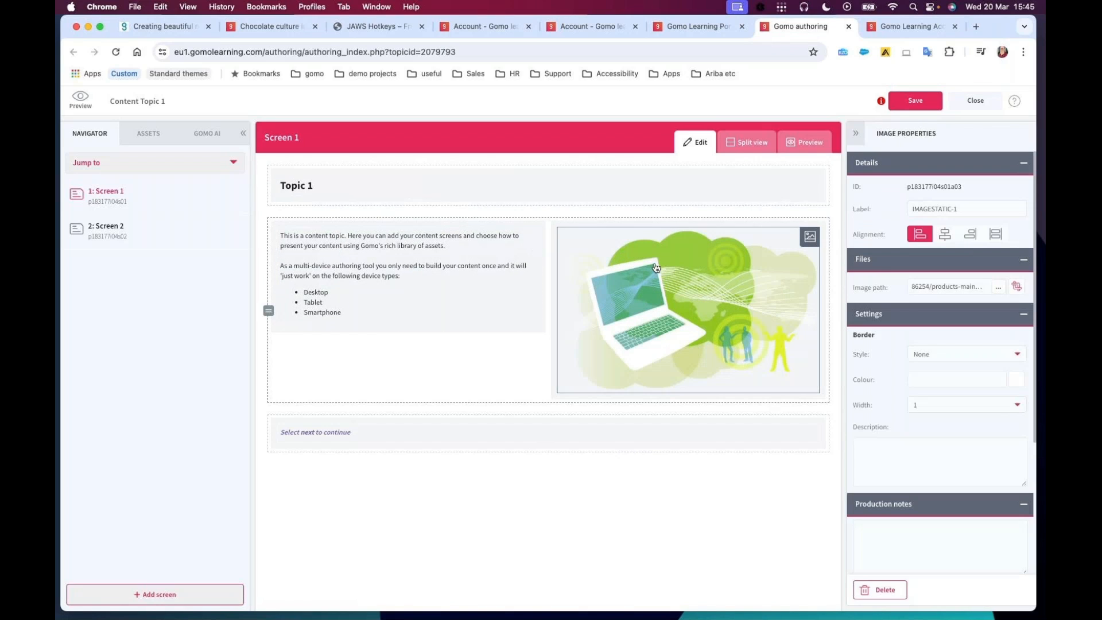
left_click(388, 422)
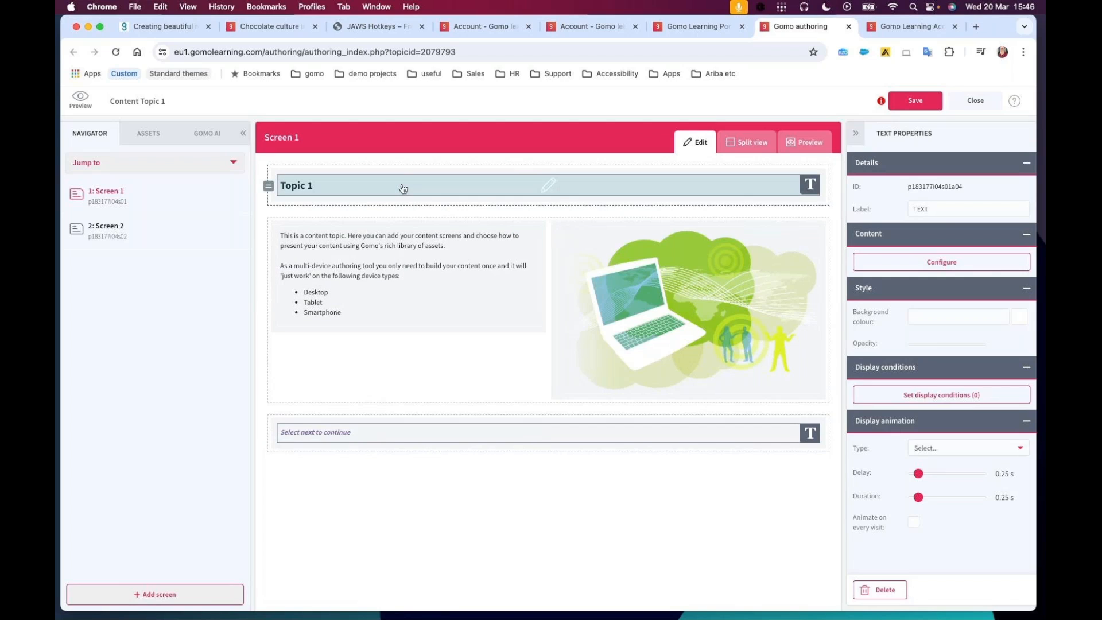
Replace Screen 1's title text with "Welcome" in the H2 (Sub heading) style and apply the change
double_click(472, 189)
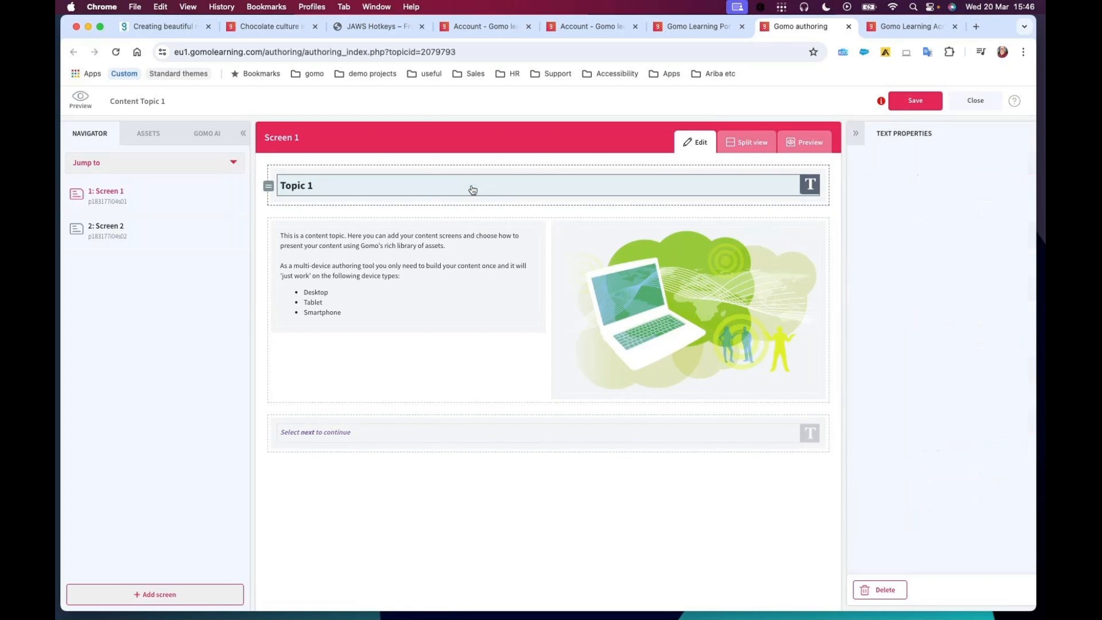
left_click_drag(474, 293, 393, 284)
type("WElcom")
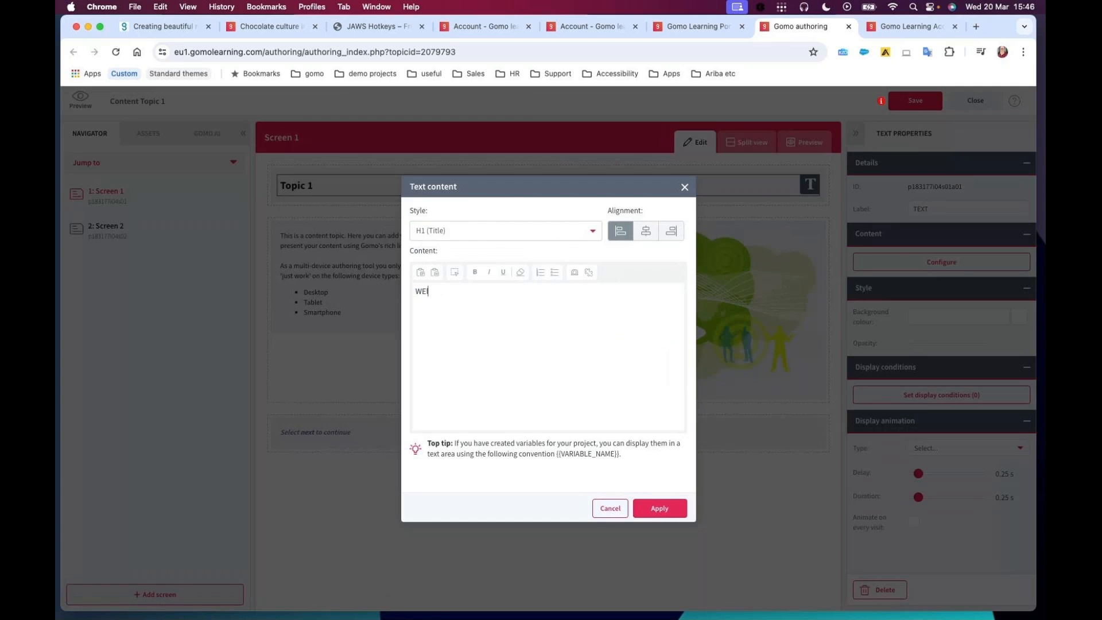
key("BackSpace")
key("BackSpace")
key("BackSpace")
key("BackSpace")
key("BackSpace")
type("elcome")
left_click(446, 231)
left_click(474, 245)
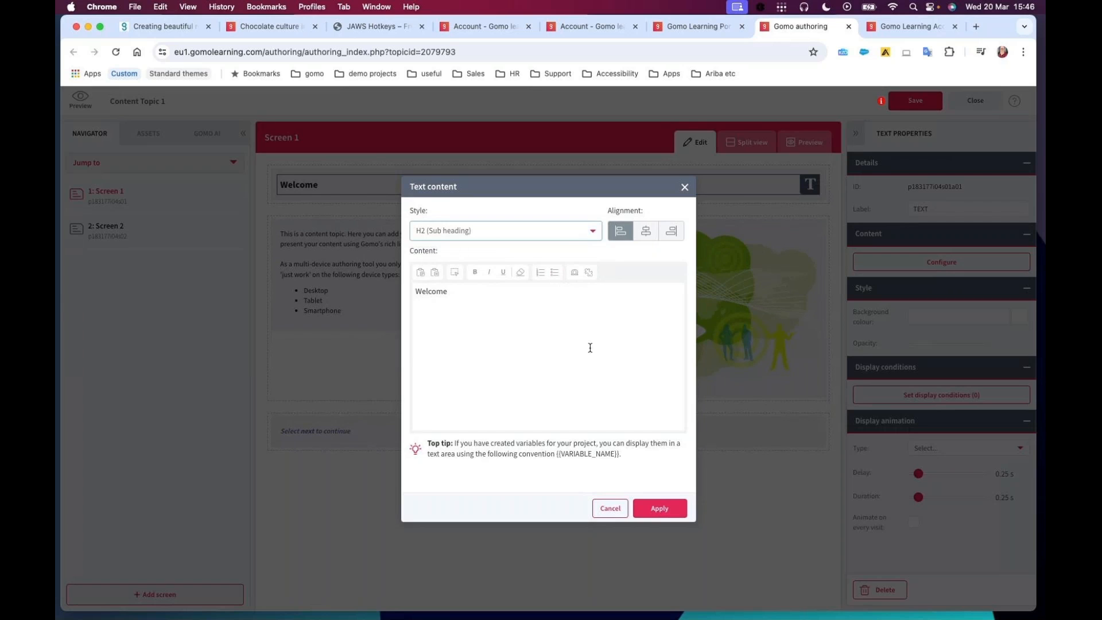
left_click(653, 507)
Check Screen 1 in the split view alongside its preview, and return to the edit view
left_click(746, 141)
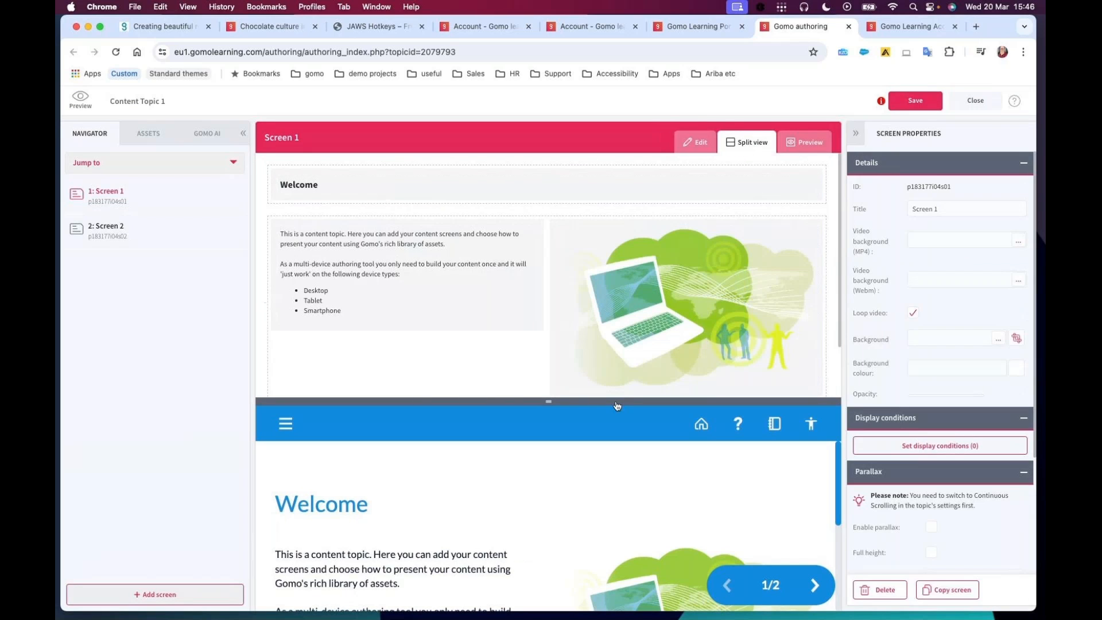
mouse_move(616, 405)
left_mouse_down()
mouse_move(616, 313)
mouse_move(628, 422)
left_mouse_up()
left_click(687, 144)
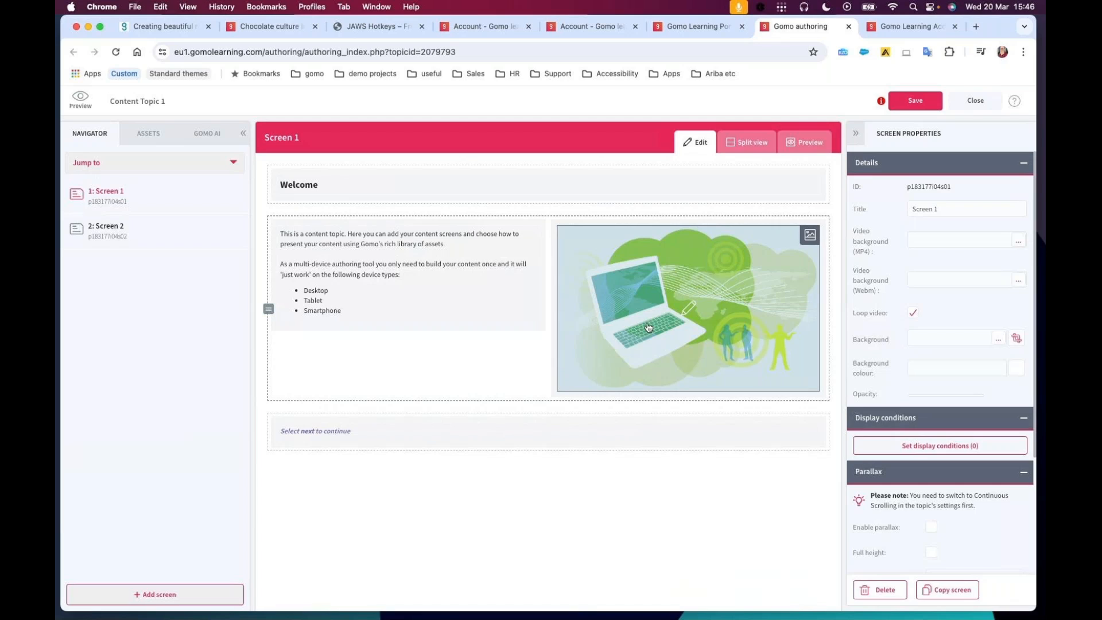
Give Screen 1's laptop image the description "A laptop computer"
left_click(675, 293)
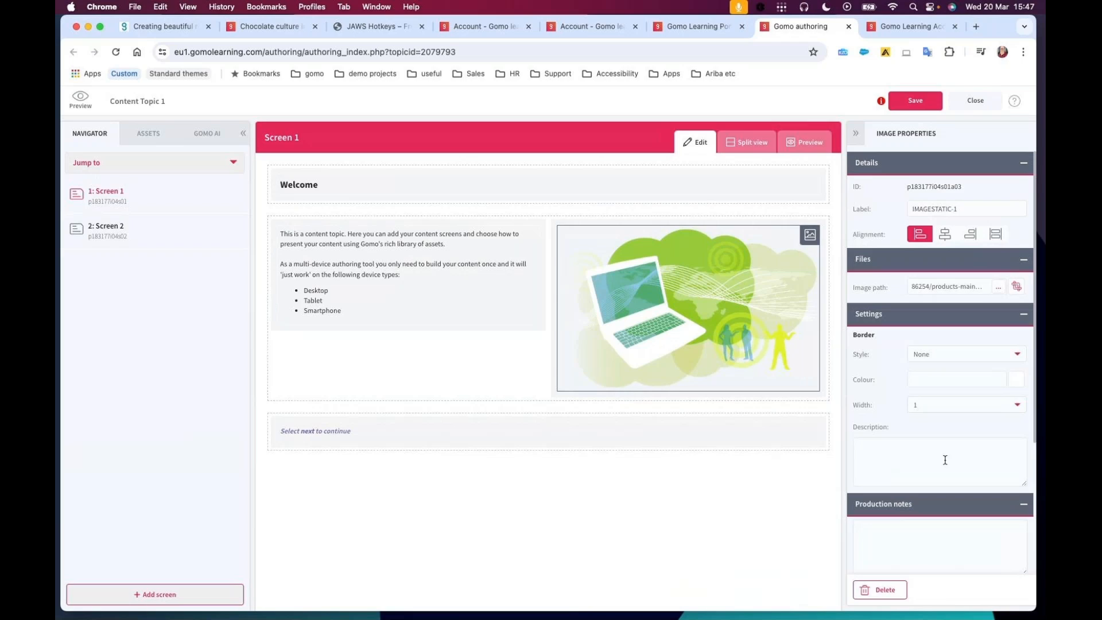
left_click(868, 448)
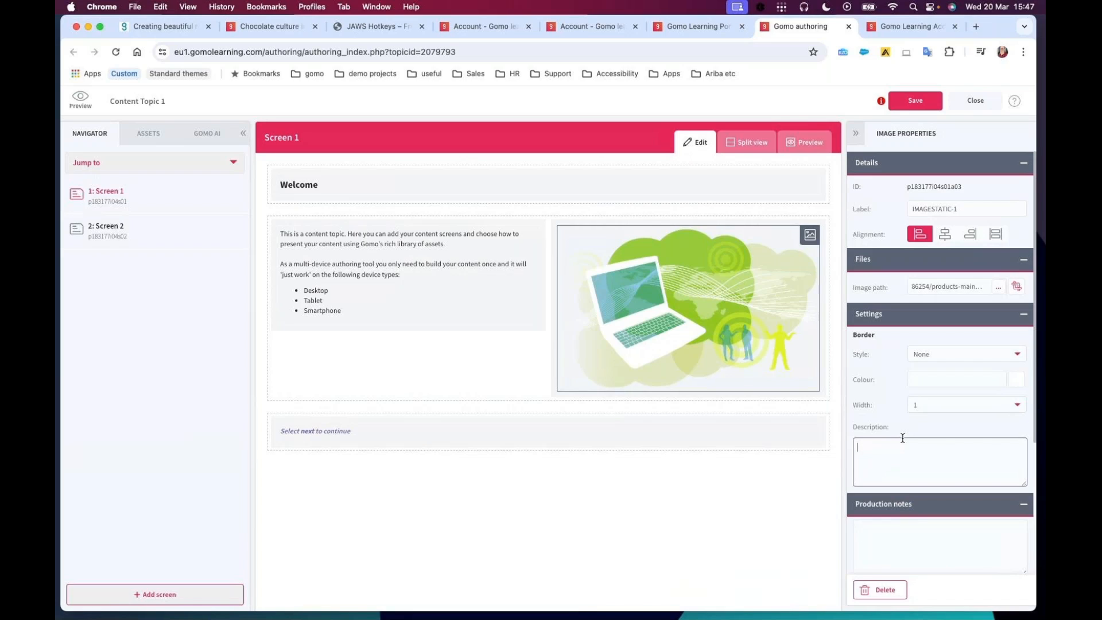
left_click(875, 451)
type("A lapyo")
key("BackSpace")
type("top computer")
left_click(872, 447)
key("BackSpace")
type("p")
left_click_drag(934, 446, 842, 446)
left_click(975, 458)
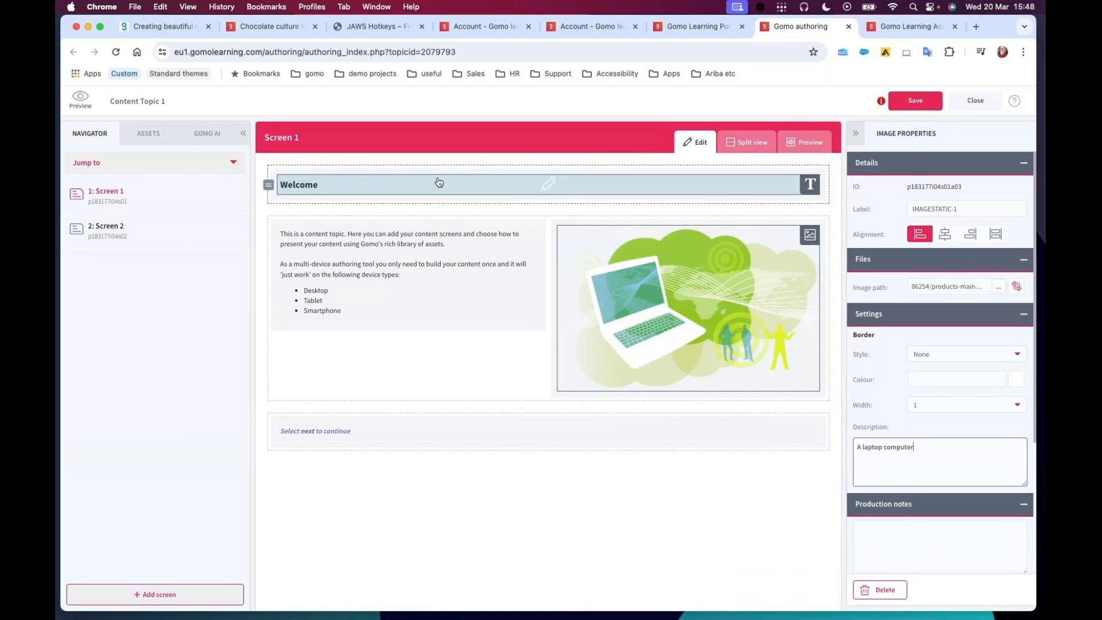
Add an audio player below Screen 1's body text and set its source file to andyc.mp3
left_click(148, 138)
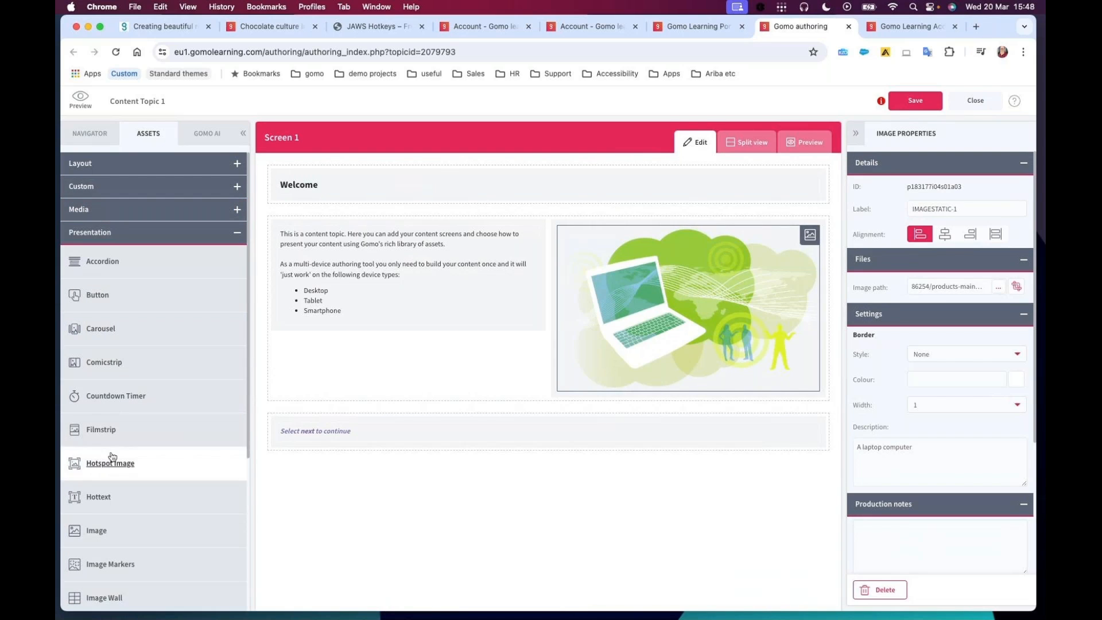
left_click(106, 209)
left_click_drag(98, 243, 304, 361)
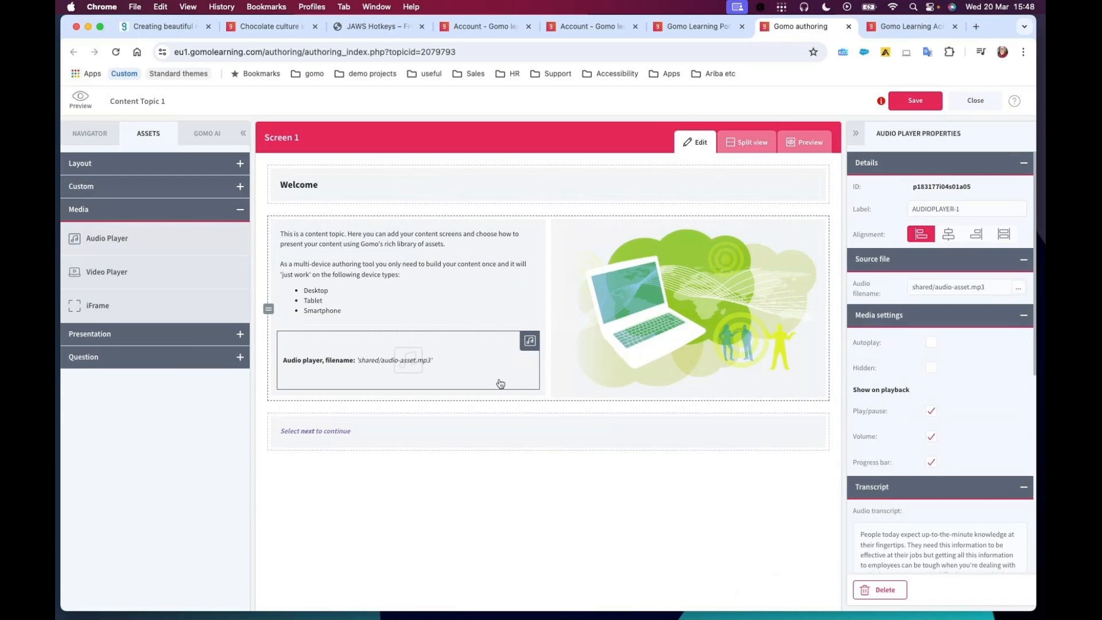
double_click(483, 365)
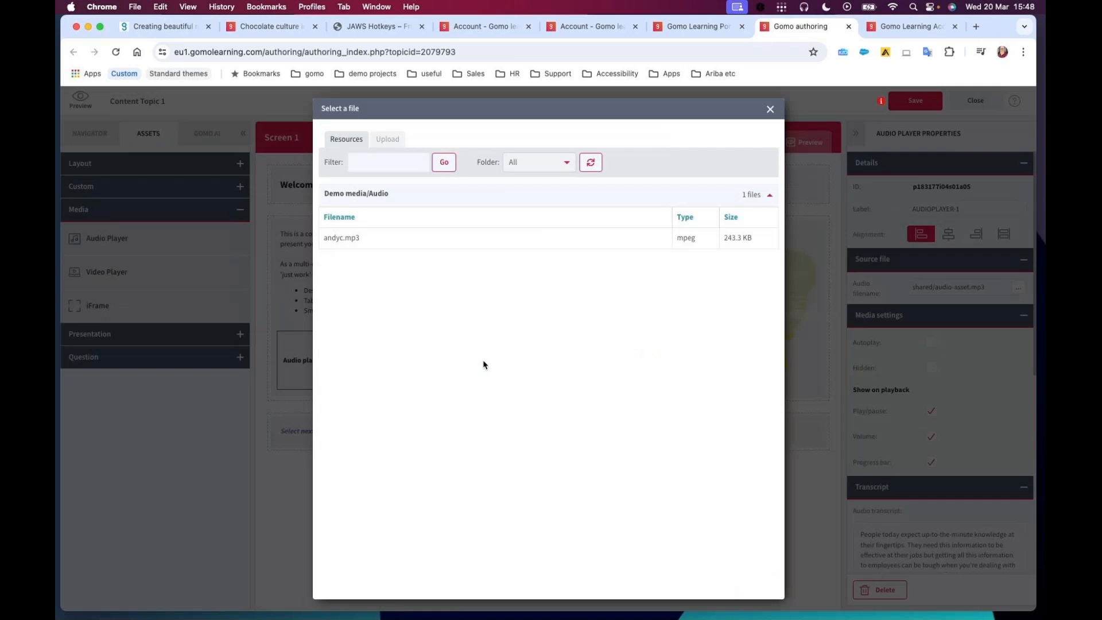
left_click(365, 247)
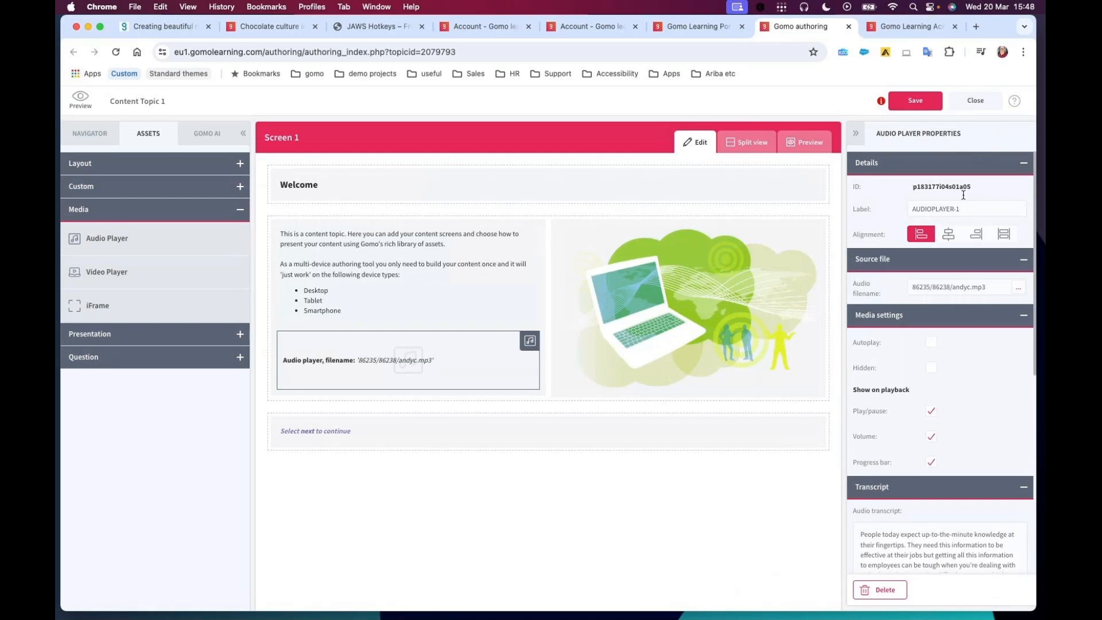
Read through the audio transcript in the audio player's properties
scroll(993, 402, "down", 3)
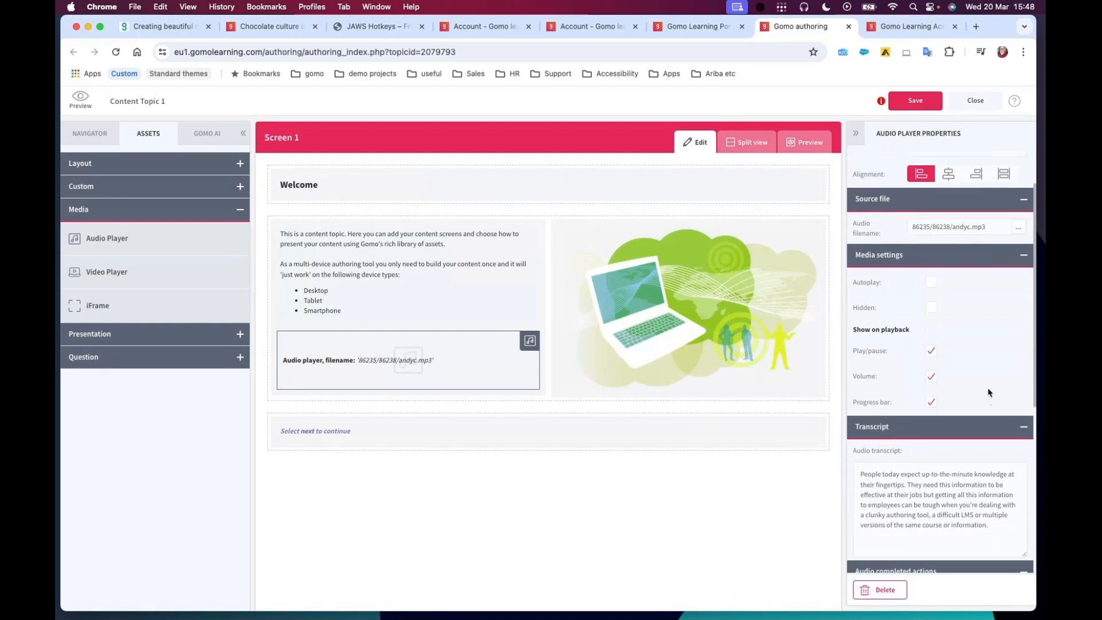
left_click_drag(859, 472, 999, 529)
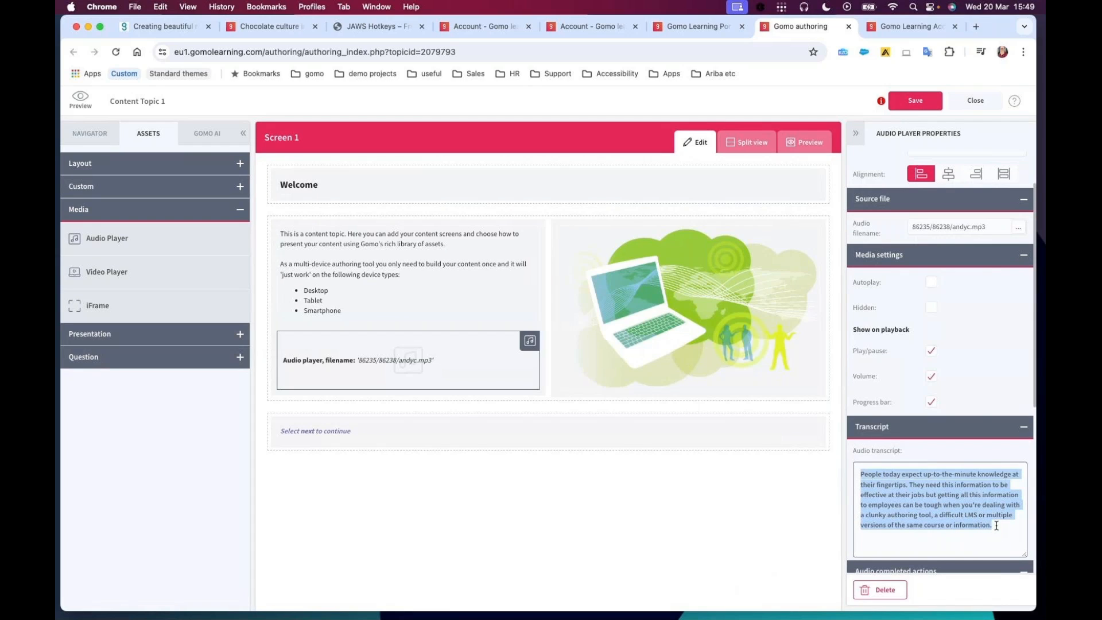
left_click_drag(996, 525, 859, 469)
Preview Screen 1 in split view and full preview, and check the audio player's transcript by showing and hiding it
left_click(750, 142)
scroll(547, 479, "down", 5)
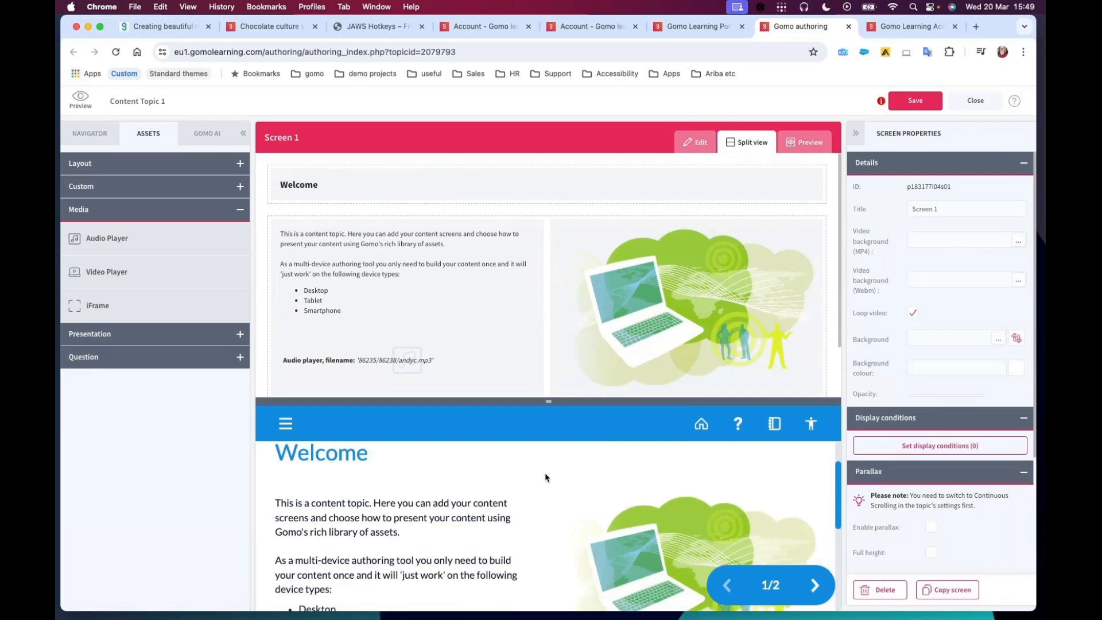
scroll(546, 476, "up", 5)
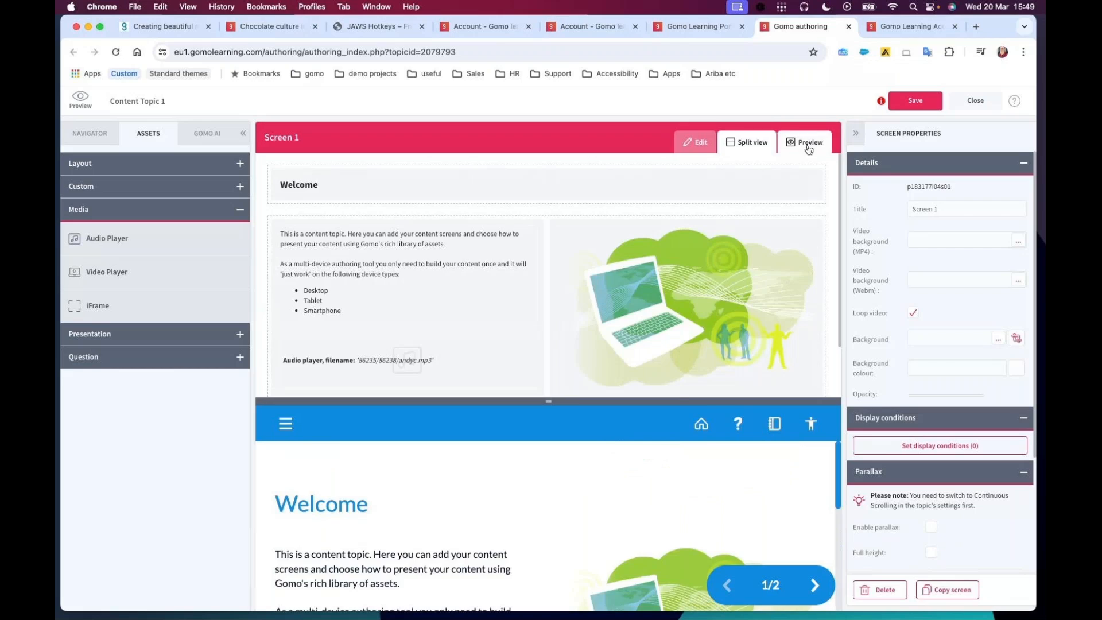
left_click(808, 143)
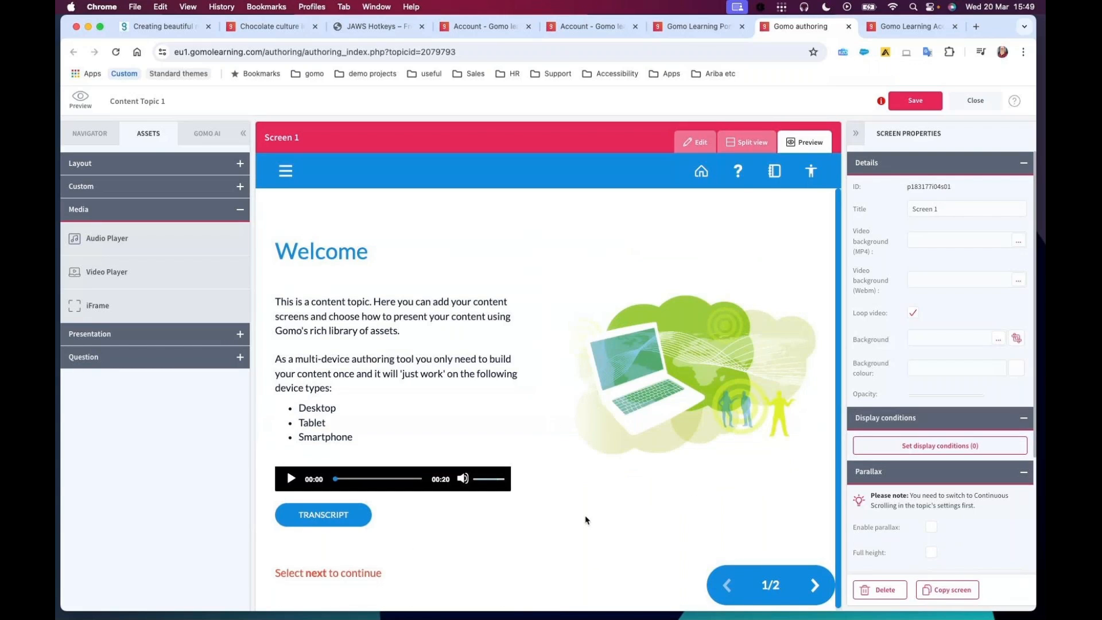
left_click(325, 517)
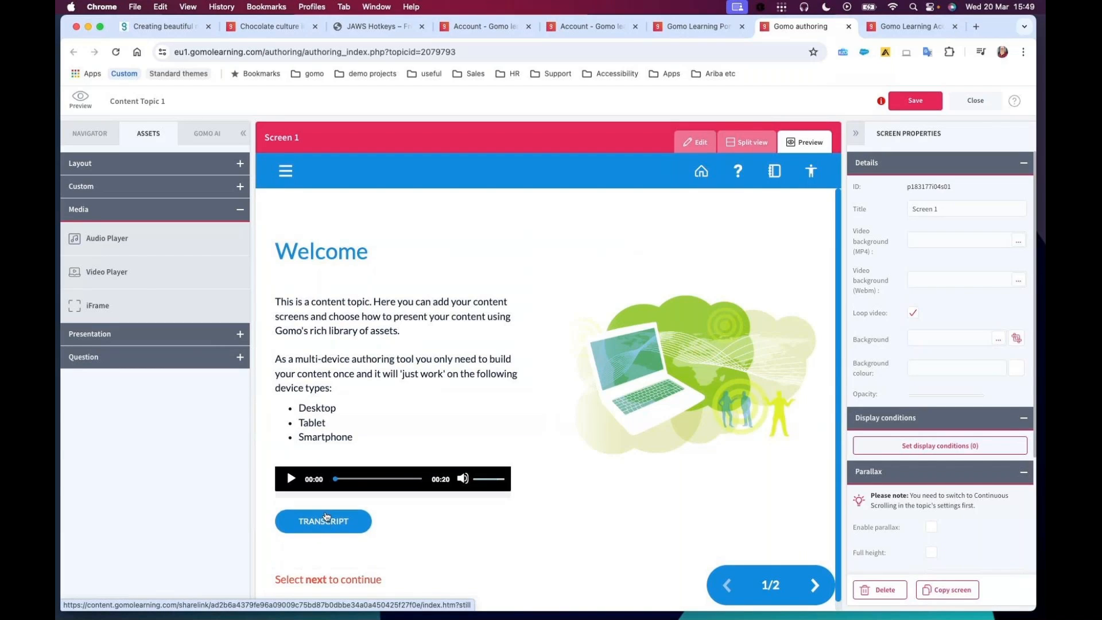
scroll(595, 532, "down", 3)
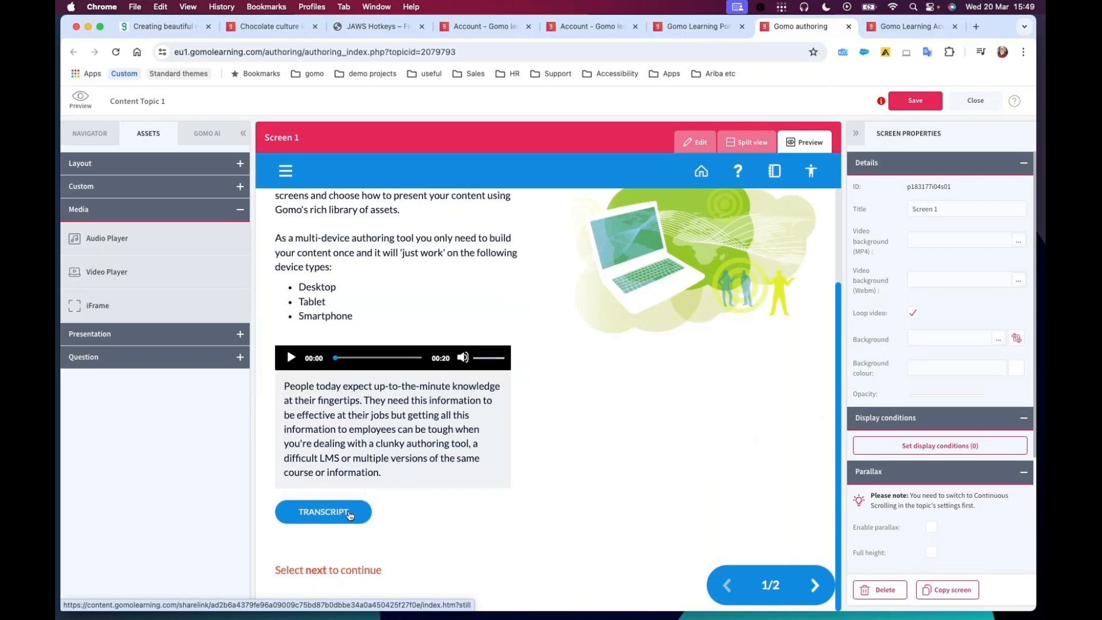
scroll(348, 515, "up", 4)
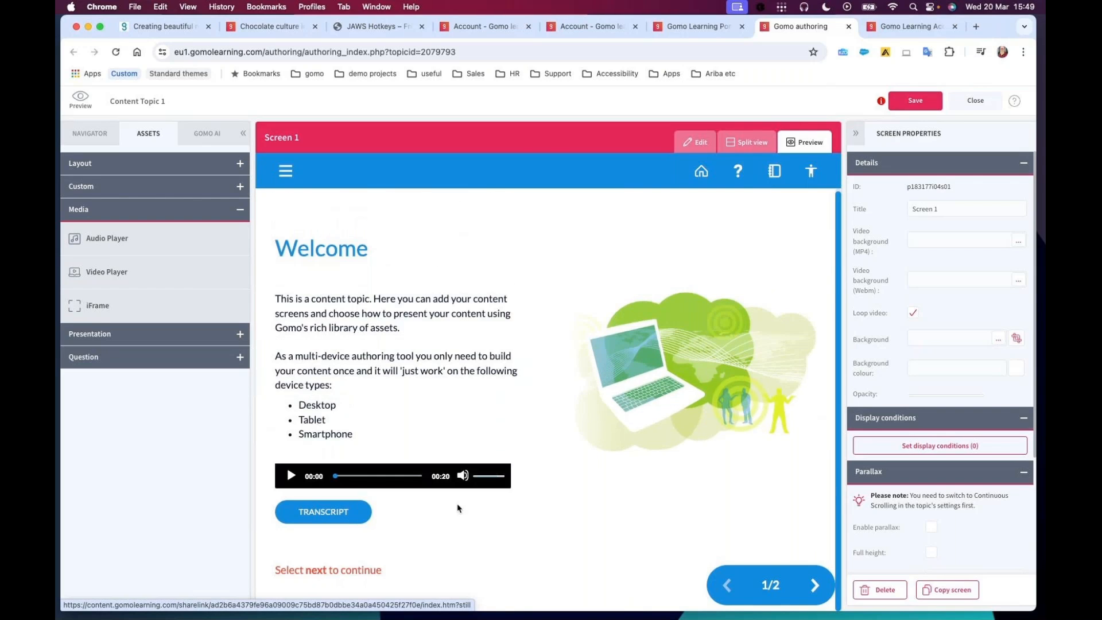
Return Screen 1 to the edit view and review the audio player's transcript field again
left_click(696, 142)
left_click(347, 364)
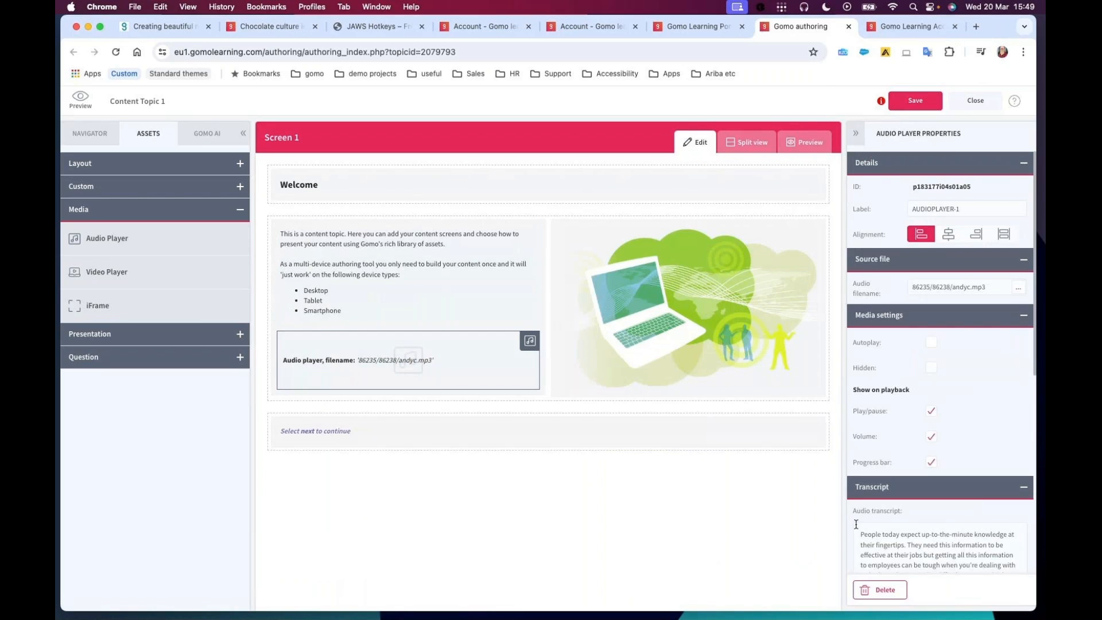
scroll(860, 520, "down", 3)
left_click_drag(860, 452, 993, 503)
Add a new blank screen after Screen 2 and place a video player on it
left_click(90, 133)
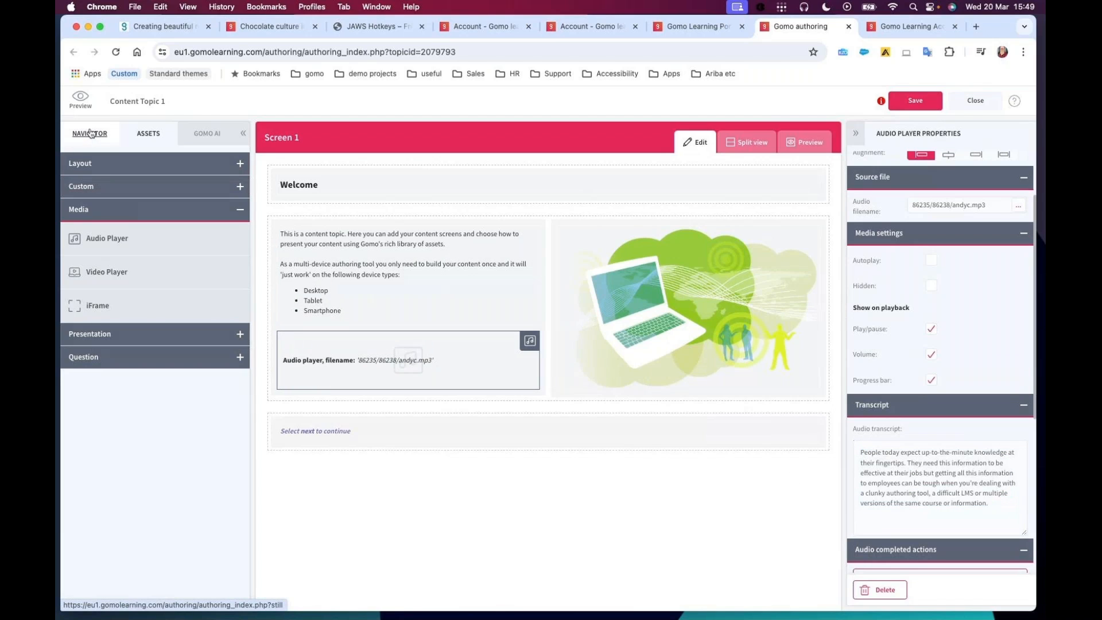
left_click(148, 594)
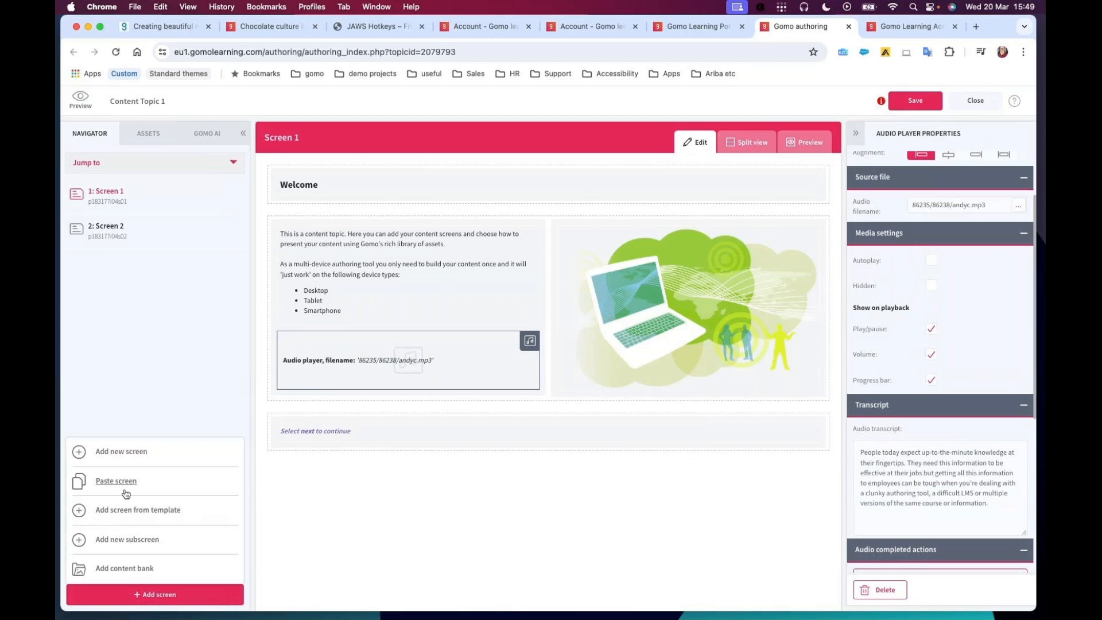
left_click(121, 452)
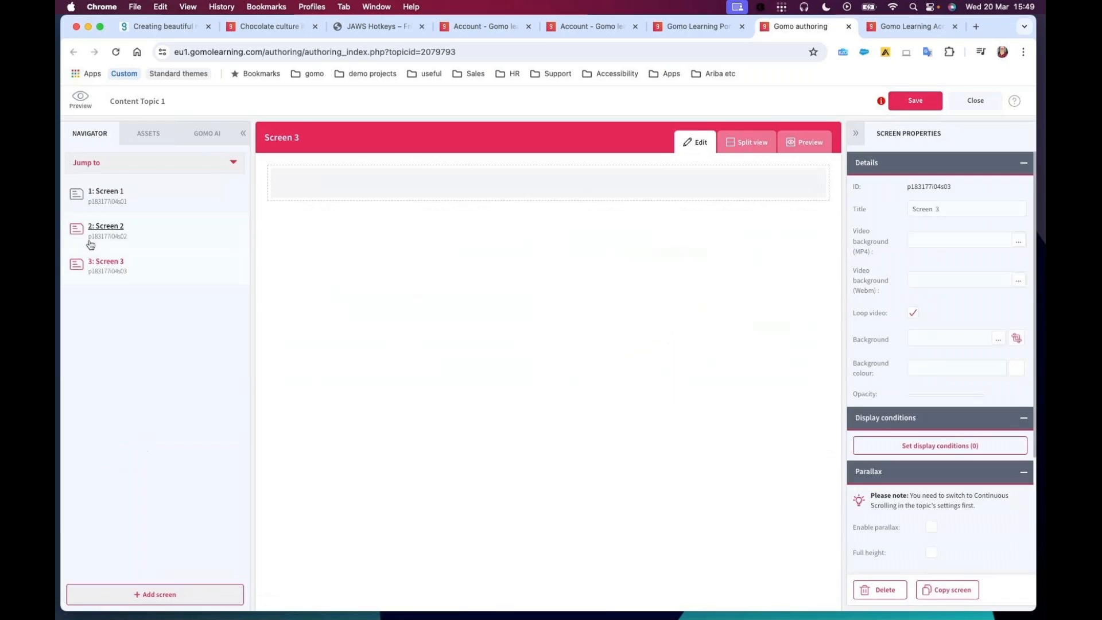
left_click(138, 133)
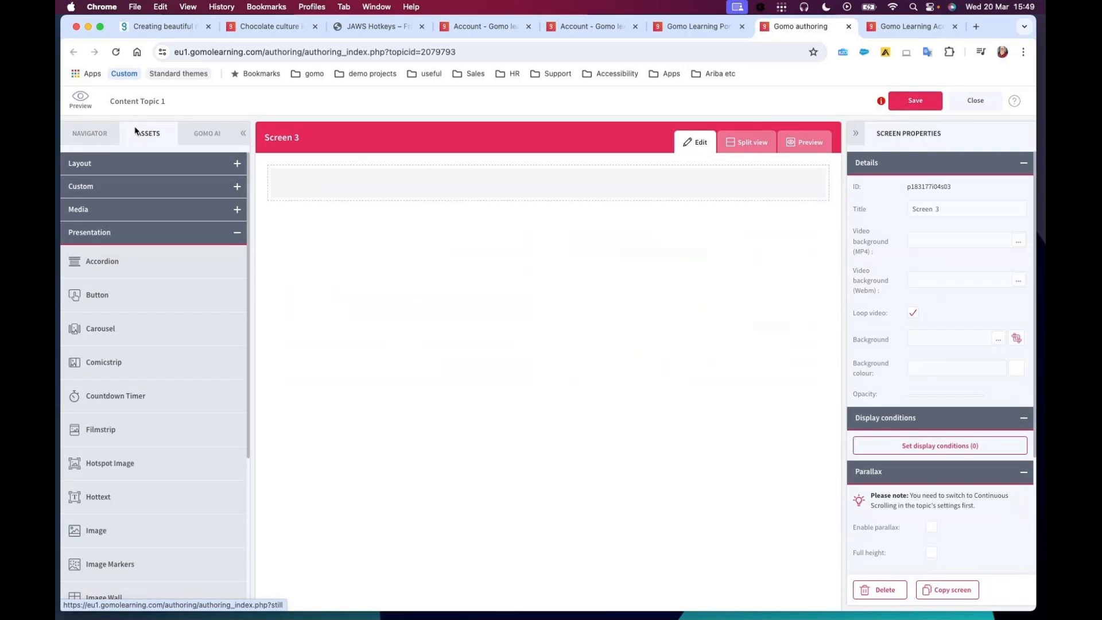
left_click(113, 210)
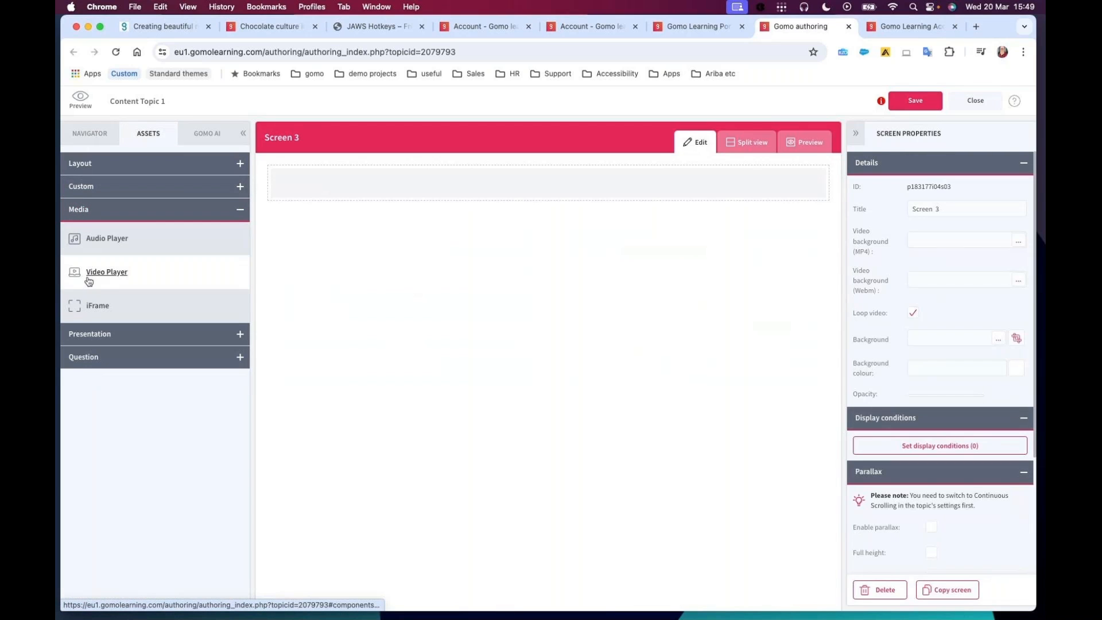
left_click_drag(96, 280, 457, 199)
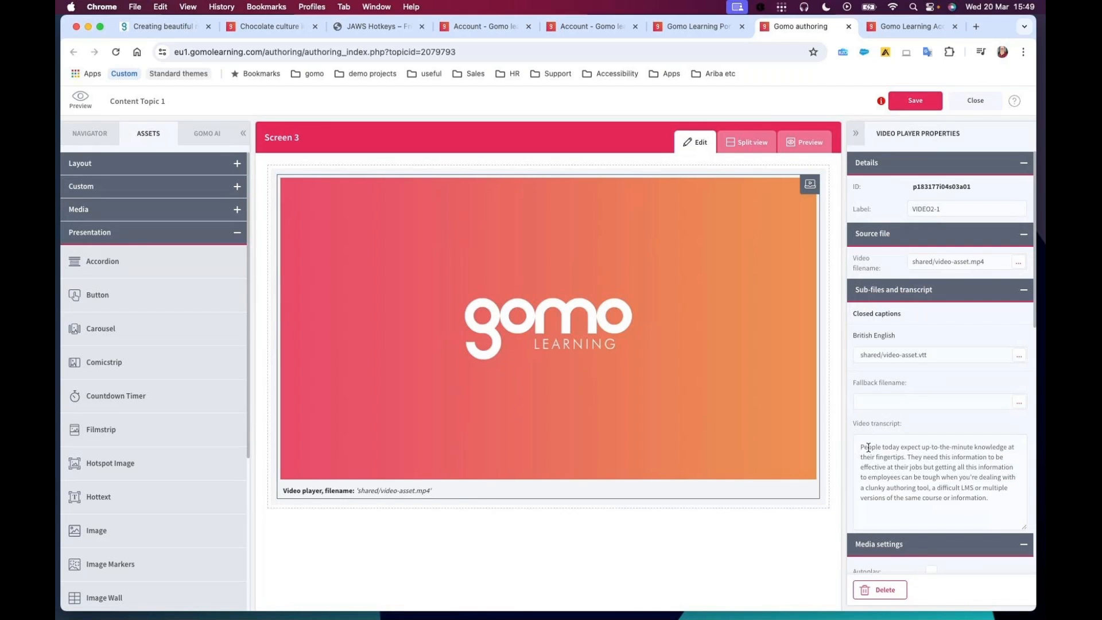
Examine the video player's transcript and its British English closed captions file
left_click_drag(860, 446, 987, 505)
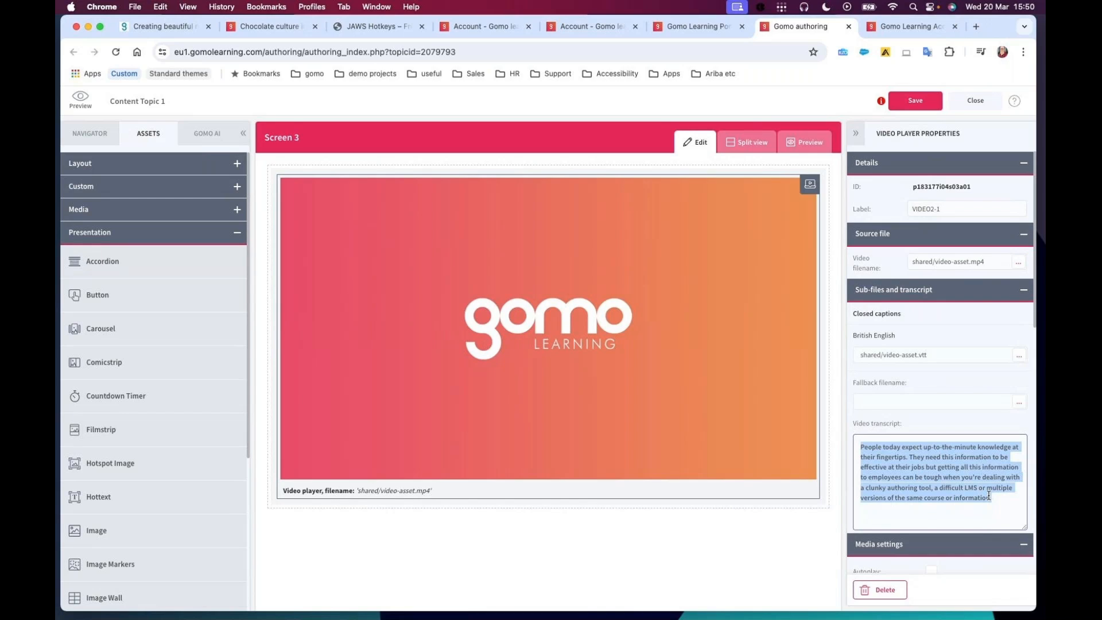
left_click(999, 496)
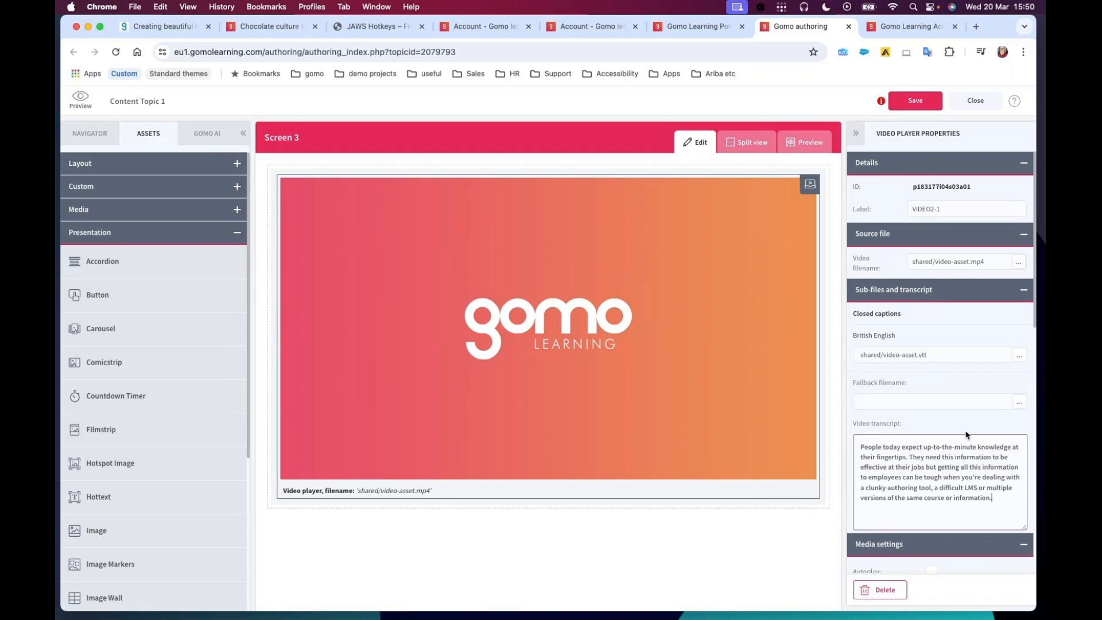
left_click(939, 353)
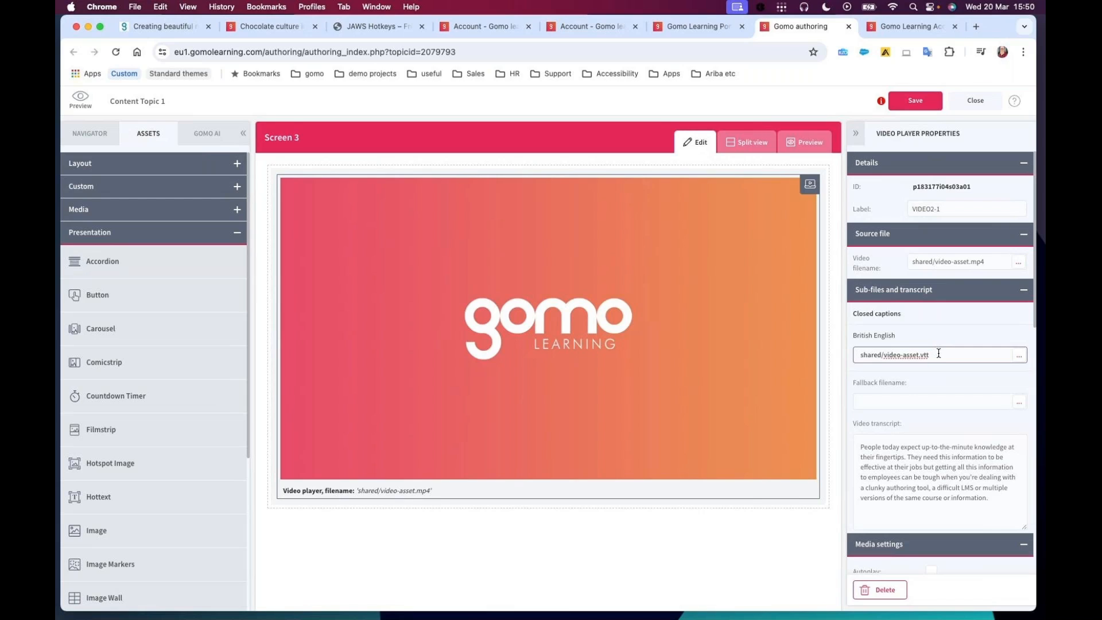
Preview Screen 3, play the video with its transcript and closed captions shown, and mute the sound
left_click(797, 143)
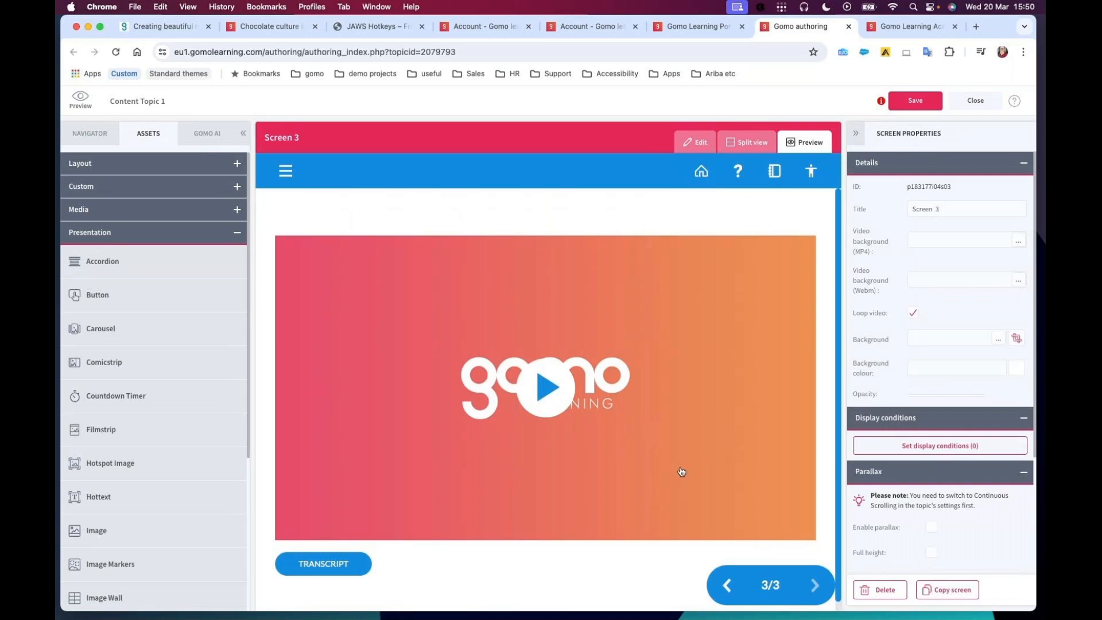
left_click(546, 387)
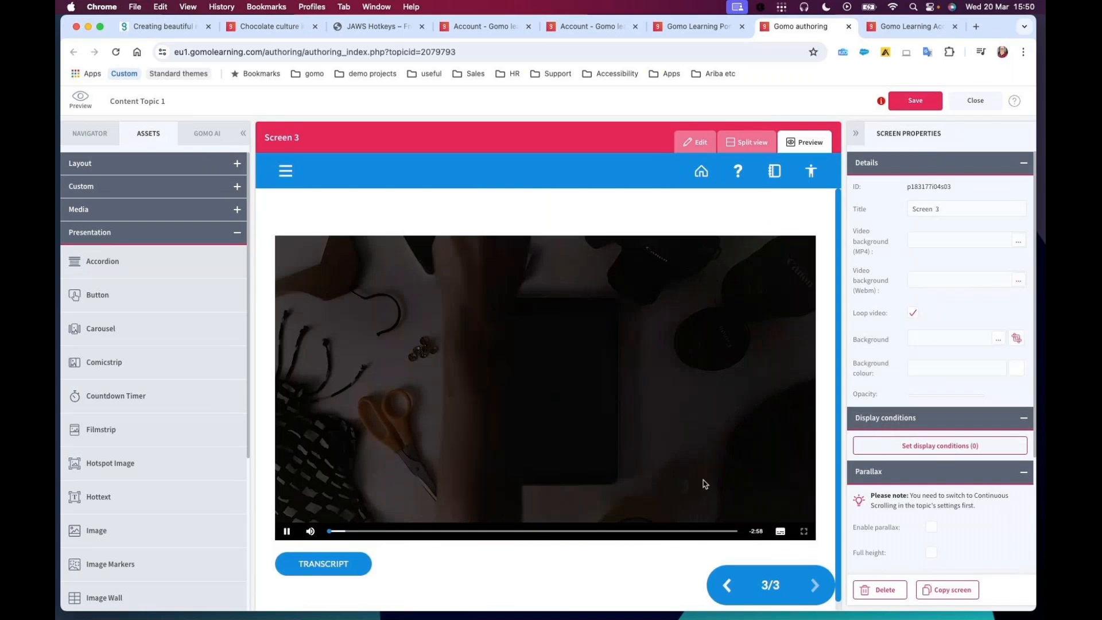
left_click(356, 564)
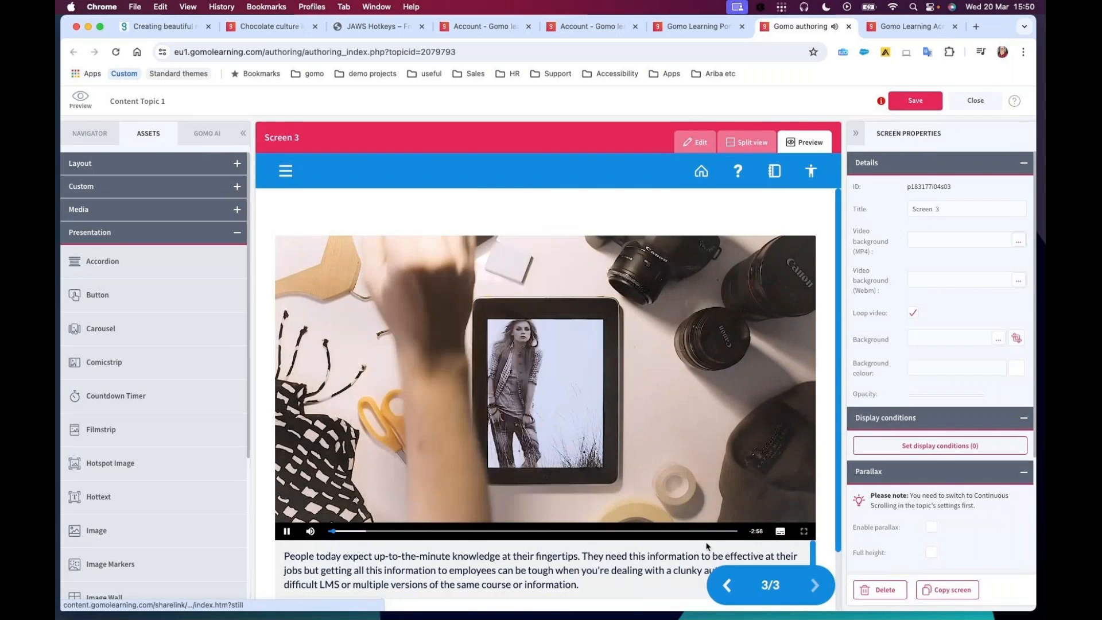
left_click(784, 519)
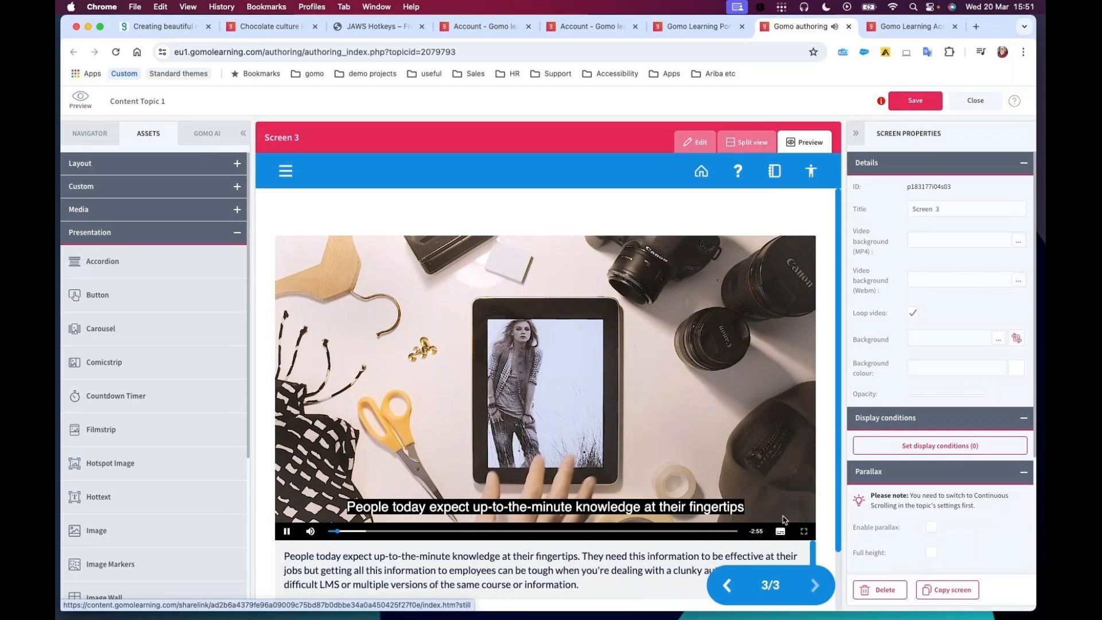
left_click(309, 531)
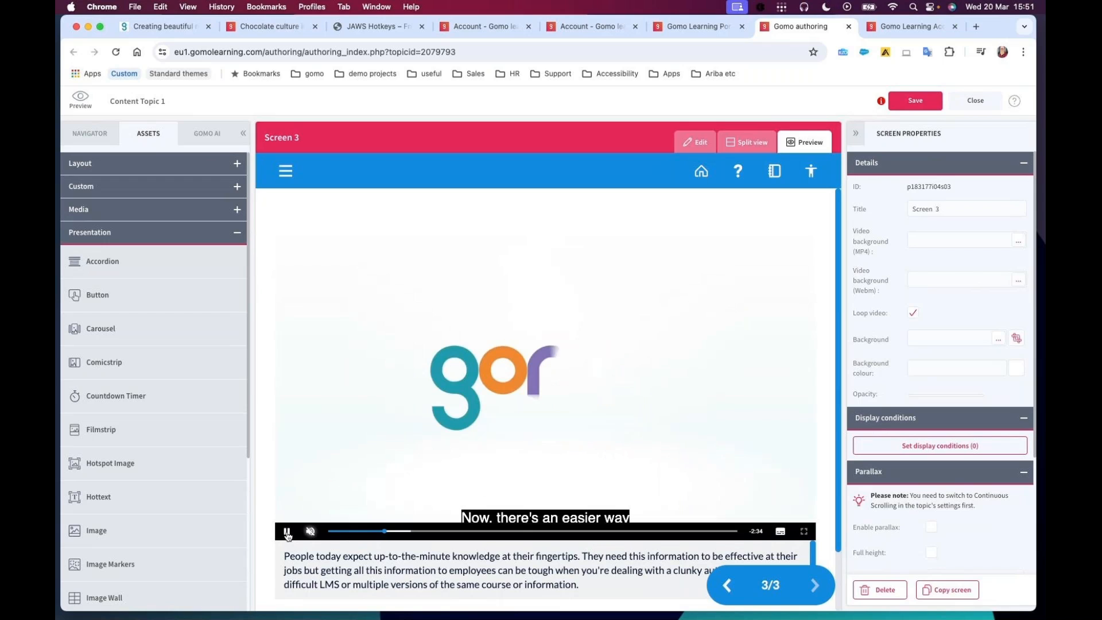
Inspect the video player's British English captions field in the edit view, check Screen 3's preview again, and return to editing
left_click(694, 142)
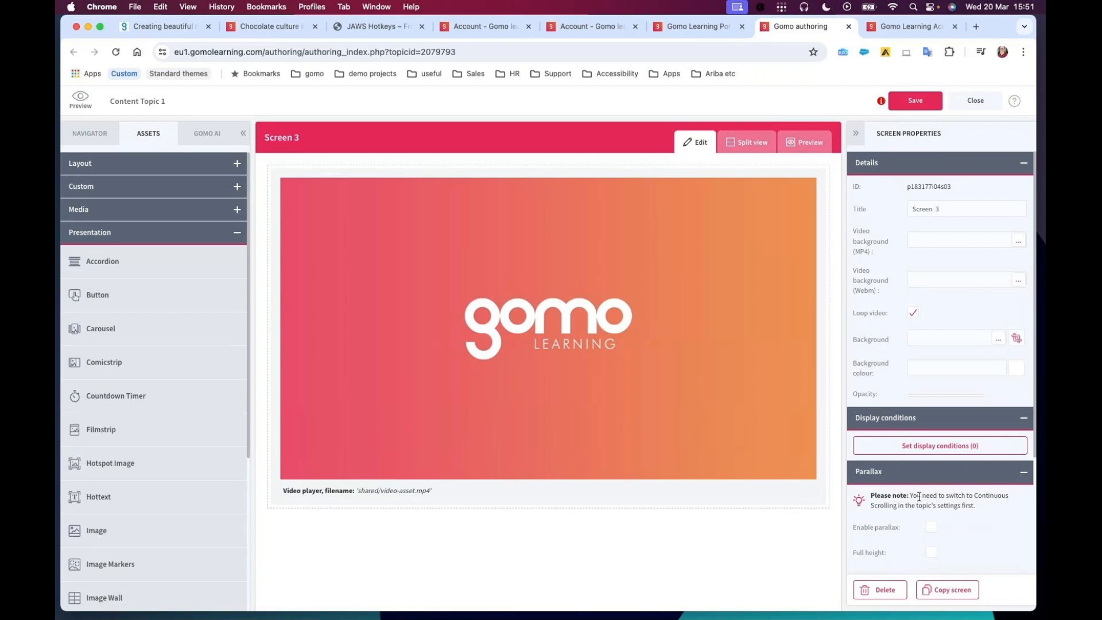
left_click(667, 435)
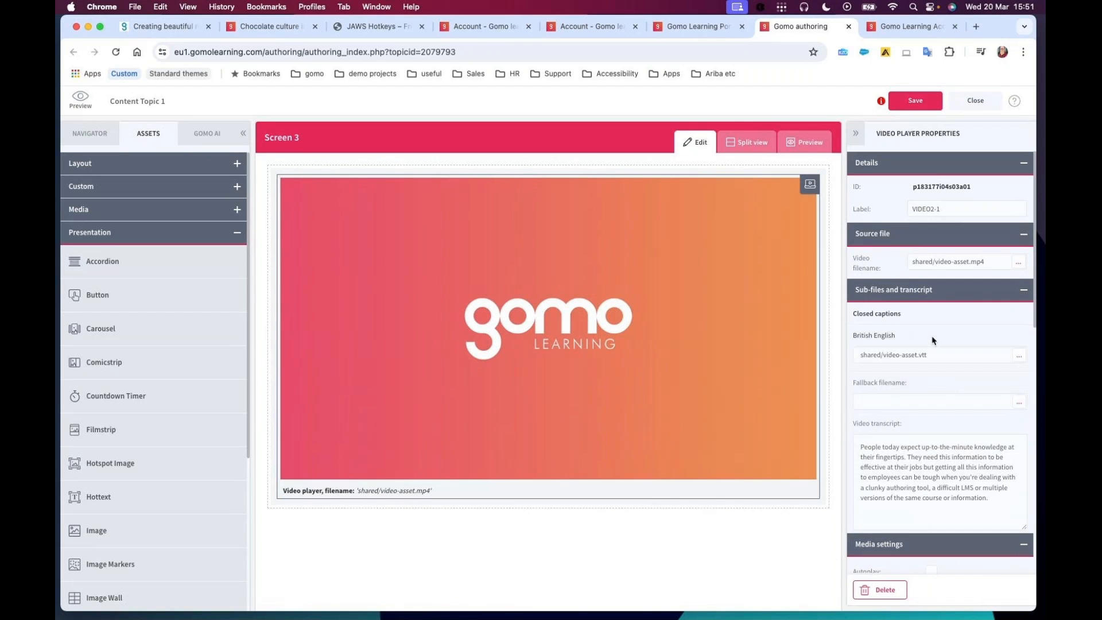
left_click(931, 356)
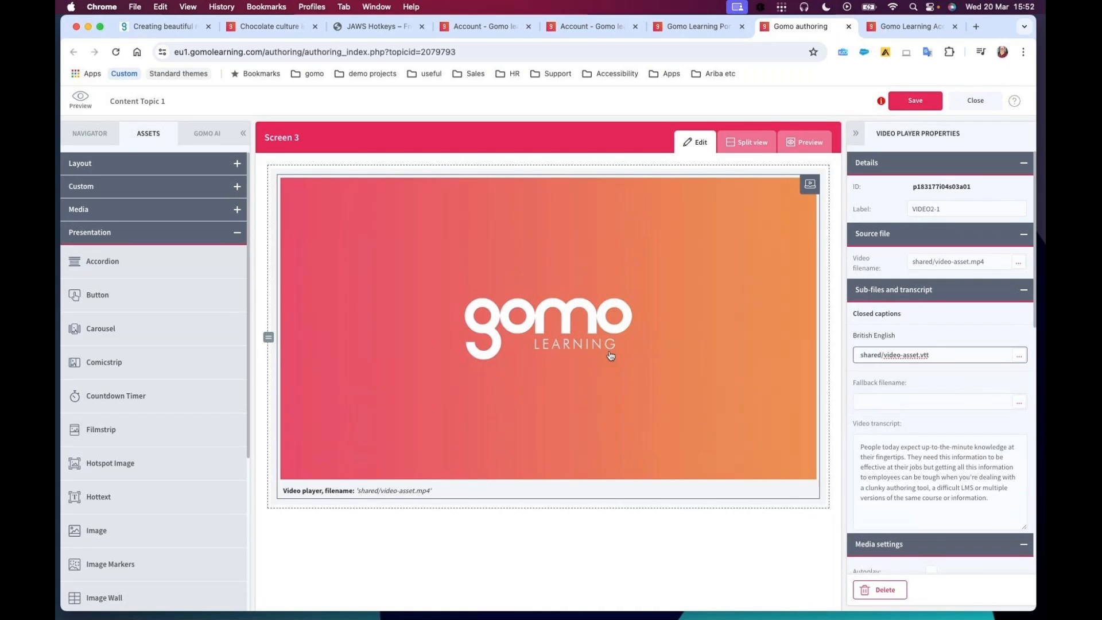
left_click(804, 142)
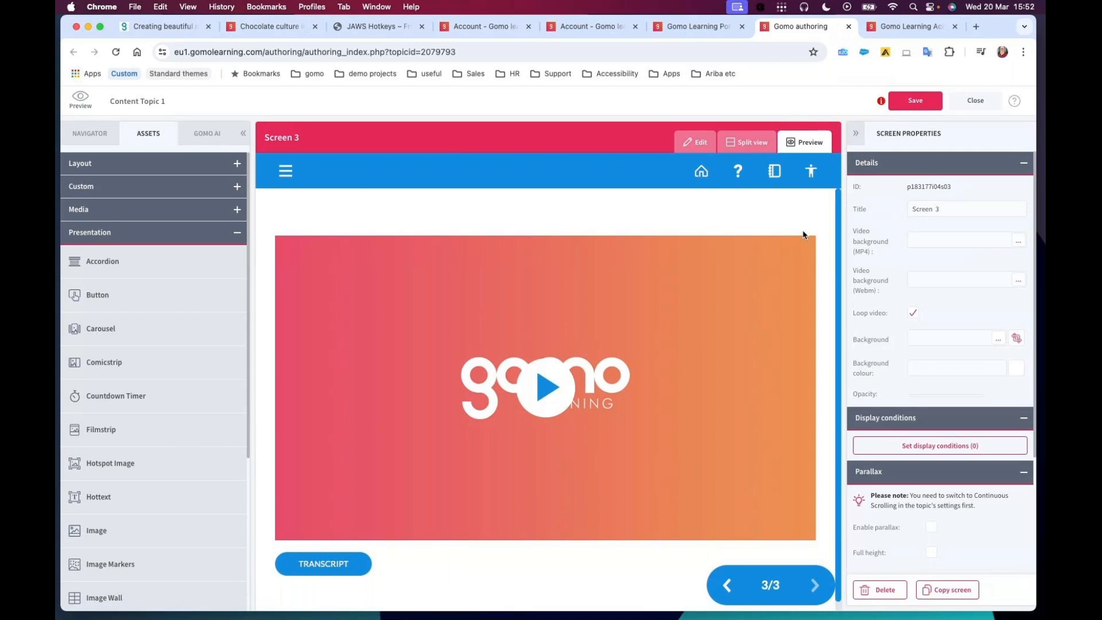
left_click(698, 147)
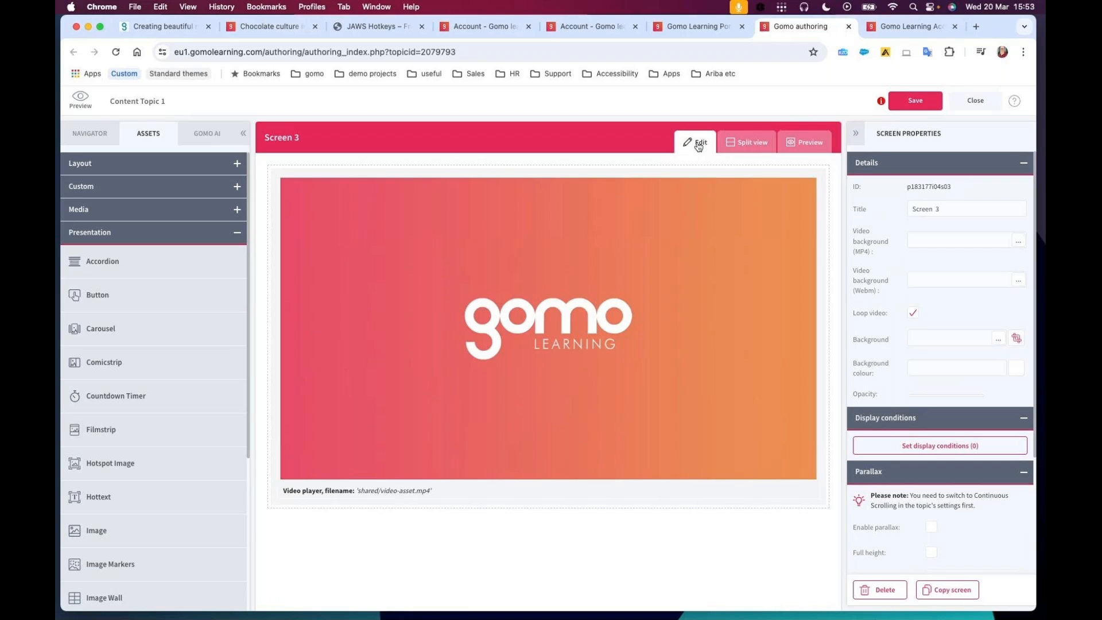
Add a new blank screen after Screen 3 and place a Dropdowns on Graphic question on it
left_click(89, 137)
left_click(142, 594)
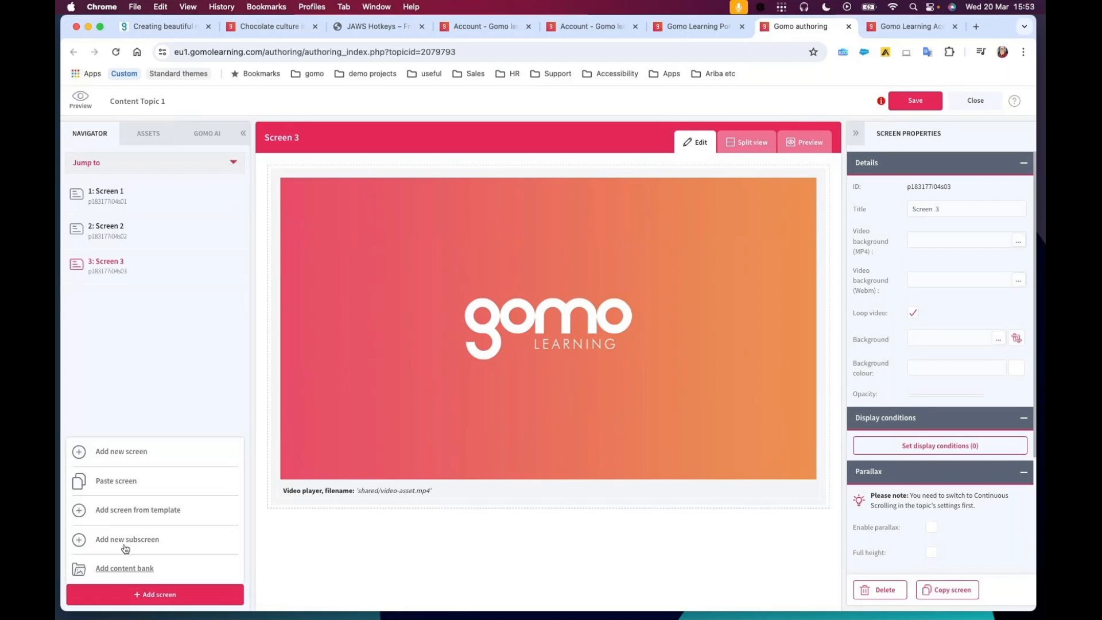
left_click(114, 451)
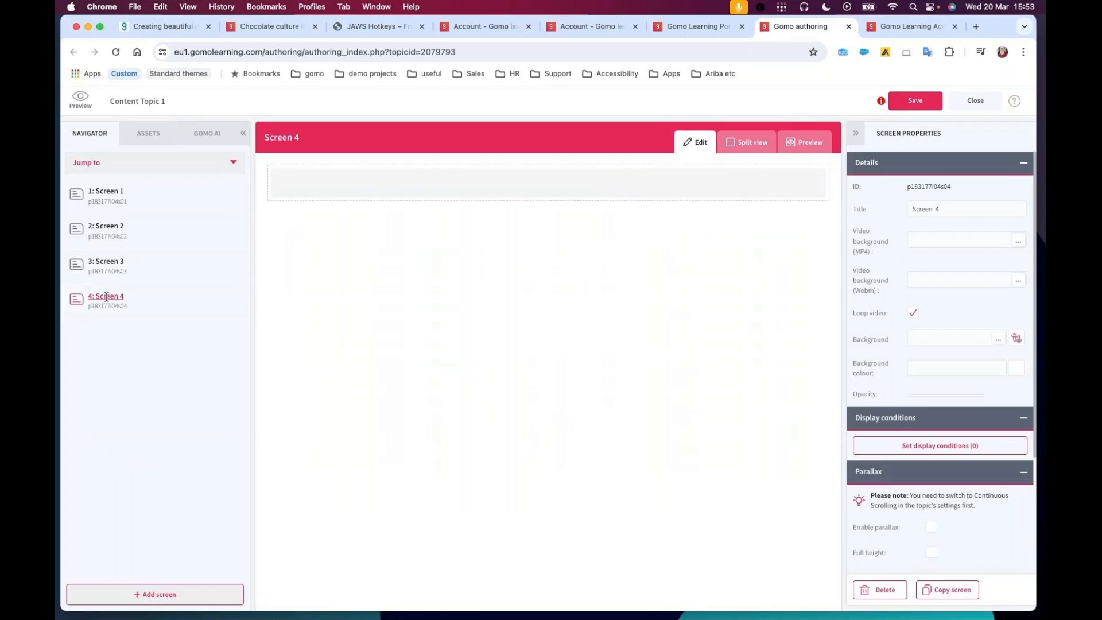
left_click(155, 136)
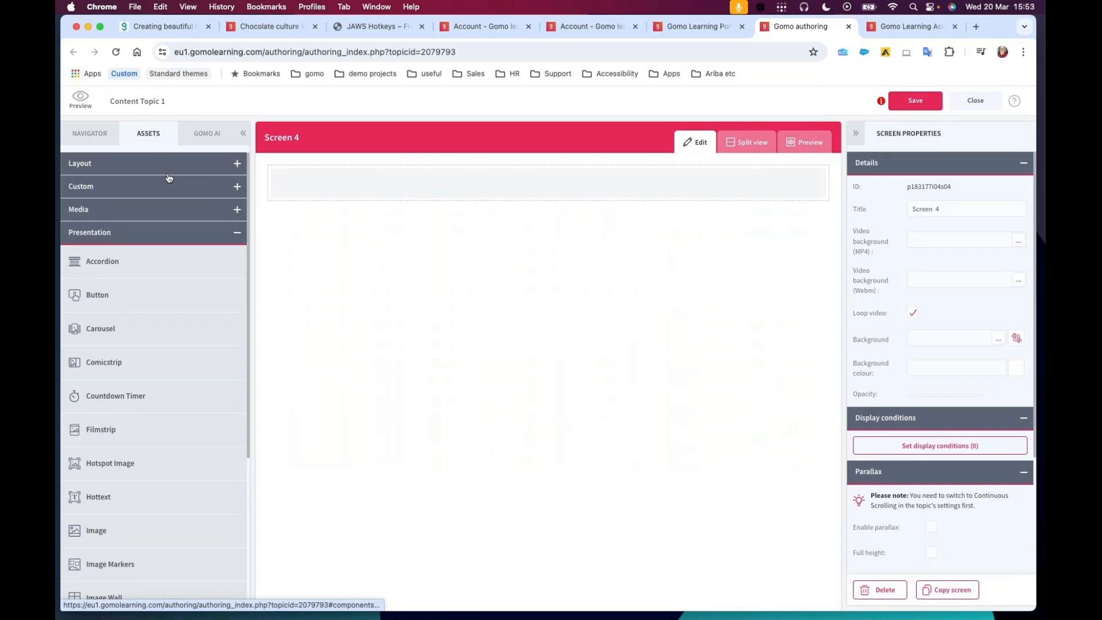
left_click(171, 231)
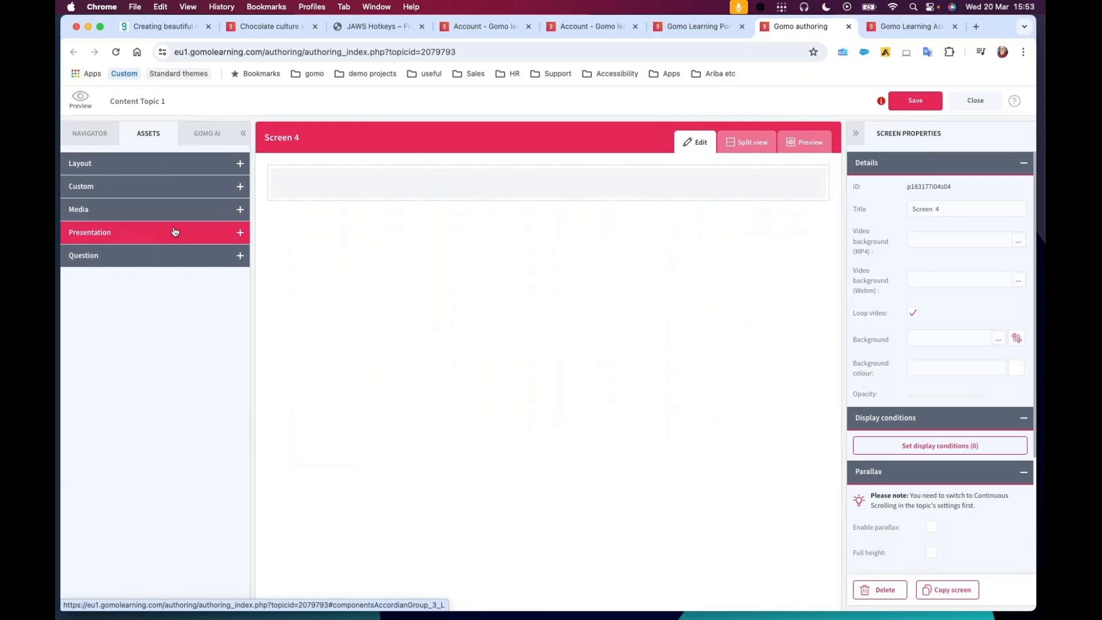
left_click(148, 262)
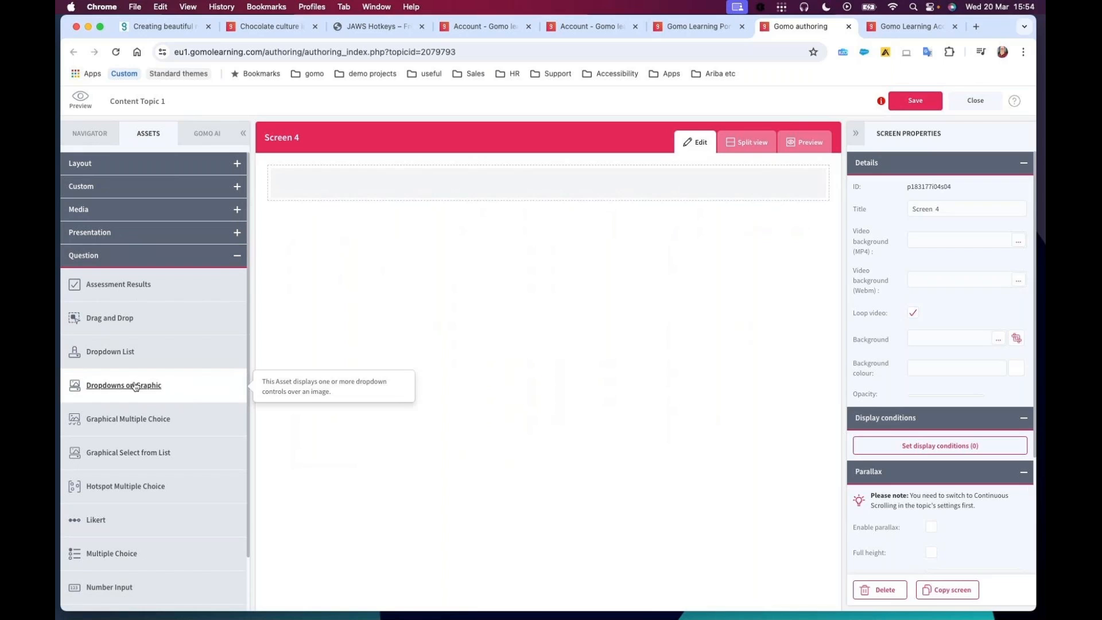
left_click_drag(142, 386, 369, 192)
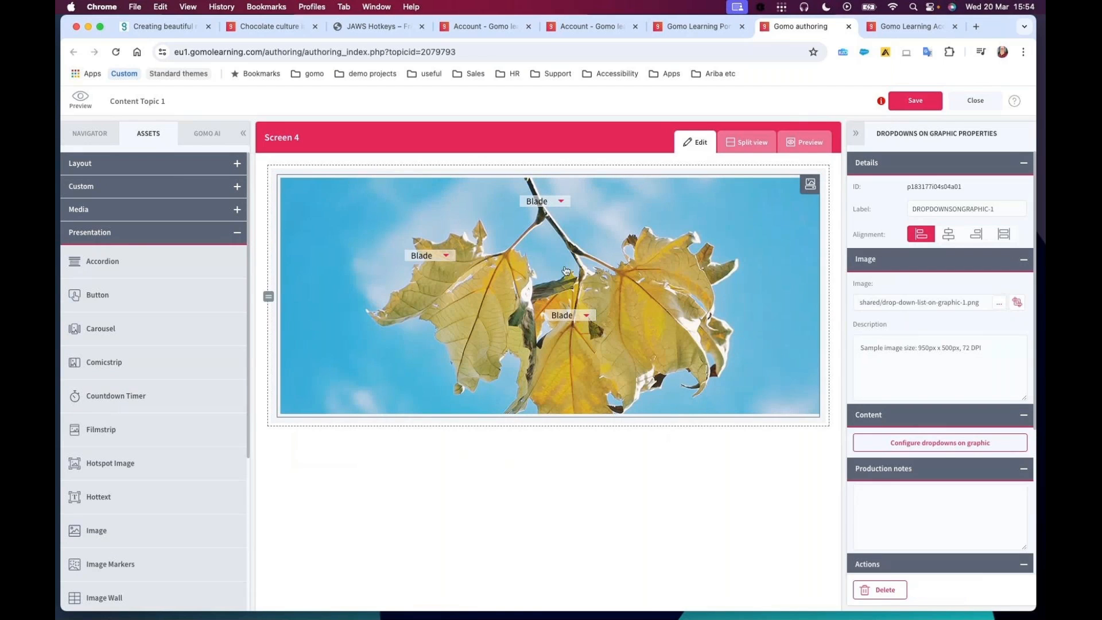
Preview Screen 4, look at the options in each of the three dropdowns on the leaf image, and return to editing
left_click(804, 142)
left_click(601, 268)
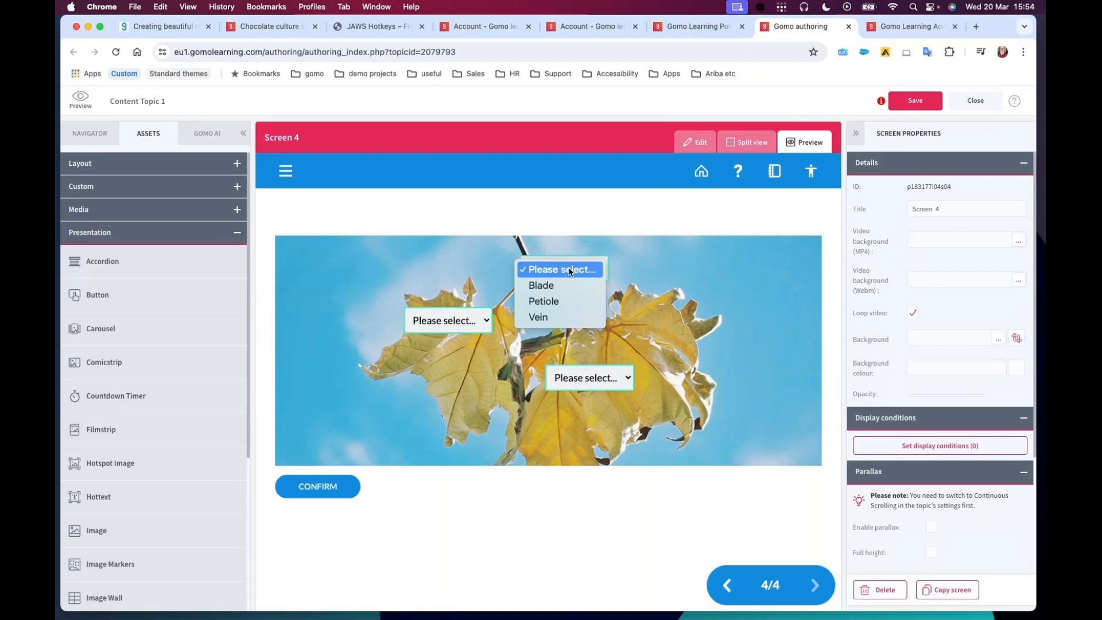
left_click(439, 320)
left_click(439, 320)
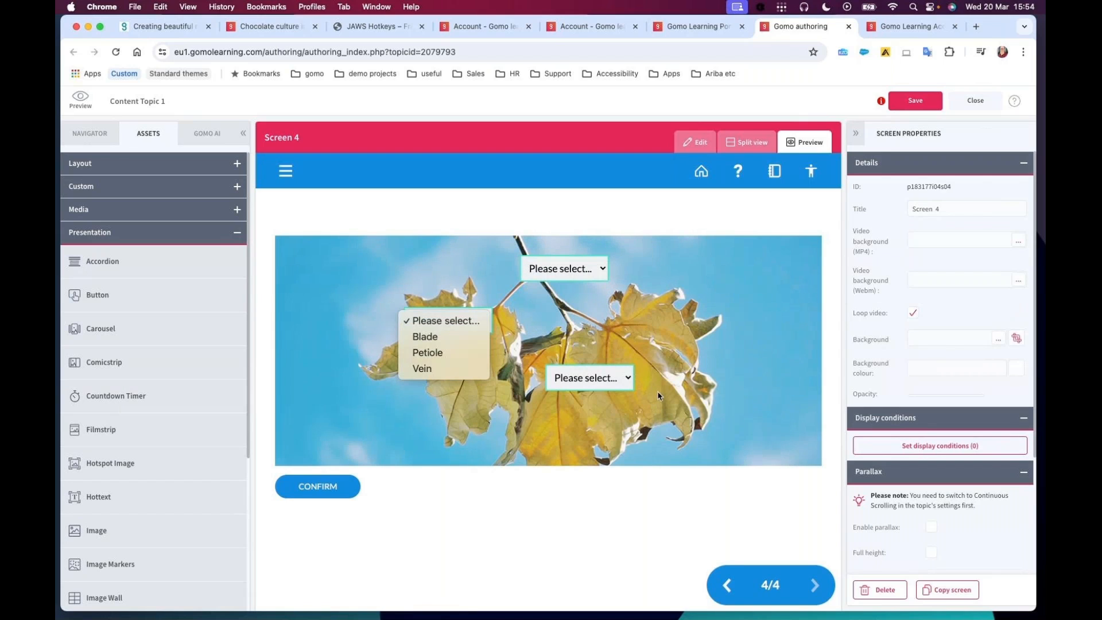
left_click(606, 378)
left_click(611, 379)
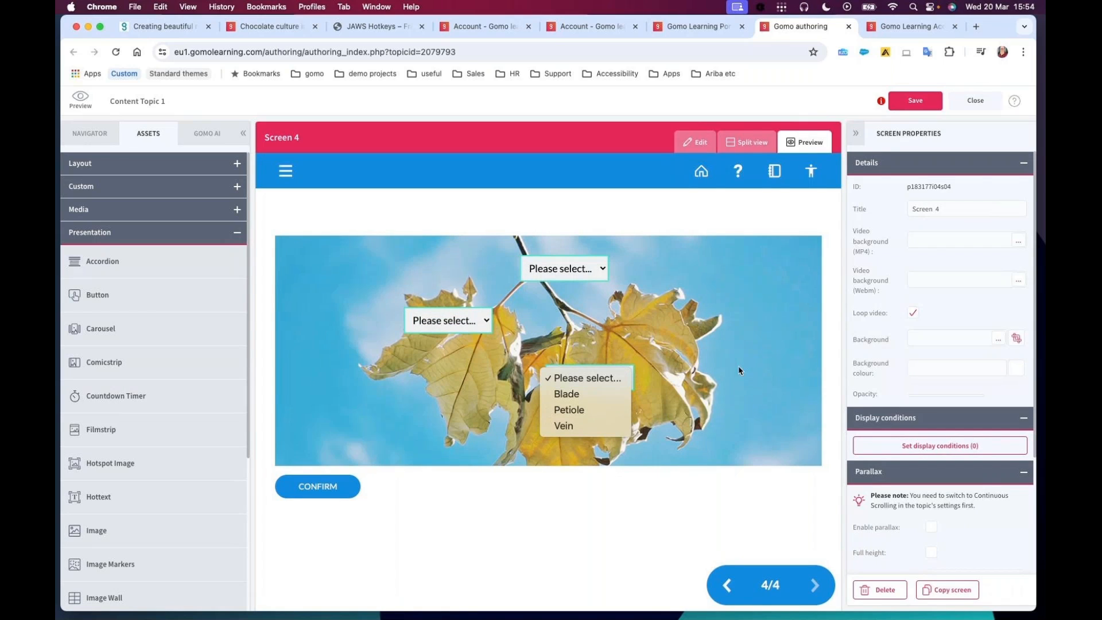
left_click(694, 143)
left_click(696, 143)
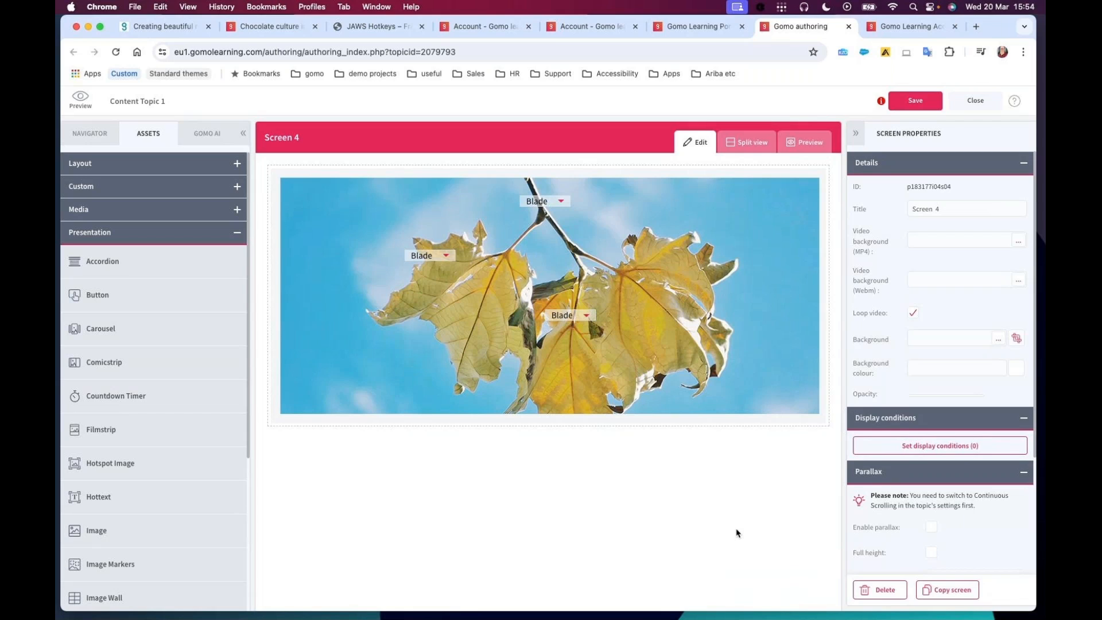
Add a Multiple Choice question below the dropdown graphic on Screen 4, check it in the preview, and return to editing
left_click(140, 237)
left_click(128, 255)
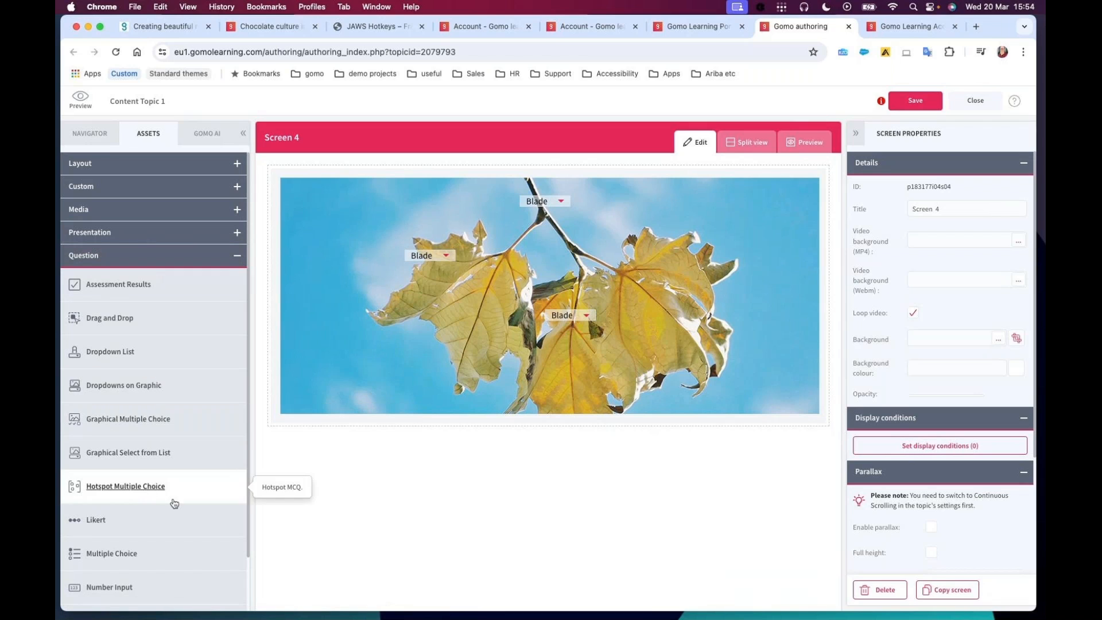
left_click_drag(147, 555, 381, 441)
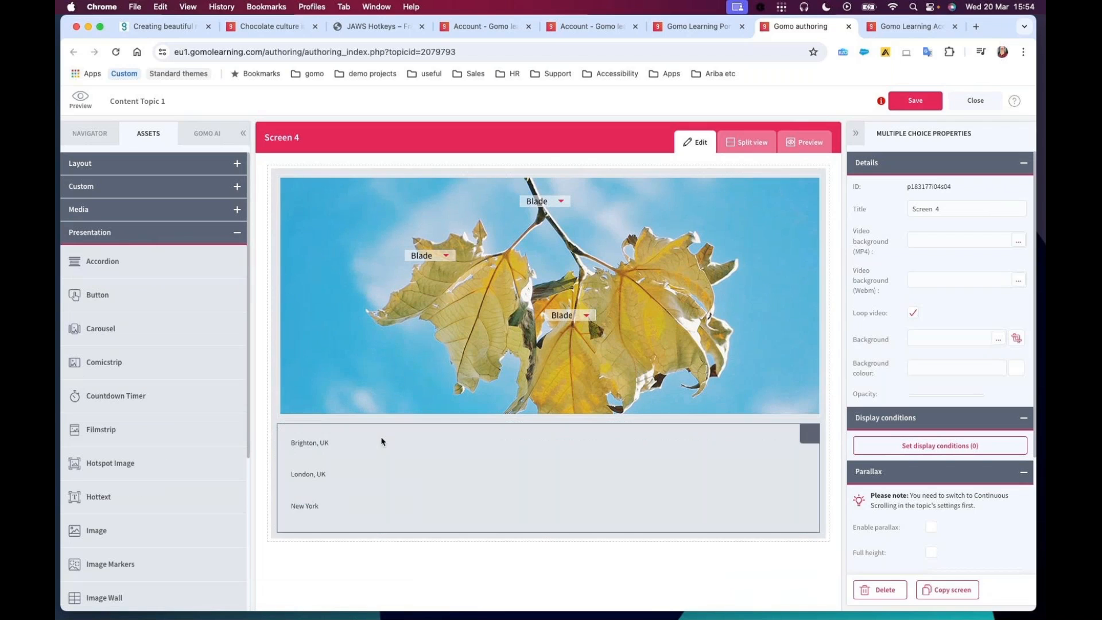
left_click(803, 148)
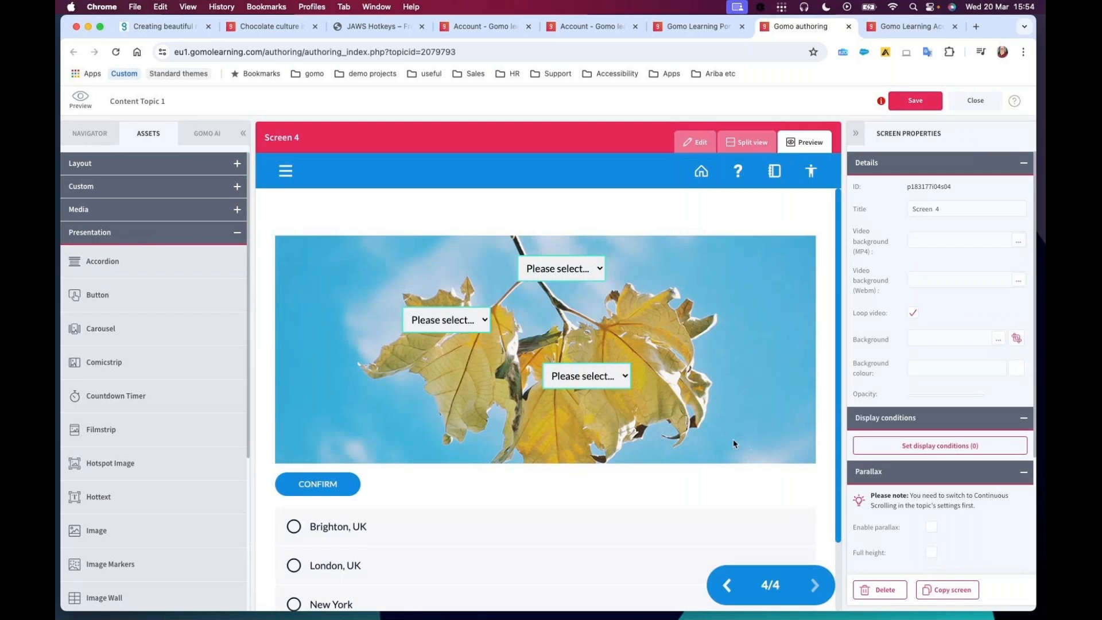
left_click(694, 143)
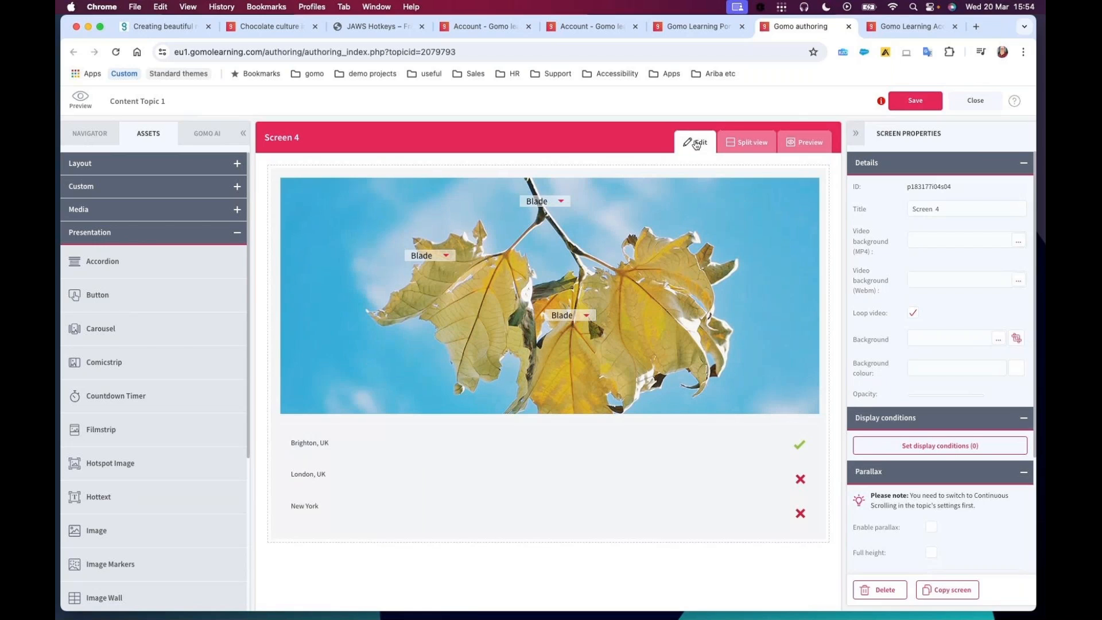
Give the Dropdowns on Graphic question a display condition of Accessibility state equals False
left_click(663, 294)
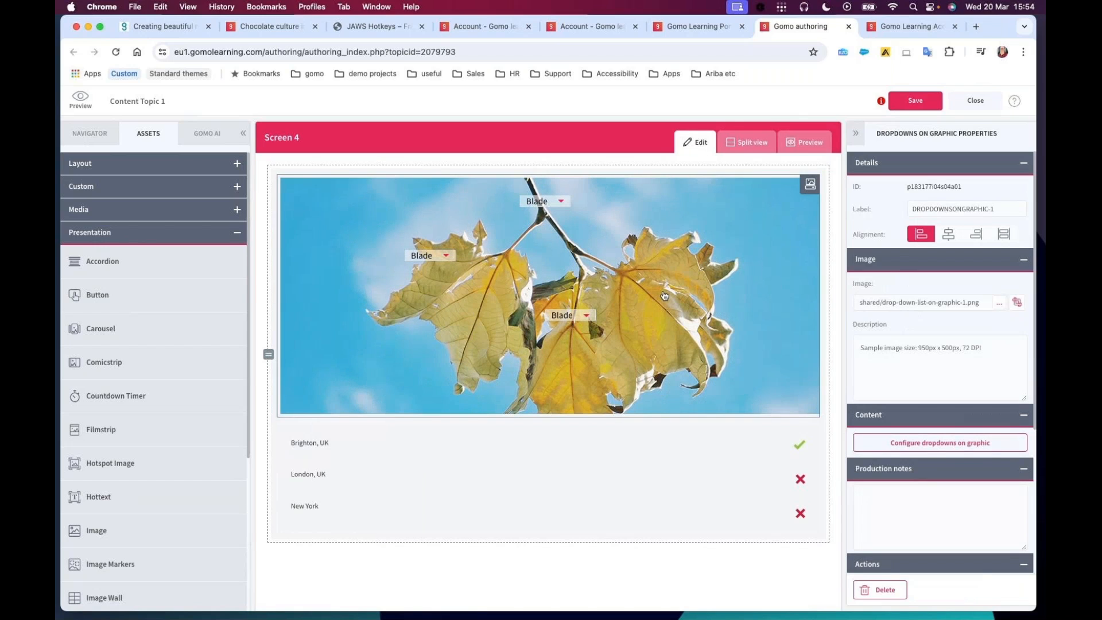
left_click(628, 471)
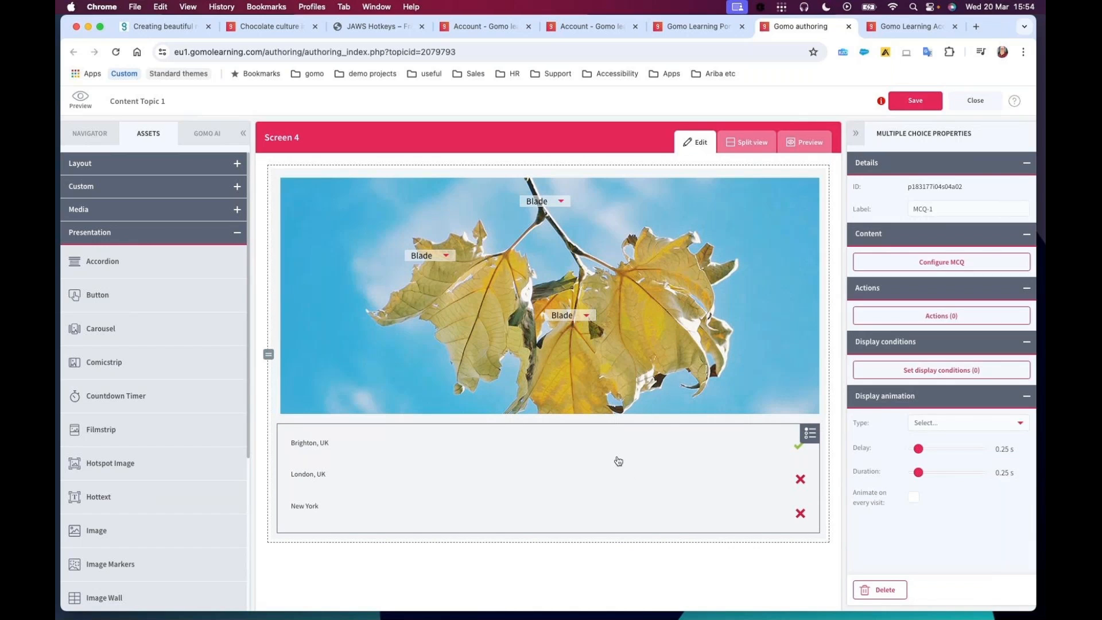
left_click(640, 268)
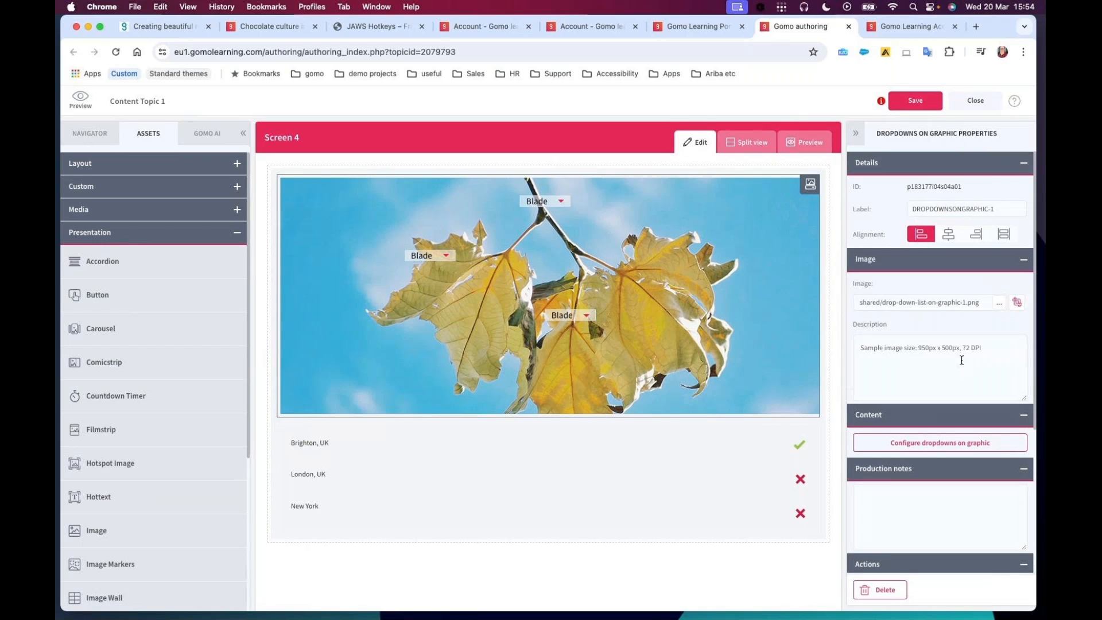
scroll(979, 459, "down", 1)
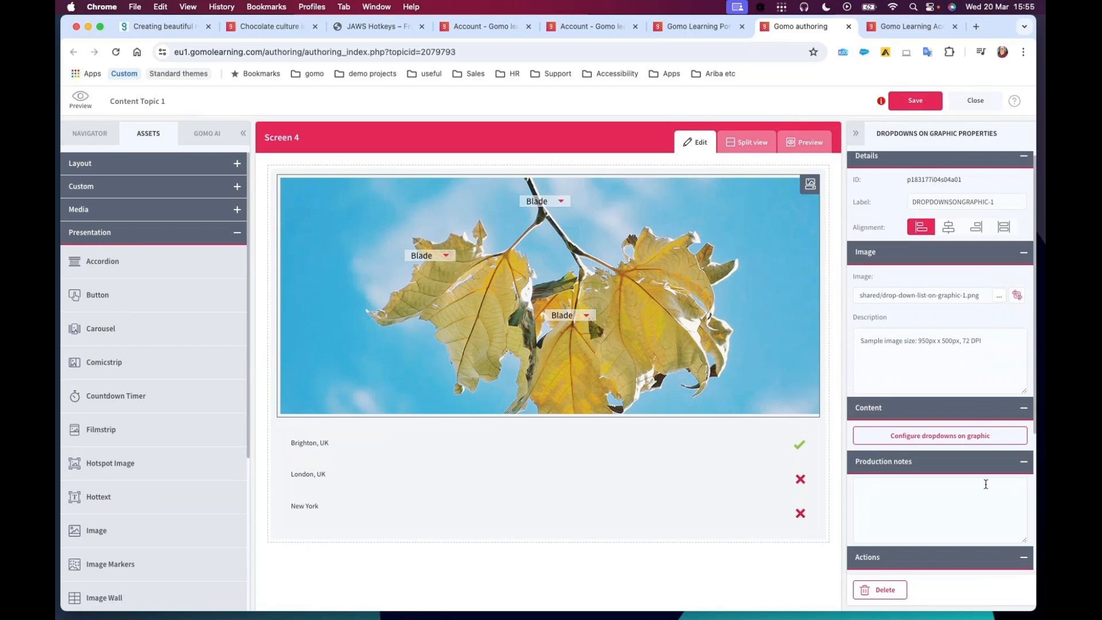
scroll(985, 483, "down", 5)
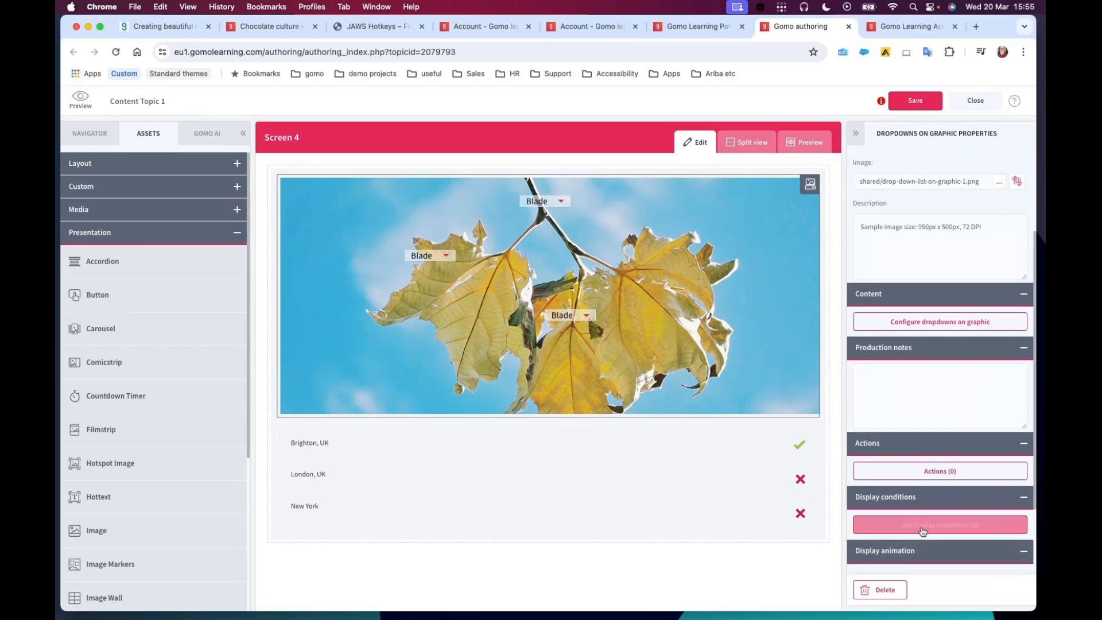
left_click(957, 526)
left_click(439, 324)
left_click(442, 324)
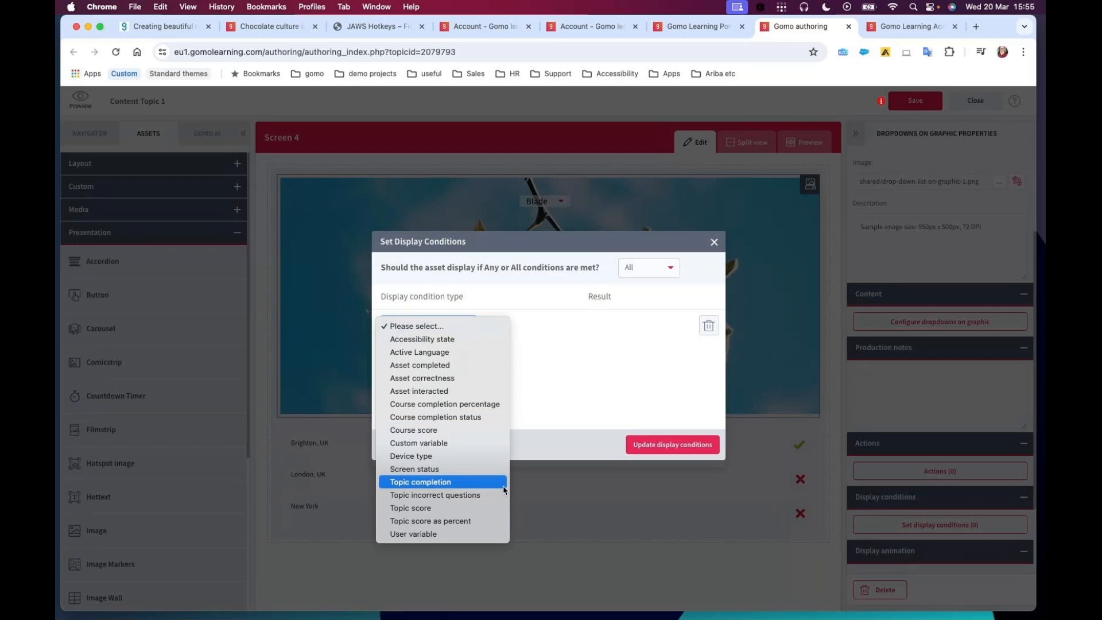
left_click(456, 339)
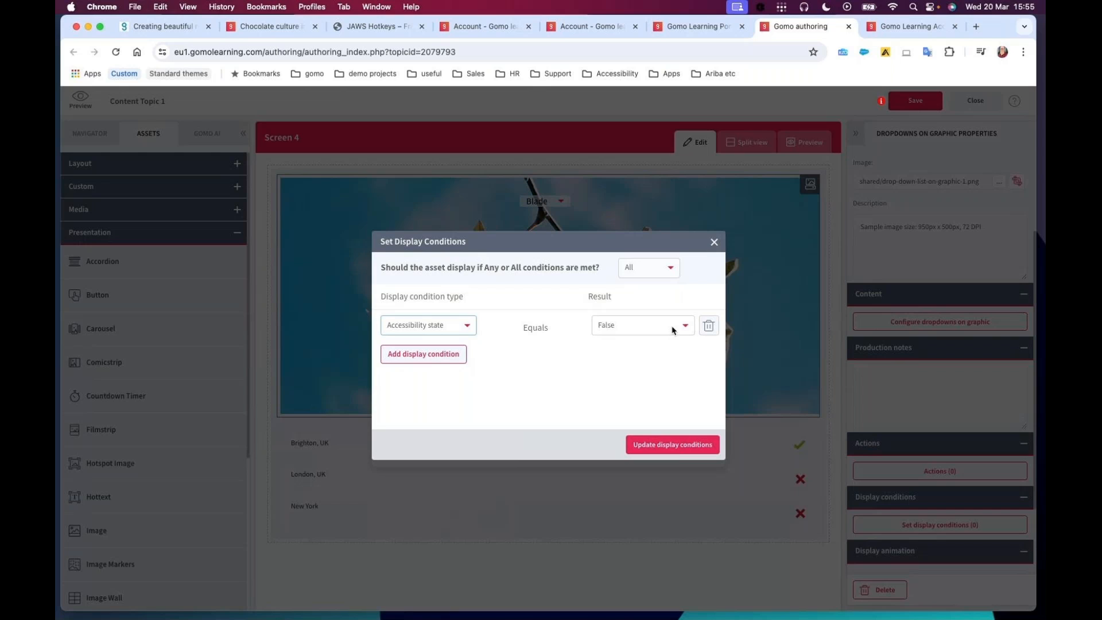
left_click(679, 445)
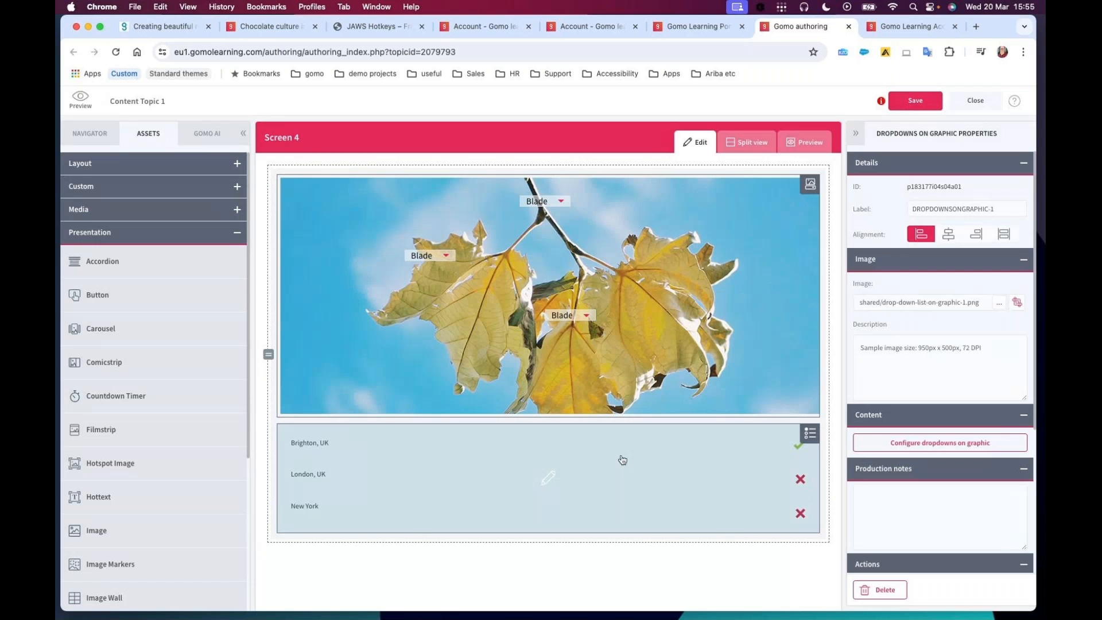
Give the Multiple Choice question a display condition of Accessibility state equals True
left_click(583, 472)
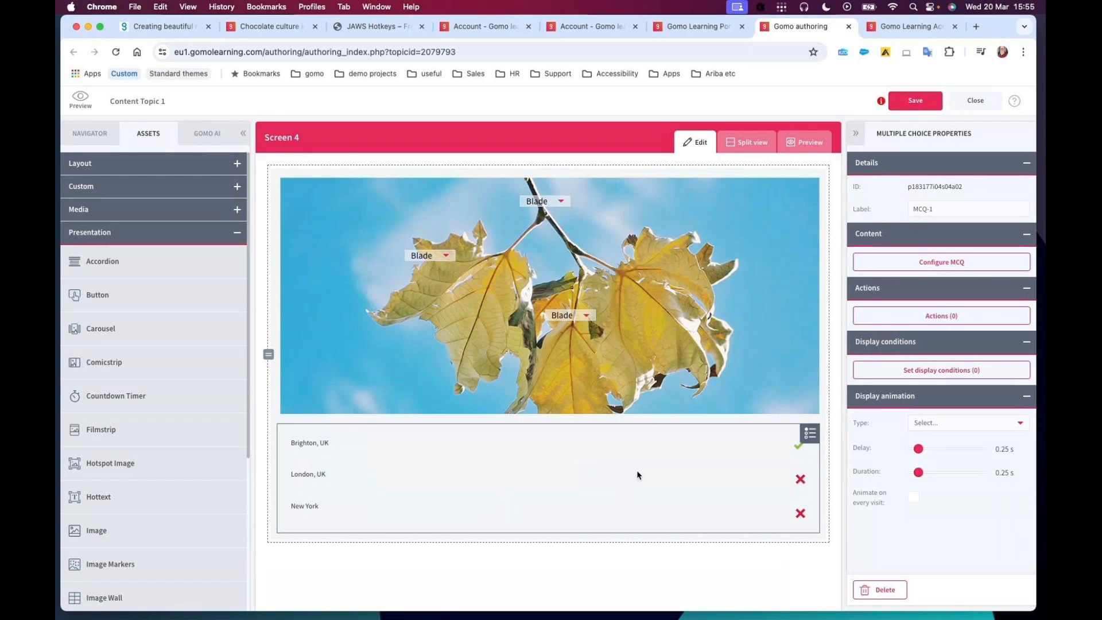
left_click(935, 372)
left_click(417, 325)
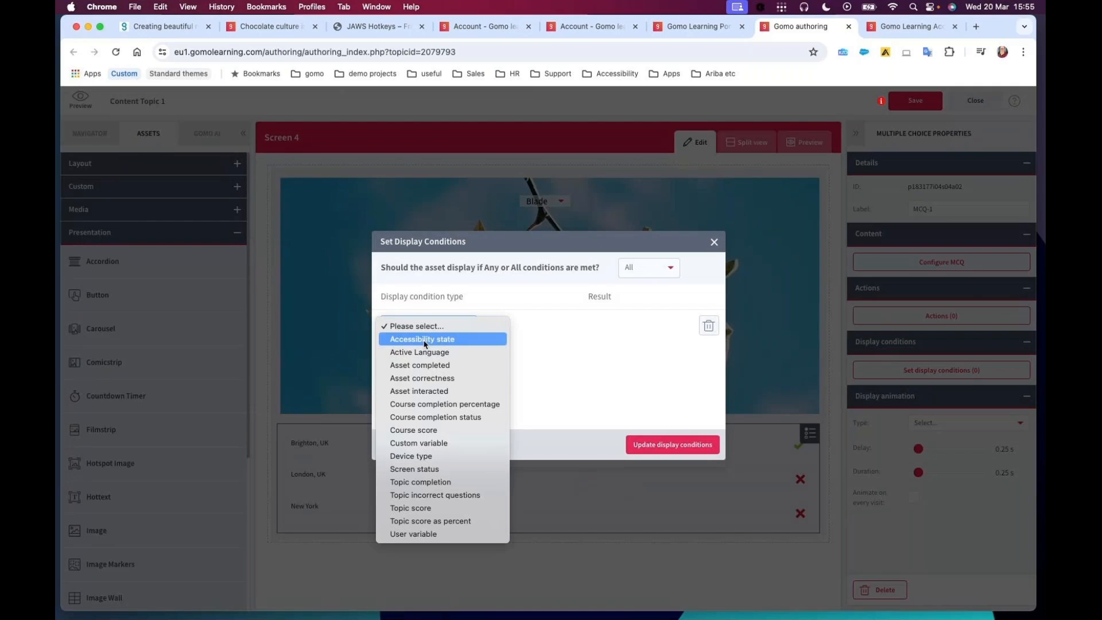
left_click(424, 342)
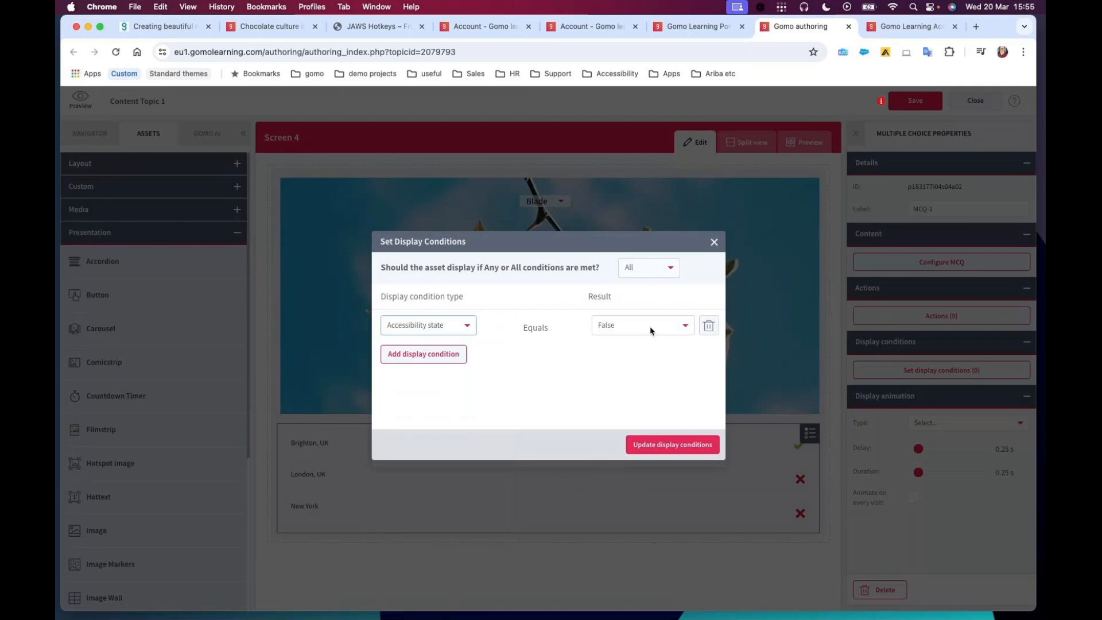
left_click(653, 326)
left_click(625, 312)
left_click(668, 446)
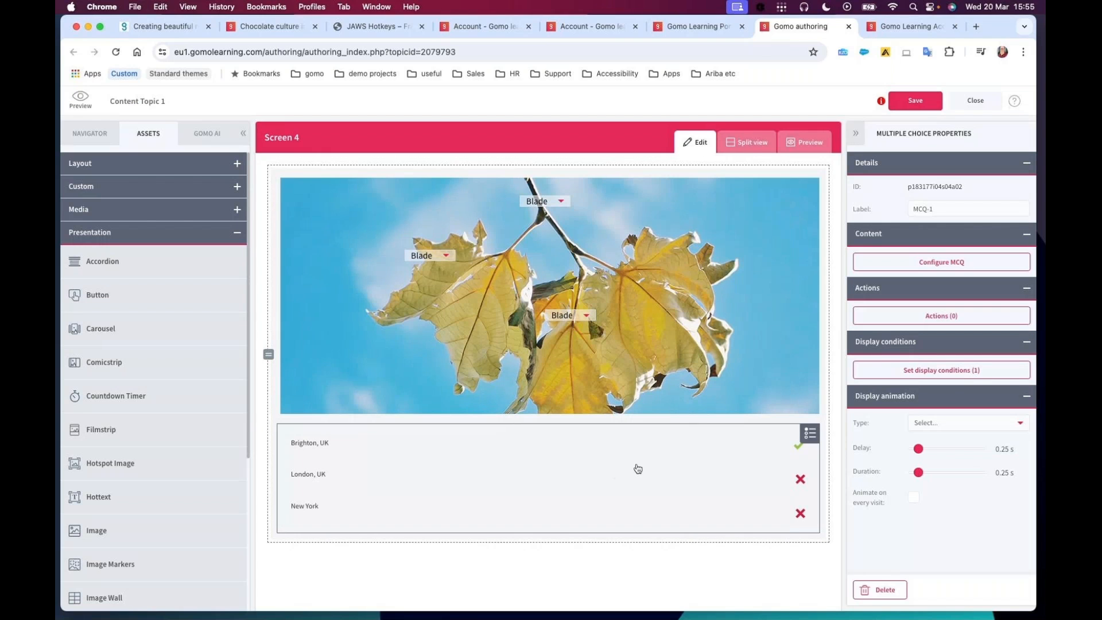
Preview Screen 4 and toggle accessibility mode on and off to compare the two conditionally displayed questions
left_click(795, 144)
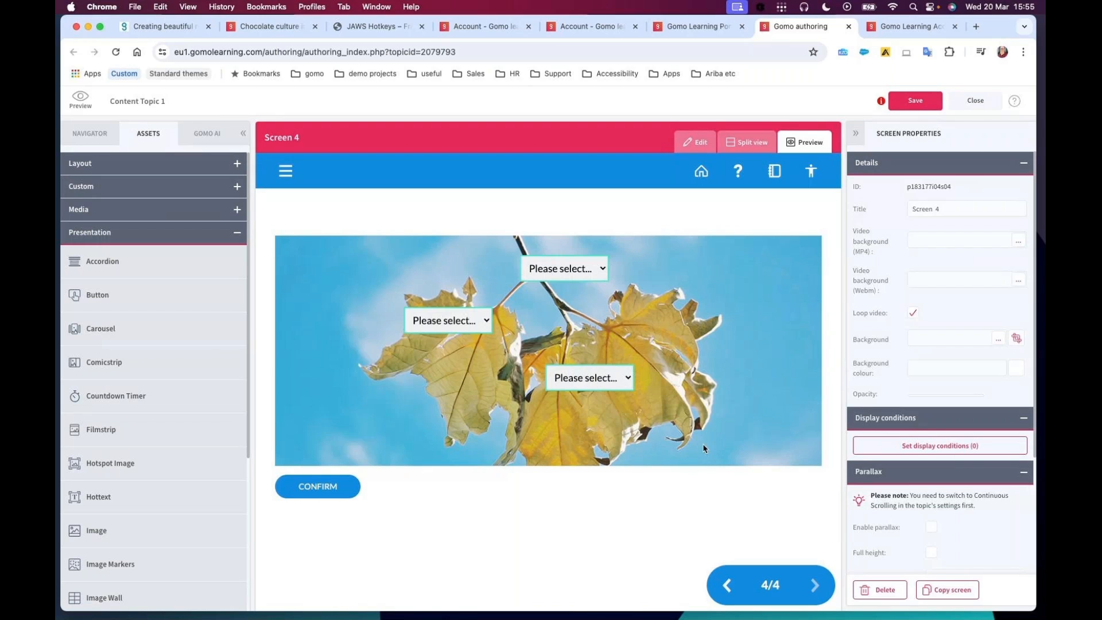
left_click(811, 179)
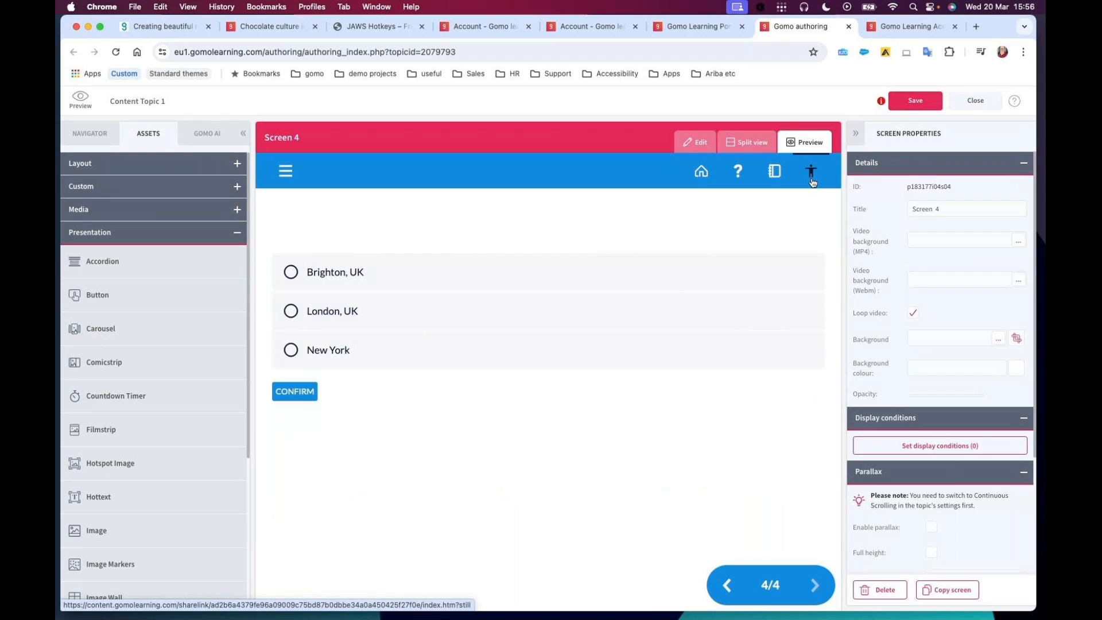
left_click(812, 182)
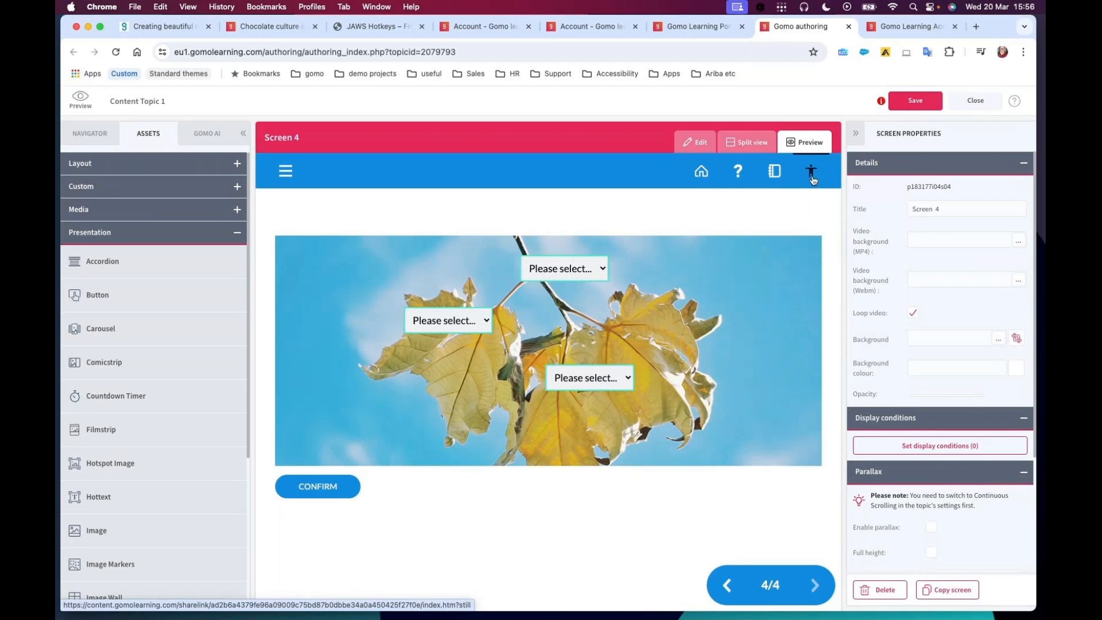
left_click(811, 180)
left_click(811, 180)
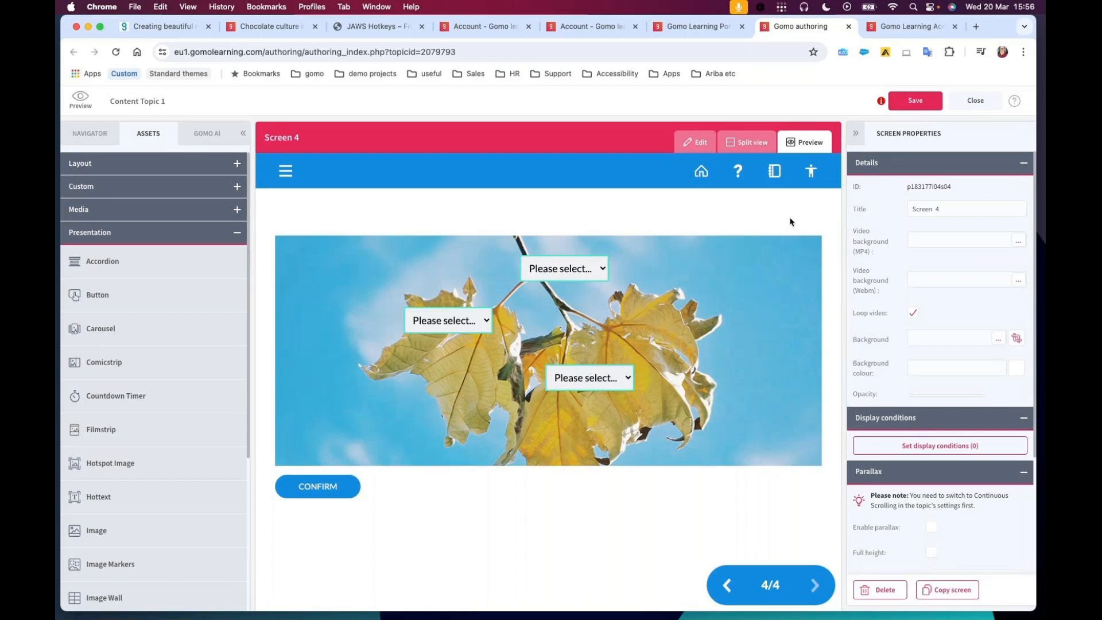
Switch to the Gomo Learning Accessibility Conformance Report article and read through its introduction, product details and applicable standards
left_click(902, 30)
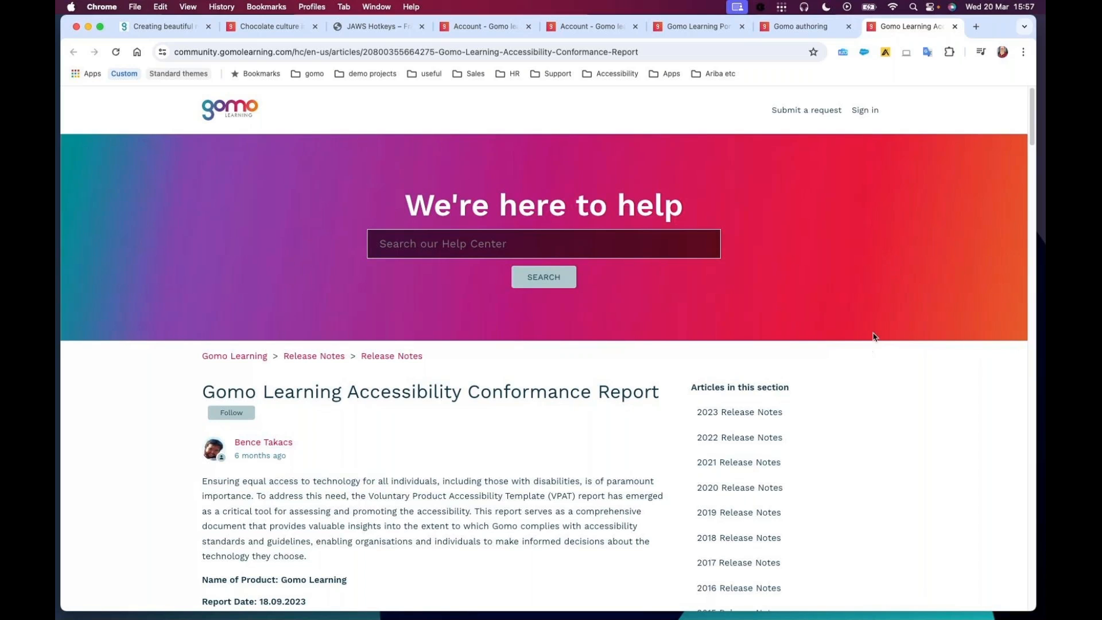
scroll(940, 341, "down", 1)
scroll(940, 345, "down", 4)
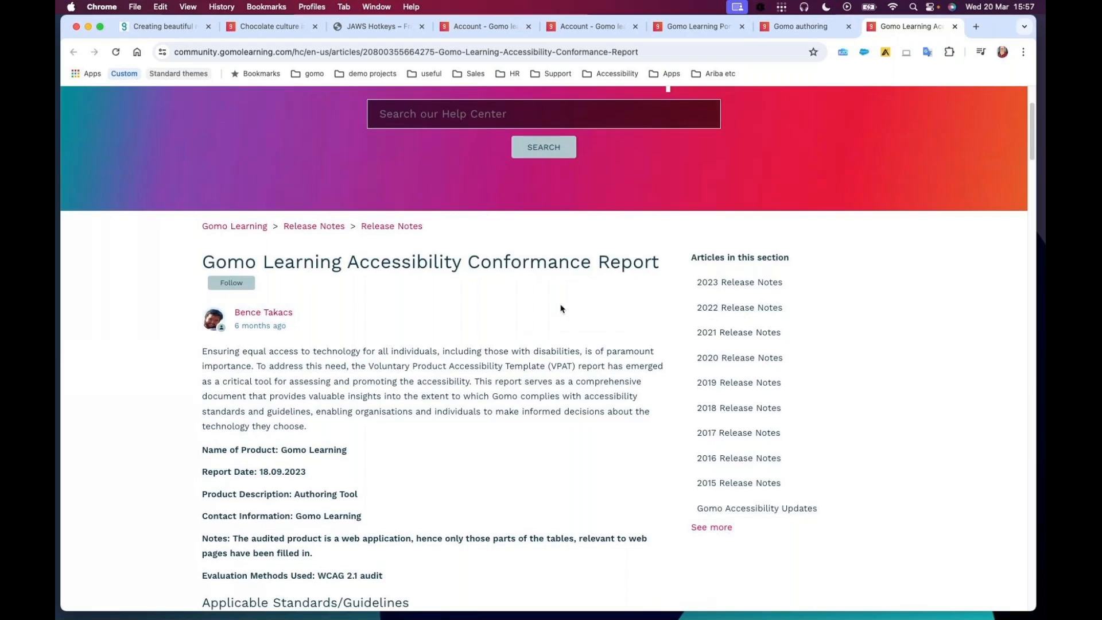
scroll(560, 309, "down", 1)
scroll(561, 308, "down", 1)
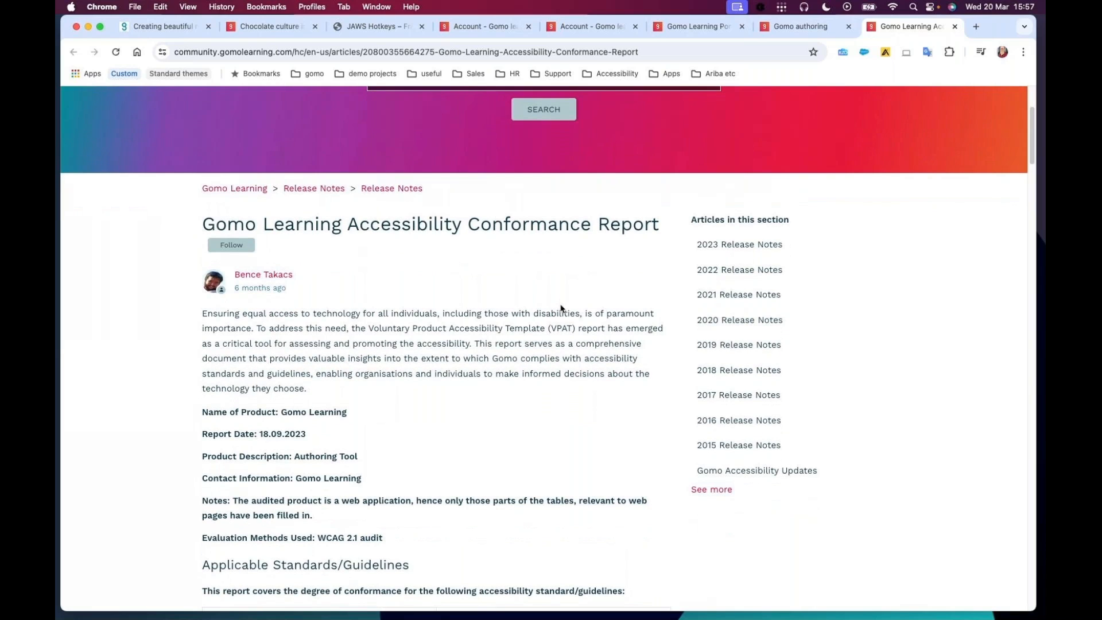
scroll(542, 367, "down", 3)
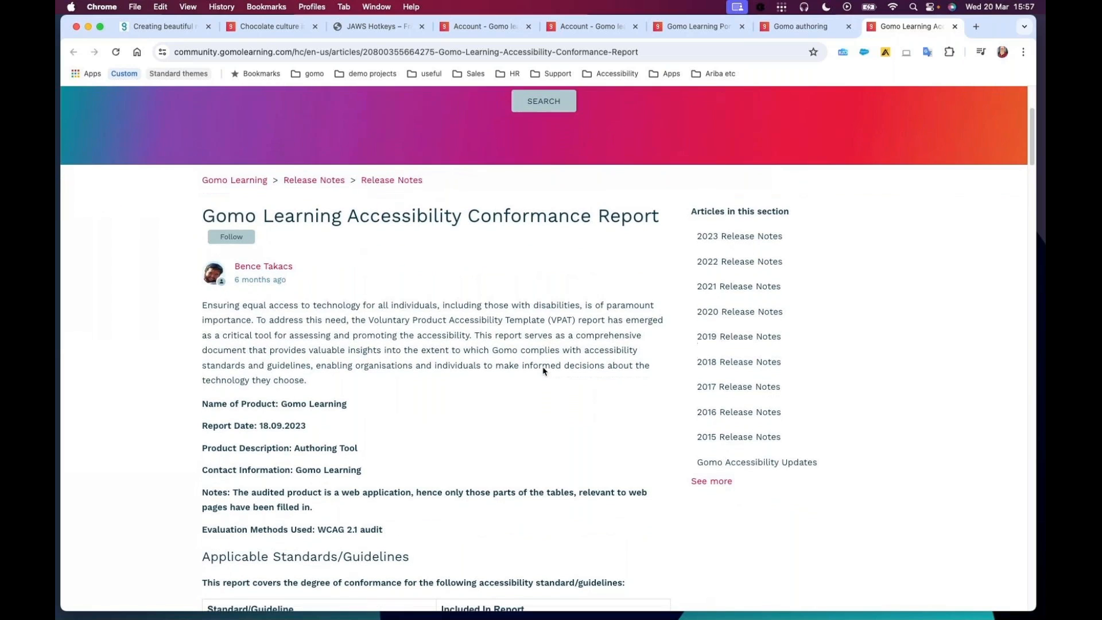
scroll(542, 368, "down", 5)
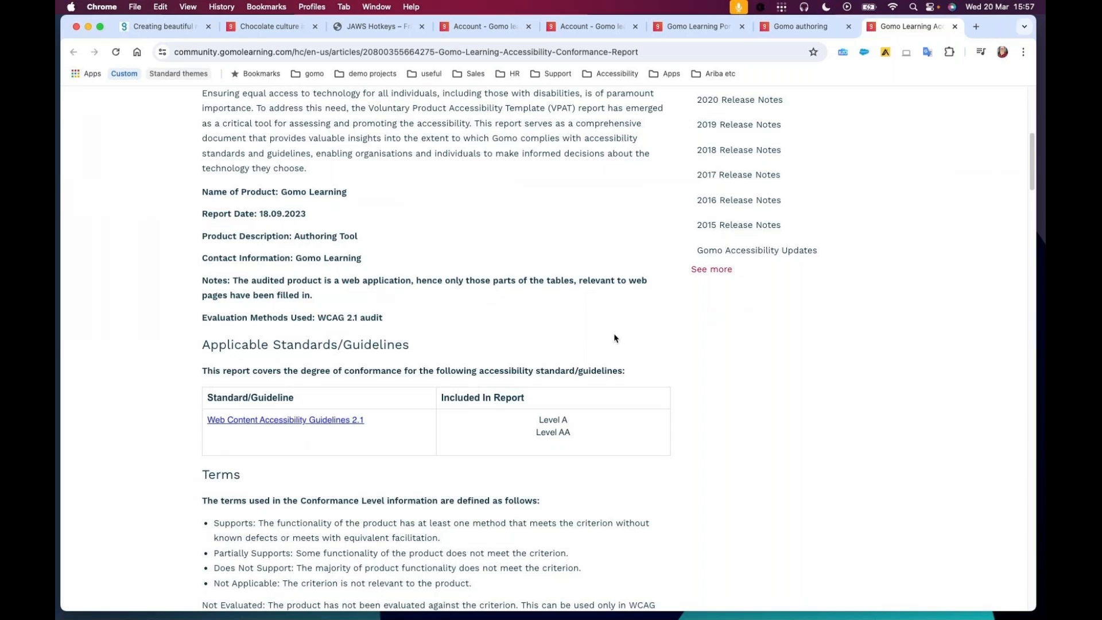
Review the report's conformance terms and its WCAG 2.x Level A and Level AA success criteria tables, and return to the article's beginning
scroll(612, 466, "down", 3)
scroll(612, 466, "down", 5)
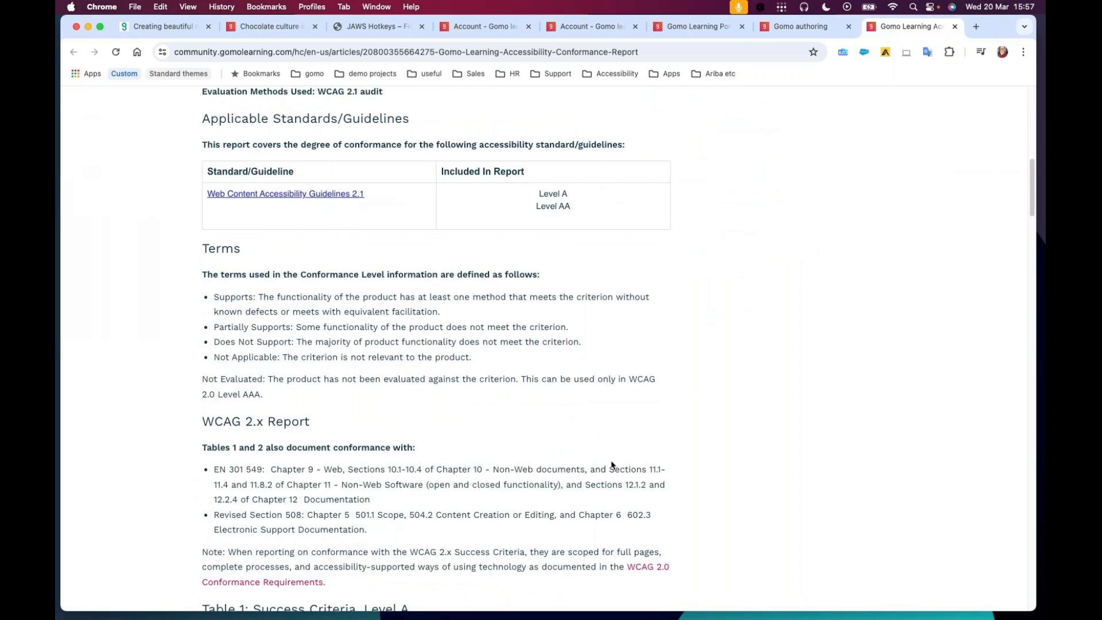
scroll(612, 463, "down", 13)
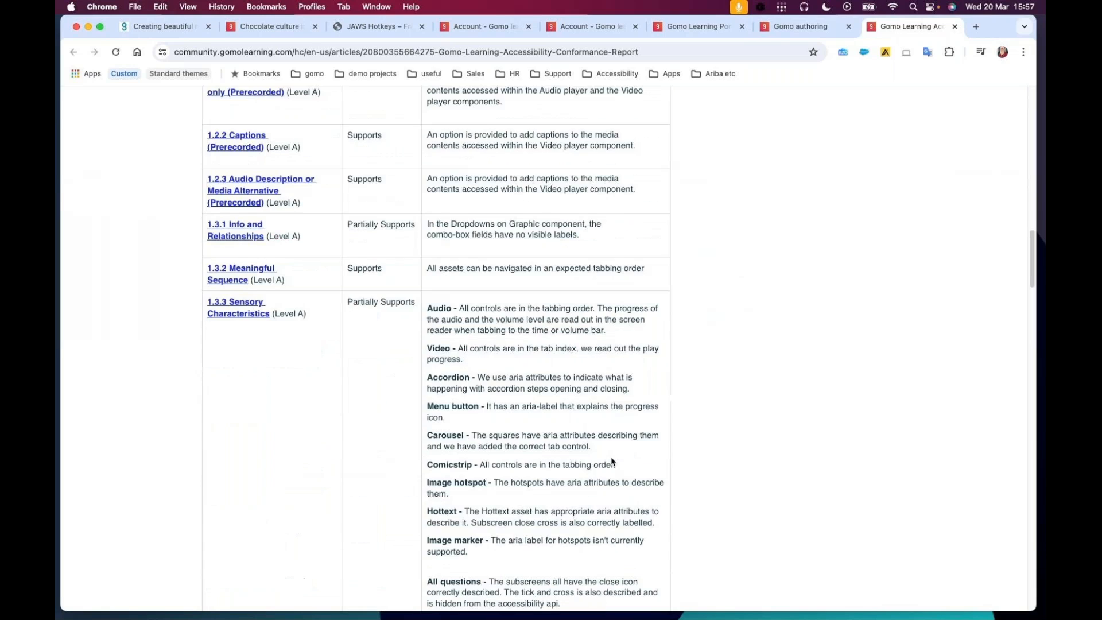
scroll(612, 456, "down", 10)
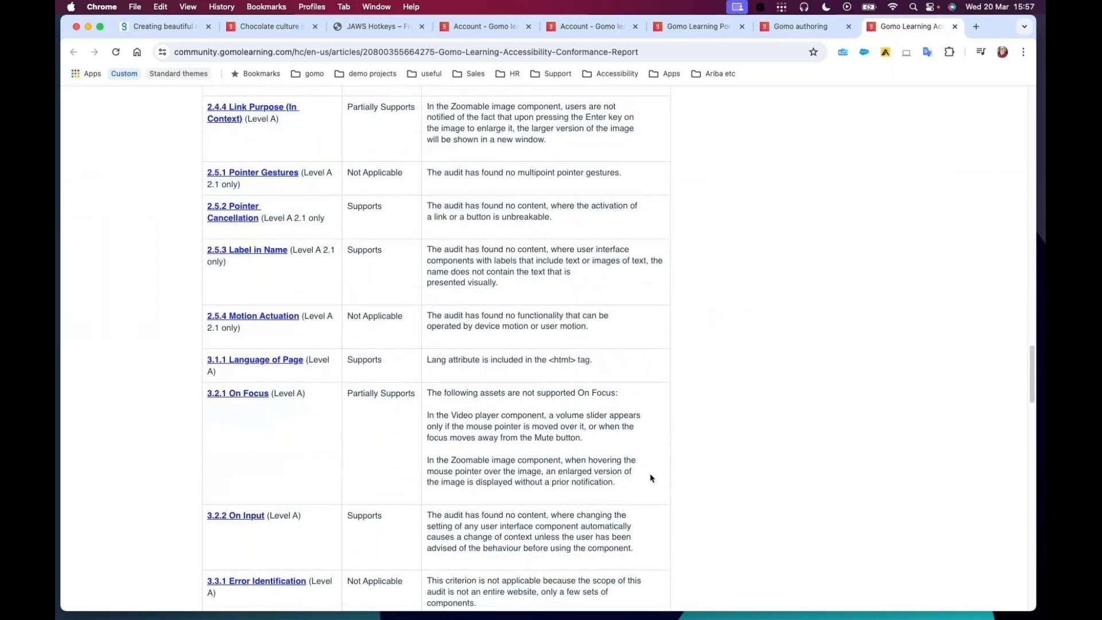
scroll(651, 475, "down", 11)
scroll(651, 475, "down", 8)
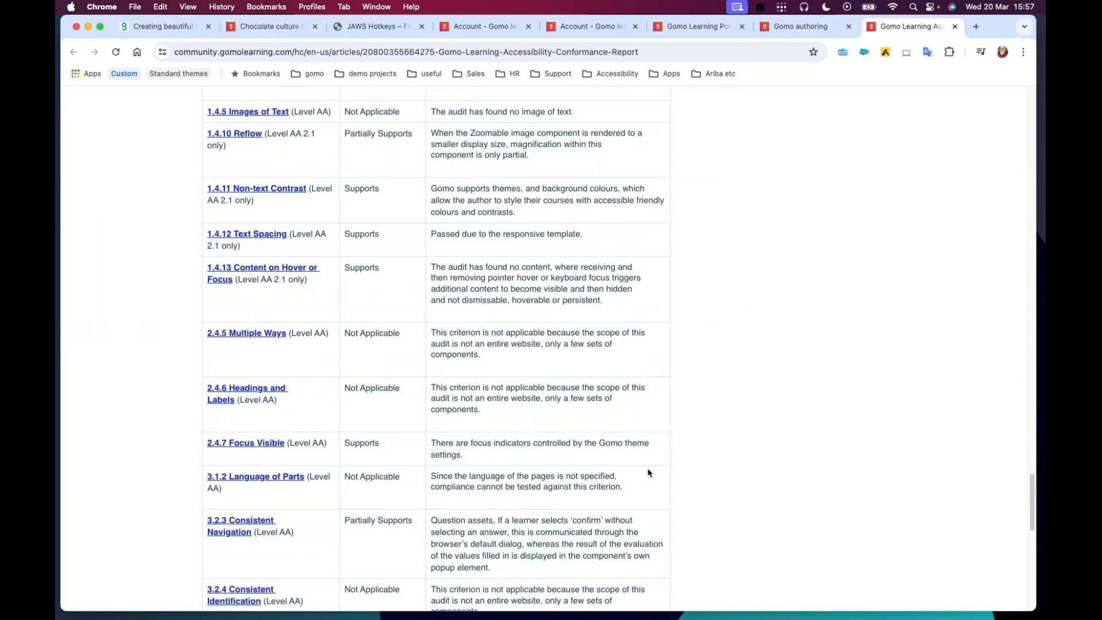
scroll(649, 472, "up", 3)
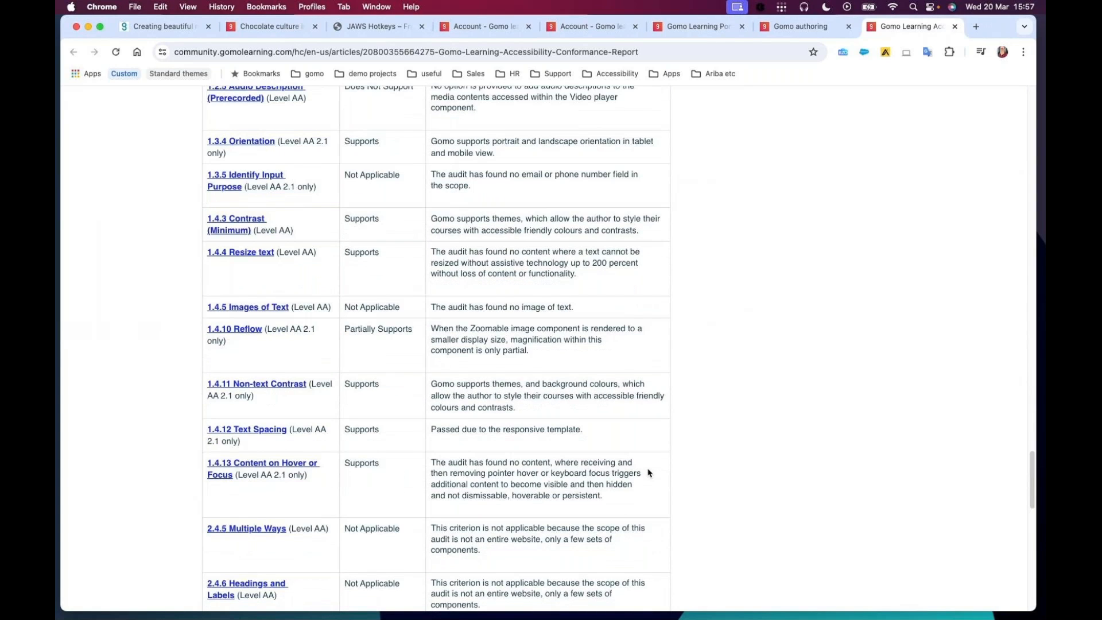
scroll(649, 472, "up", 9)
scroll(649, 472, "up", 15)
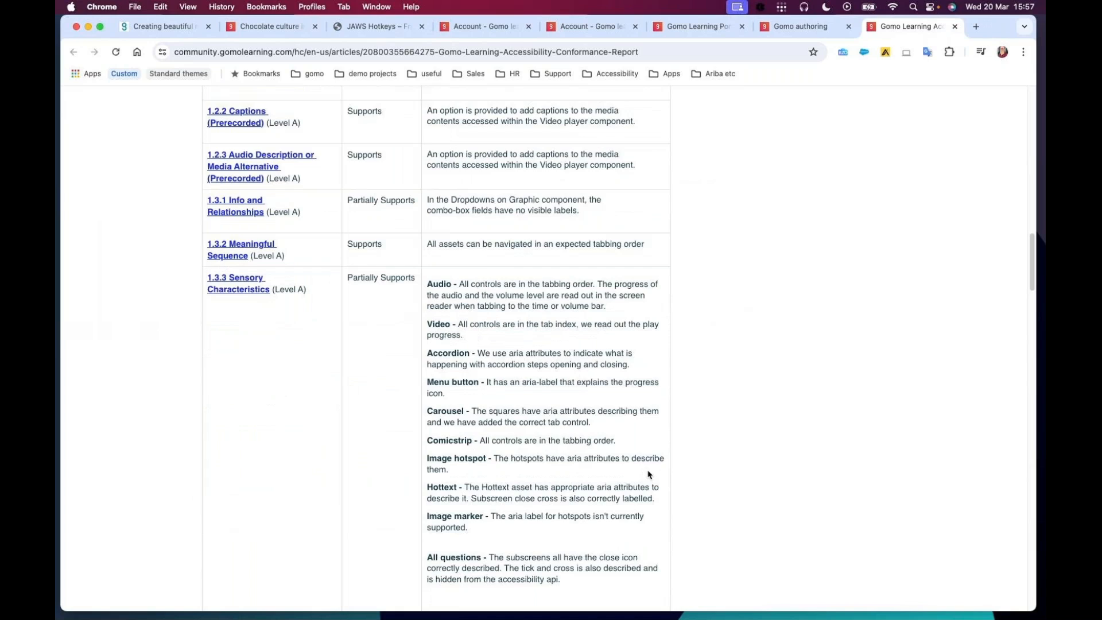
scroll(649, 474, "up", 15)
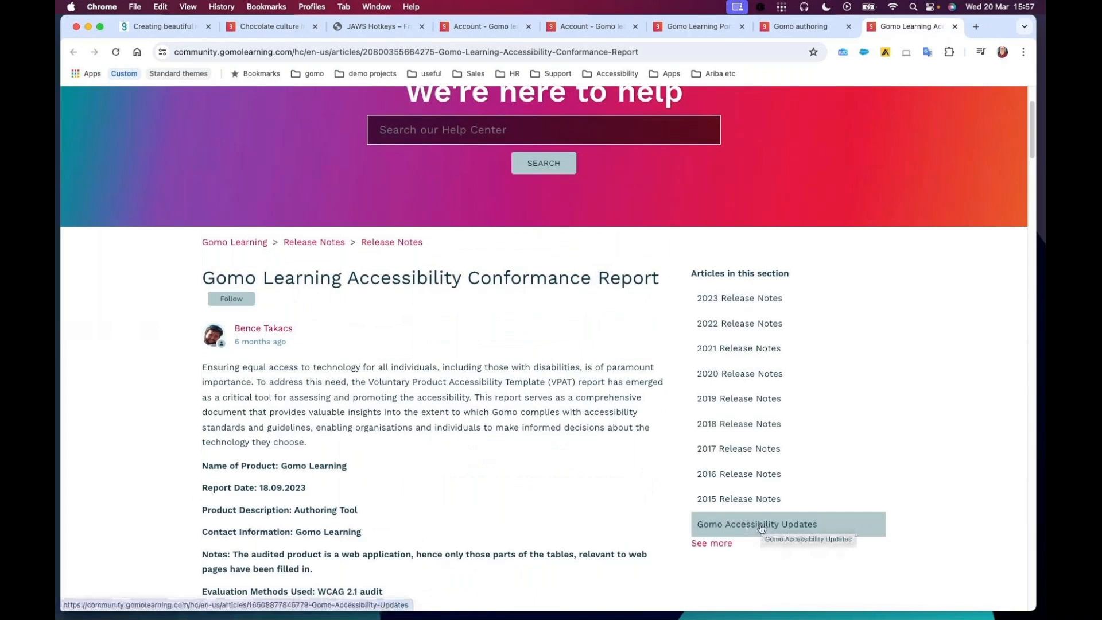